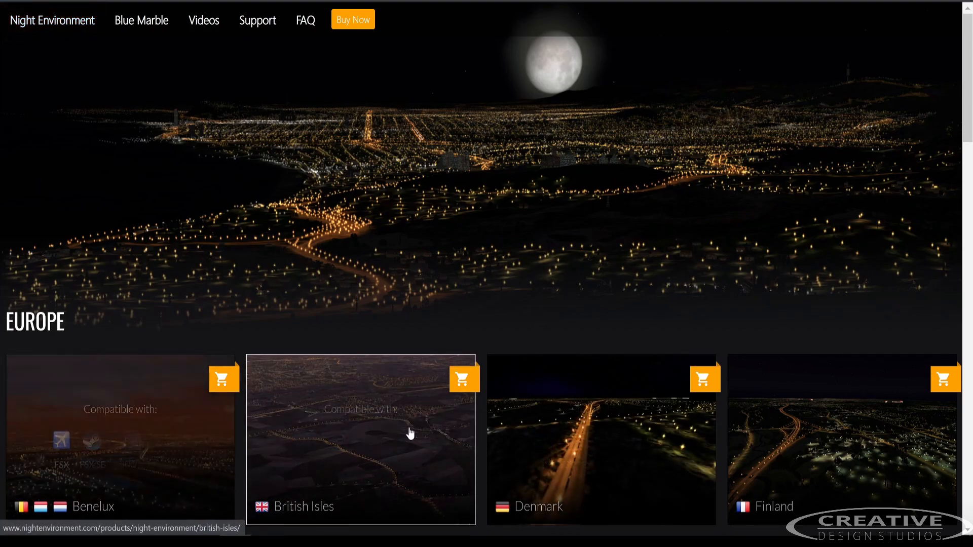
# Examine the regional Night Environment products and the supported simulators of Night Environment NG California South NG
pyautogui.scroll(-5, 516, 330)
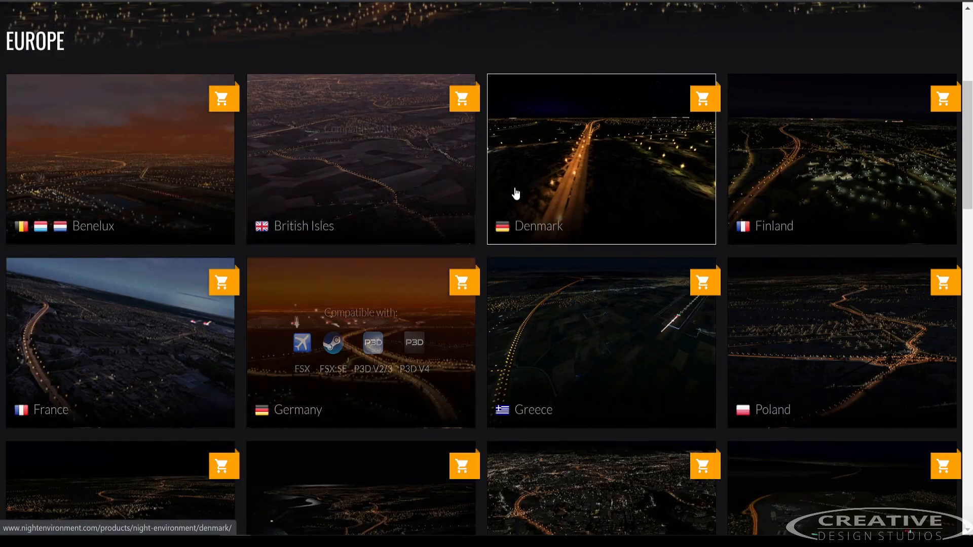
pyautogui.scroll(5, 510, 425)
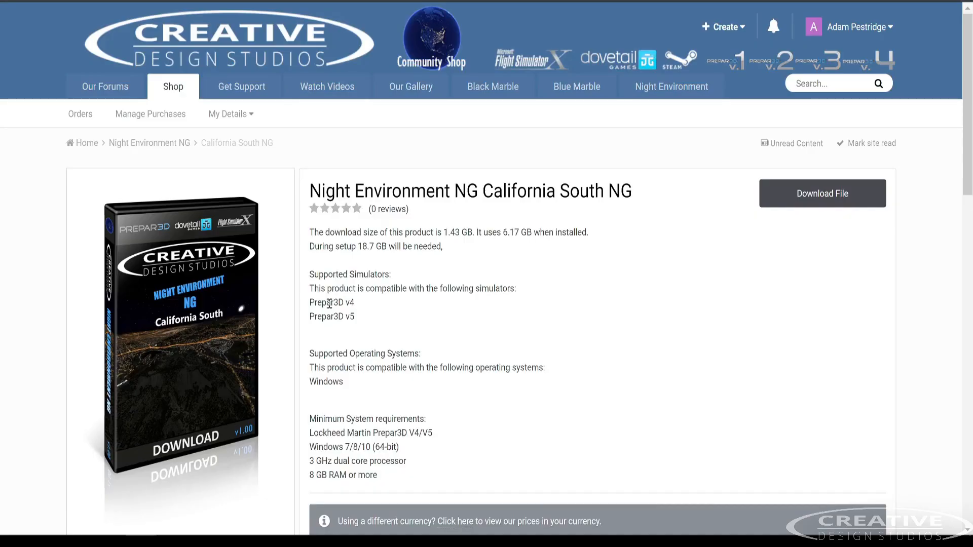
pyautogui.moveTo(461, 188); pyautogui.dragTo(478, 186)
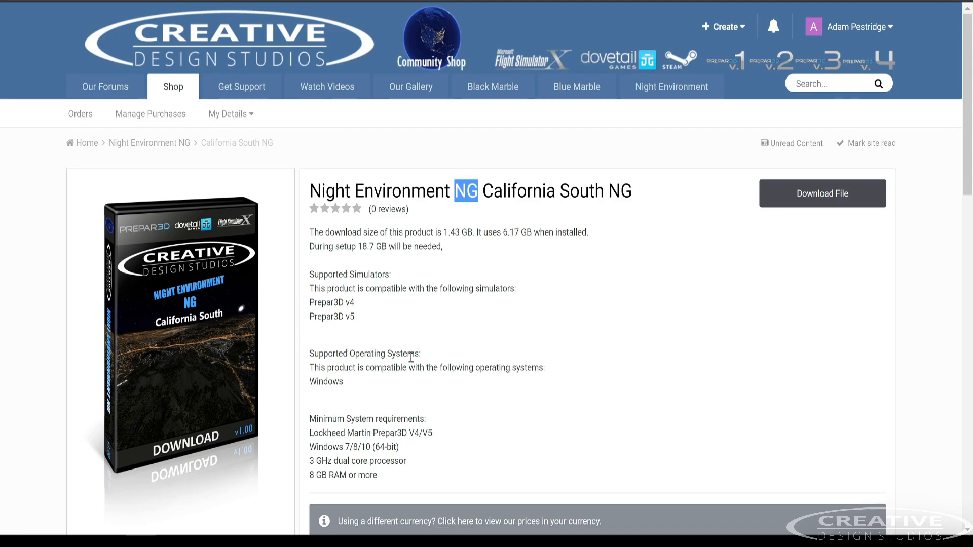
pyautogui.click(451, 341)
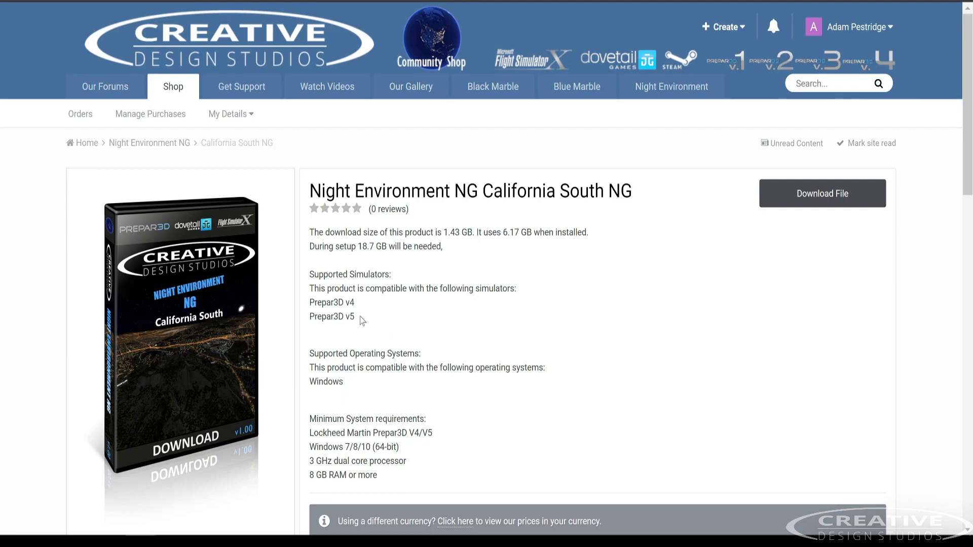
pyautogui.moveTo(356, 318); pyautogui.dragTo(310, 299)
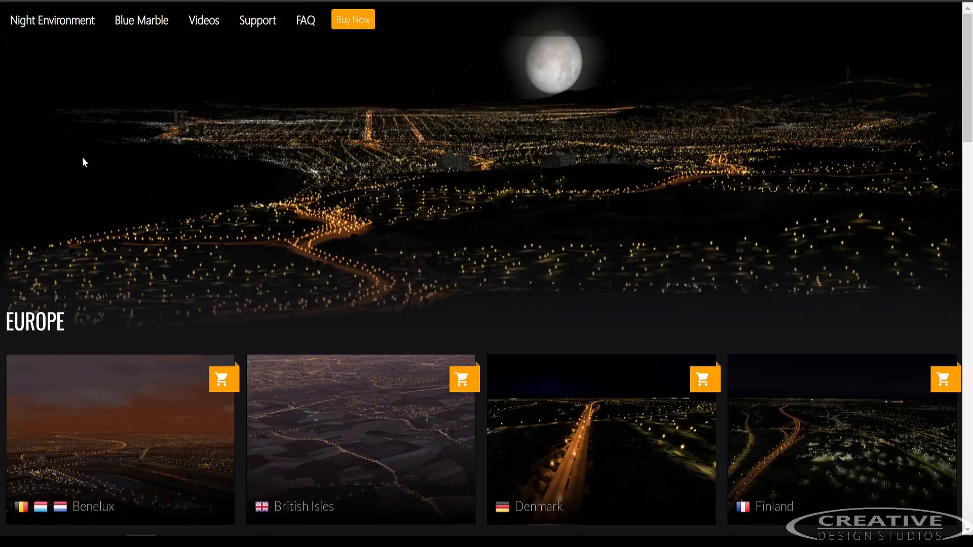
pyautogui.moveTo(165, 444)
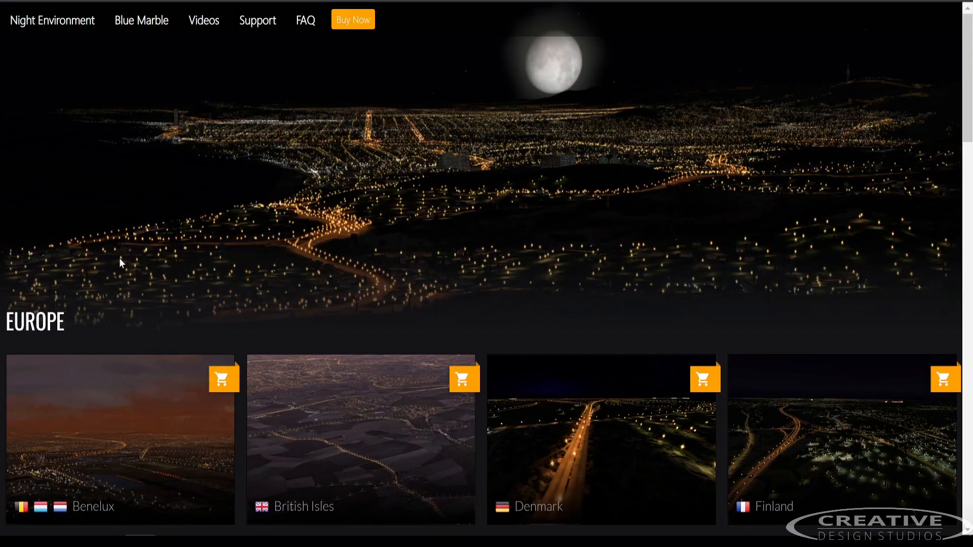
pyautogui.scroll(-15, 482, 341)
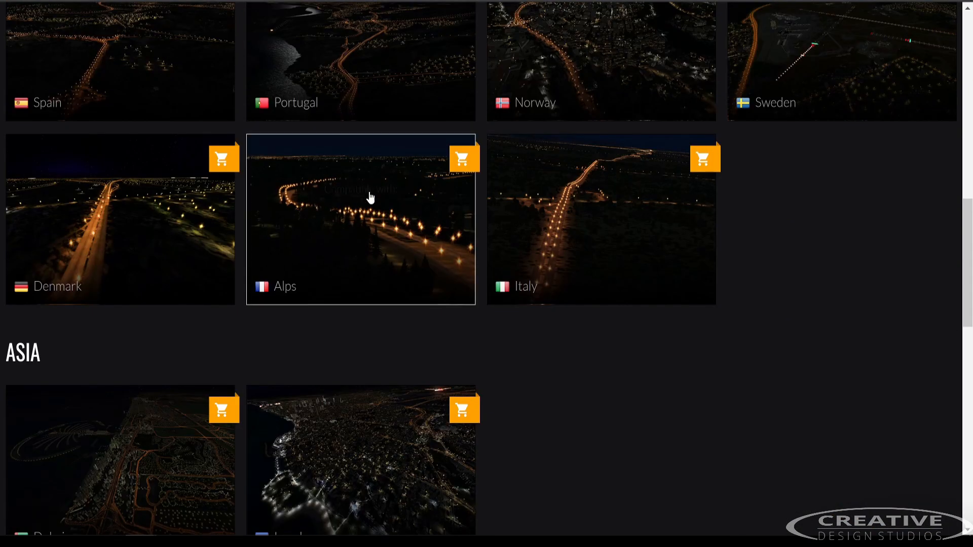
pyautogui.scroll(-8, 586, 358)
pyautogui.scroll(-7, 581, 263)
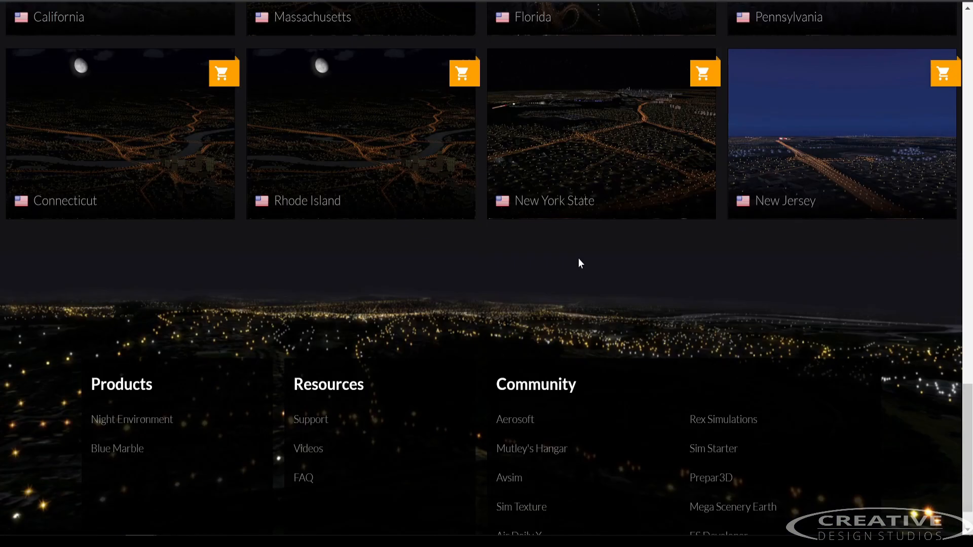
pyautogui.scroll(5, 305, 245)
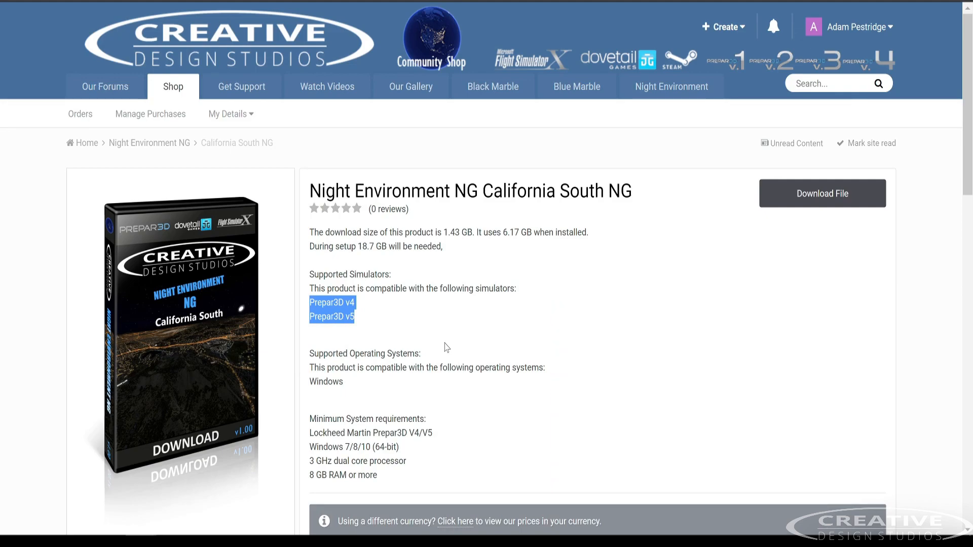
# Review the California South NG shop page, from its disk space and system requirements to the Prepar3D v4 and v5 installer options
pyautogui.click(411, 296)
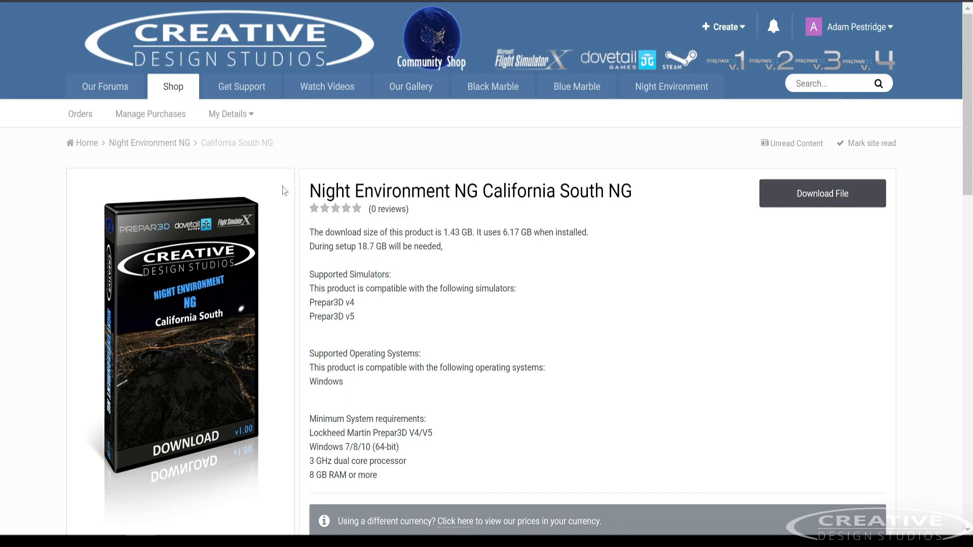
pyautogui.click(178, 89)
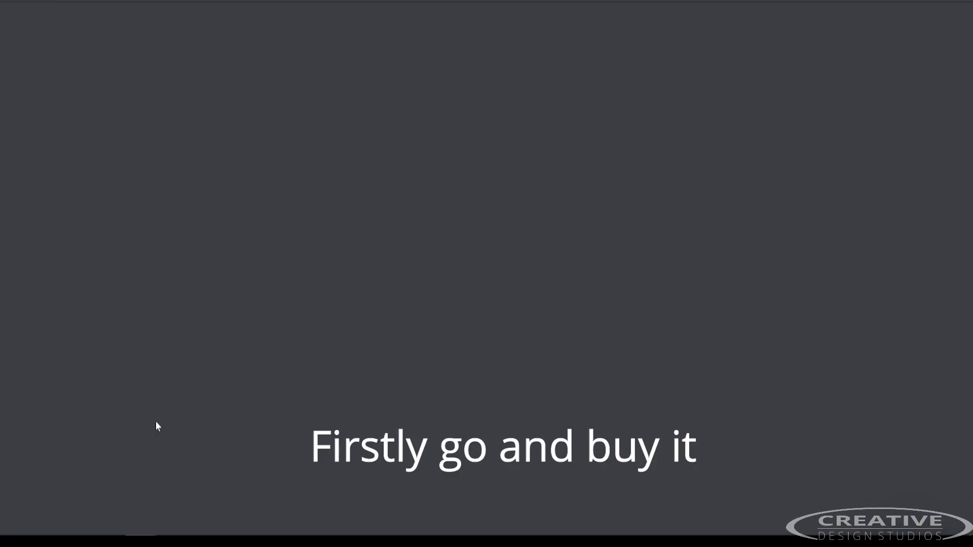
pyautogui.click(157, 426)
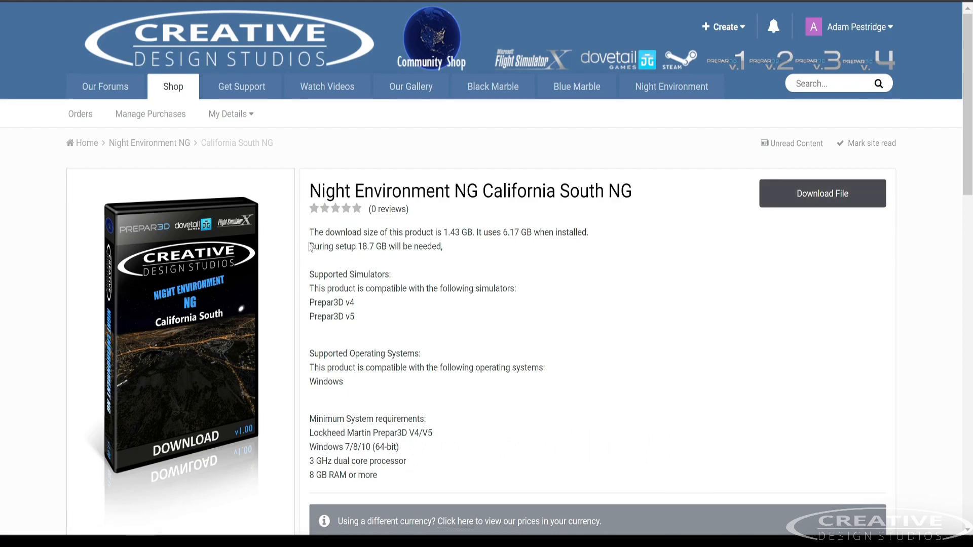
pyautogui.scroll(-3, 429, 267)
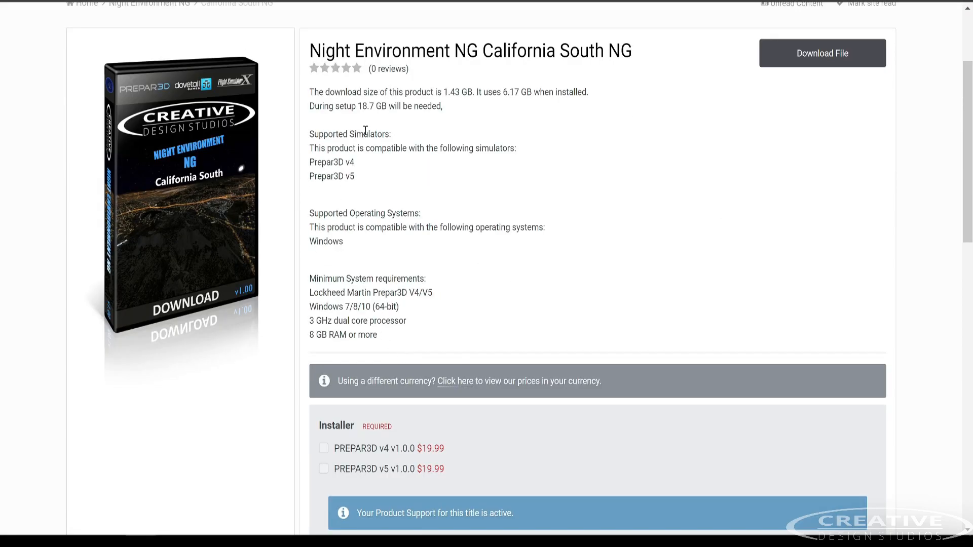
pyautogui.scroll(-5, 380, 328)
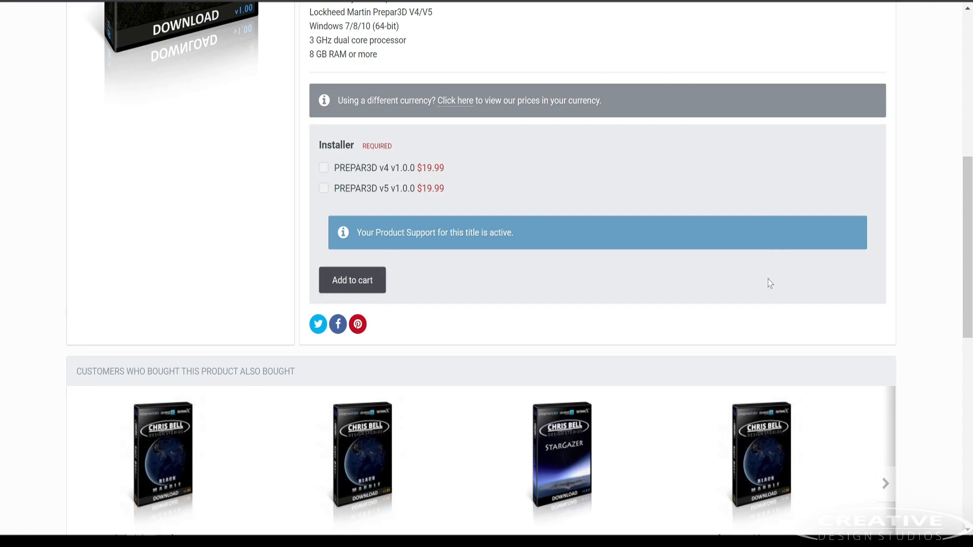
pyautogui.scroll(8, 763, 285)
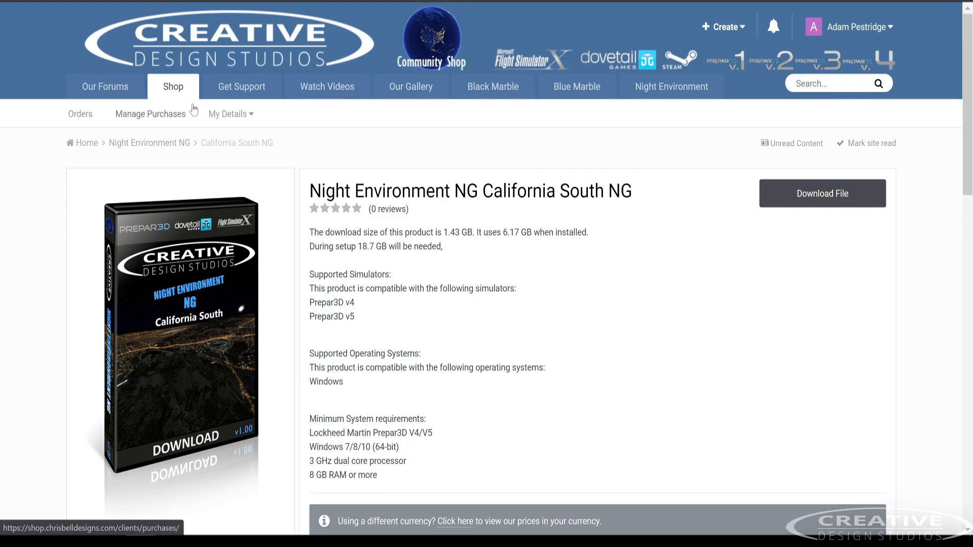
# Open the purchase details for the Night Environment NG California North NG PREPAR3D v5 product installer in the purchase management section
pyautogui.click(148, 114)
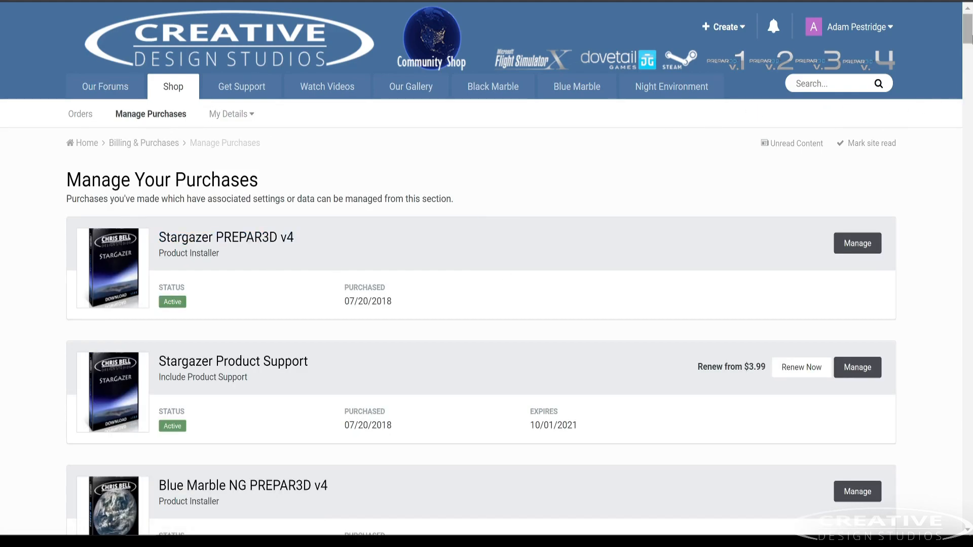
pyautogui.scroll(-15, 481, 304)
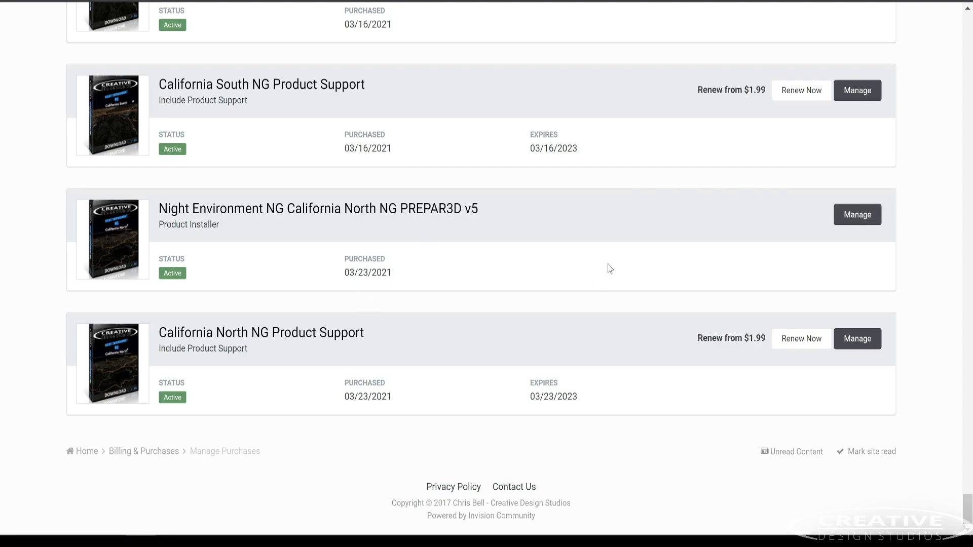
pyautogui.click(852, 216)
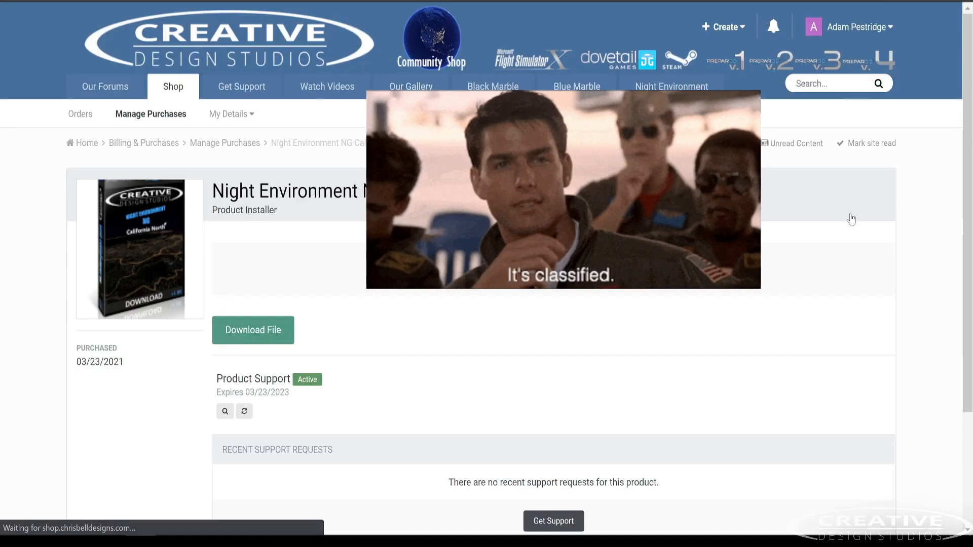
pyautogui.scroll(-3, 645, 315)
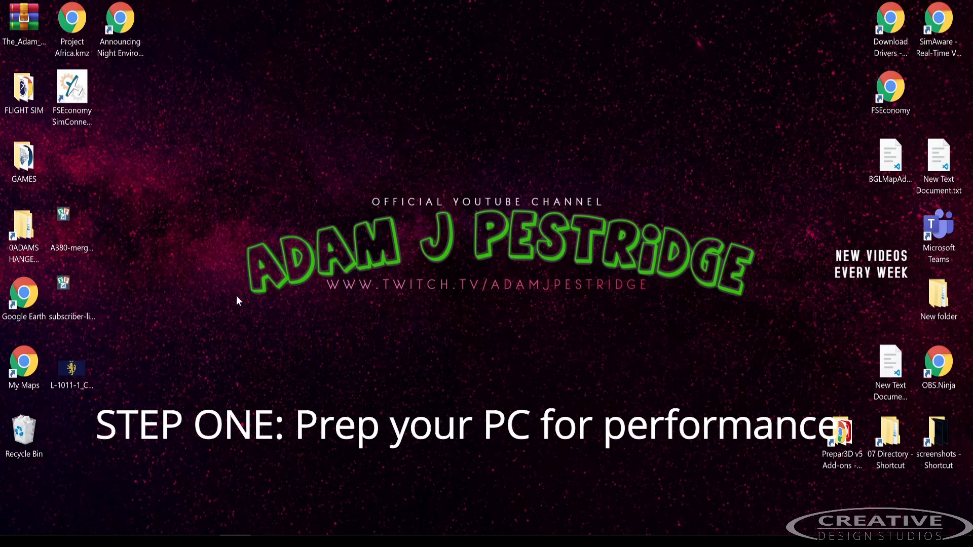
# Check the free space on the computer's drives in This PC and close the window
pyautogui.click(16, 522)
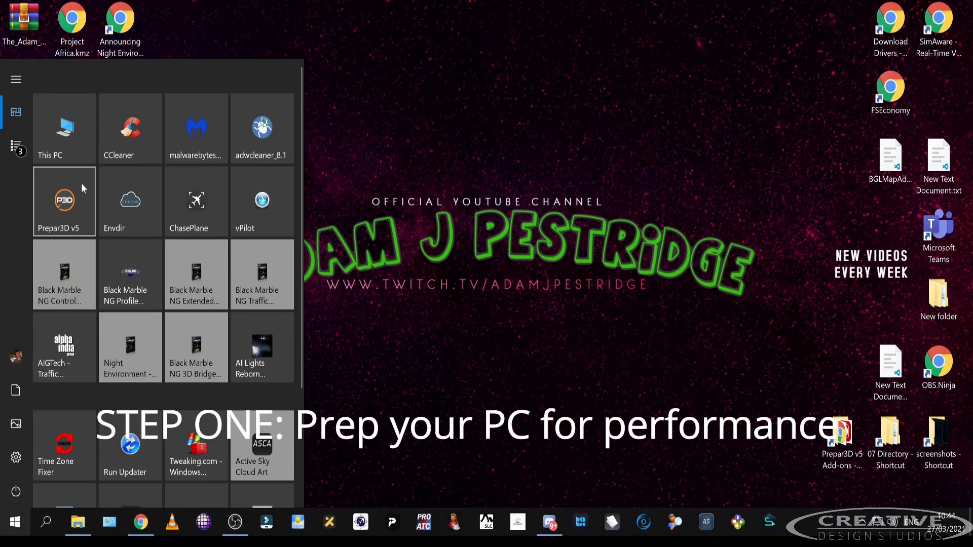
pyautogui.click(75, 148)
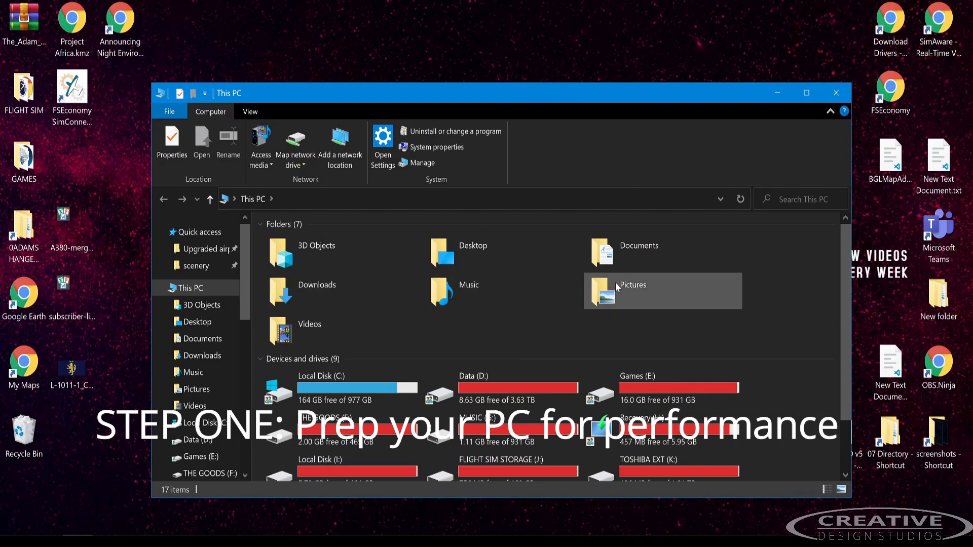
pyautogui.click(836, 93)
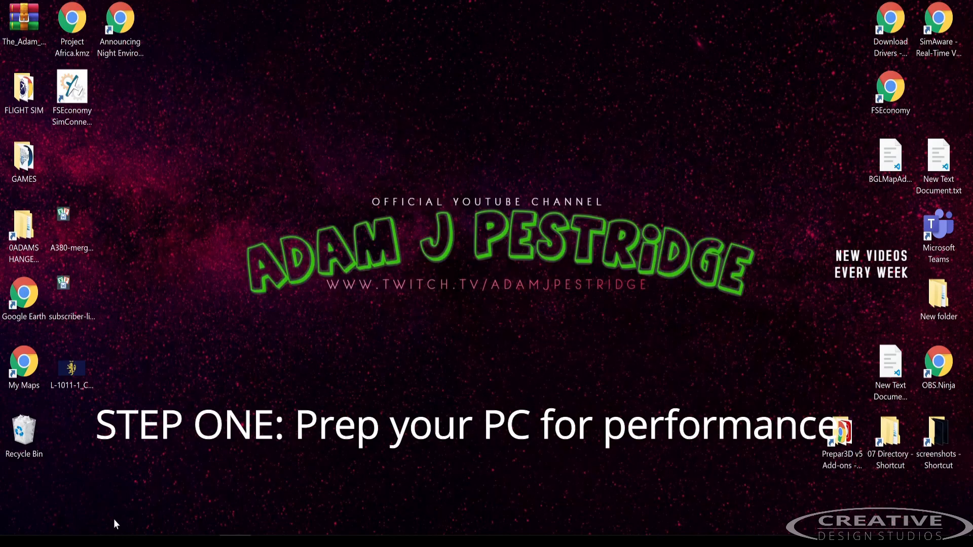
# Bring up the New folder window holding the California South NG installer and permanently empty the Recycle Bin
pyautogui.click(89, 530)
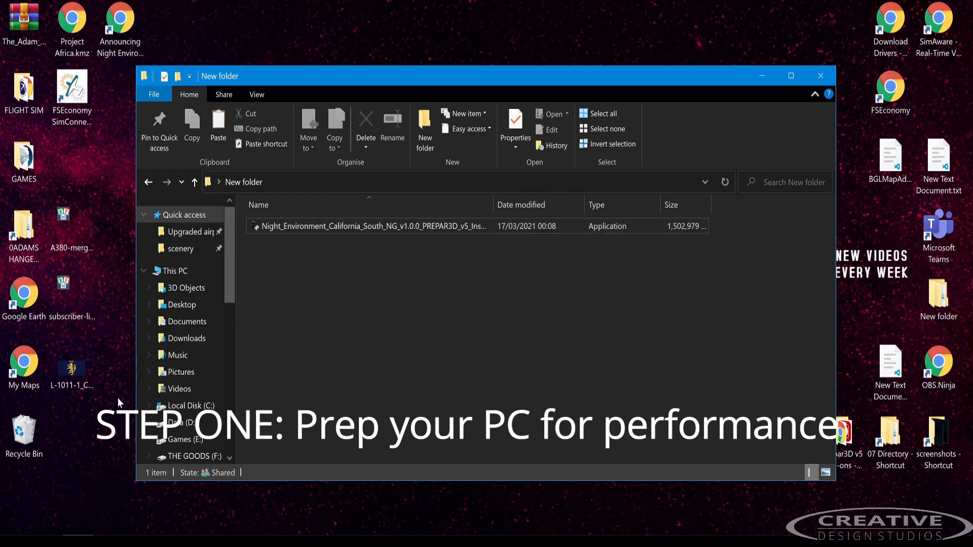
pyautogui.rightClick(21, 429)
pyautogui.click(84, 317)
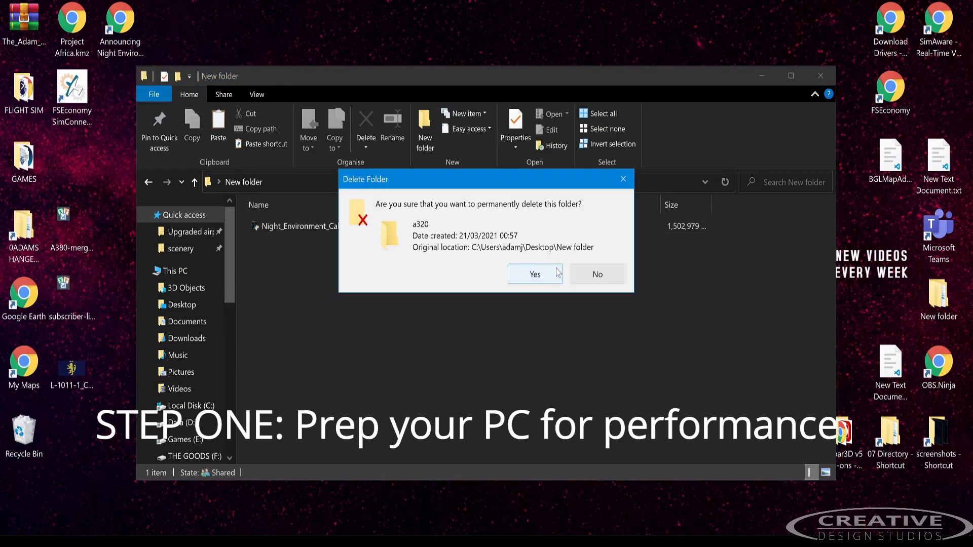
pyautogui.click(551, 270)
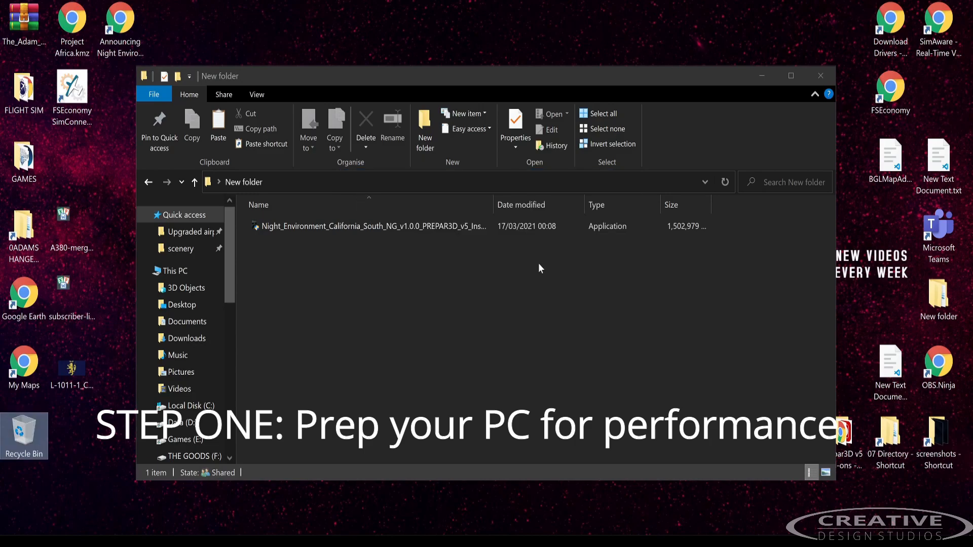
pyautogui.moveTo(471, 77); pyautogui.dragTo(482, 4)
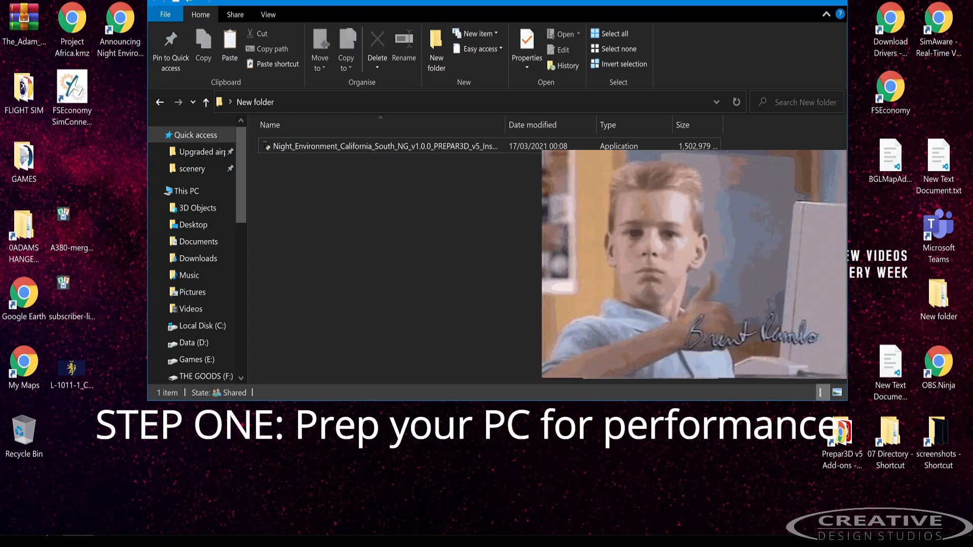
# Search Windows for cmd and open Command Prompt as administrator
pyautogui.click(45, 523)
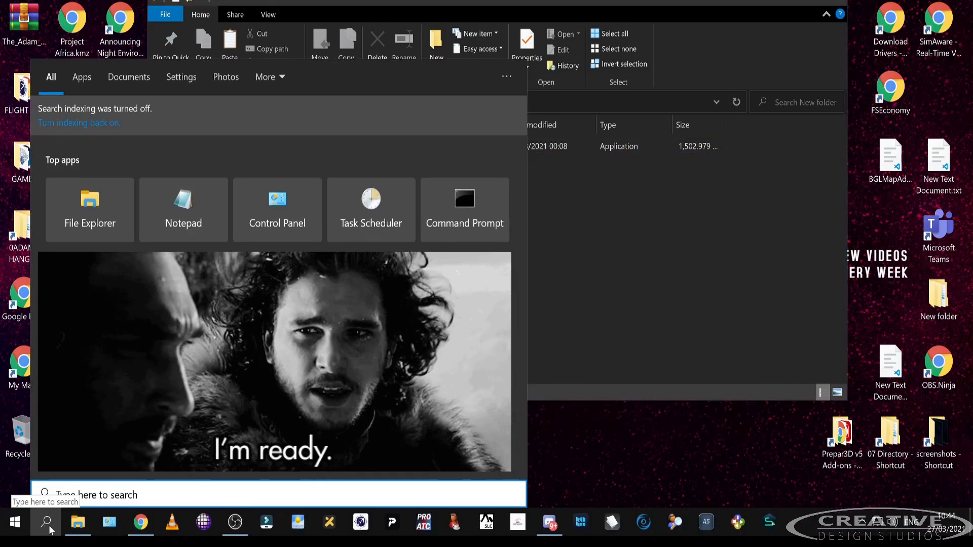
pyautogui.write('cmd')
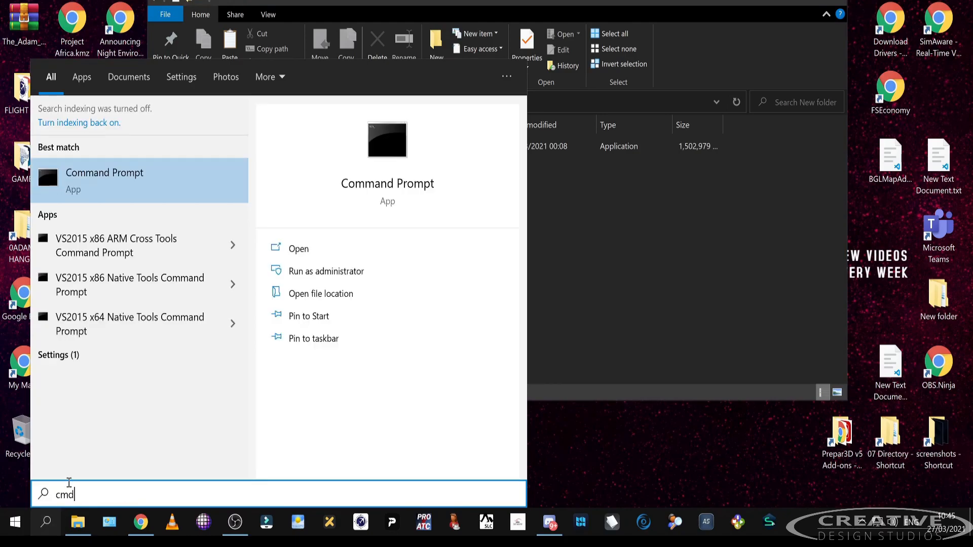
pyautogui.click(324, 328)
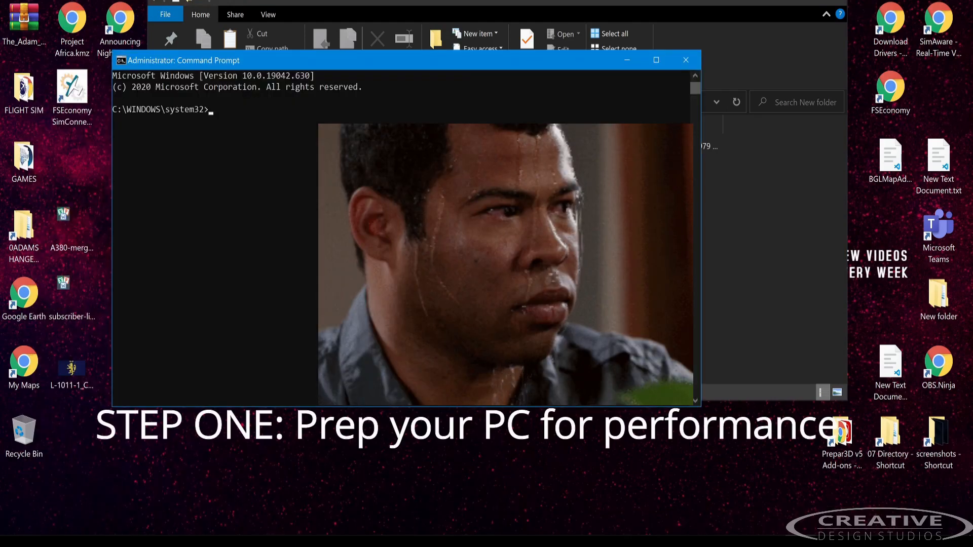
# Run the system file check with sfc /scannow, let the verification finish, and close Command Prompt
pyautogui.write('sf')
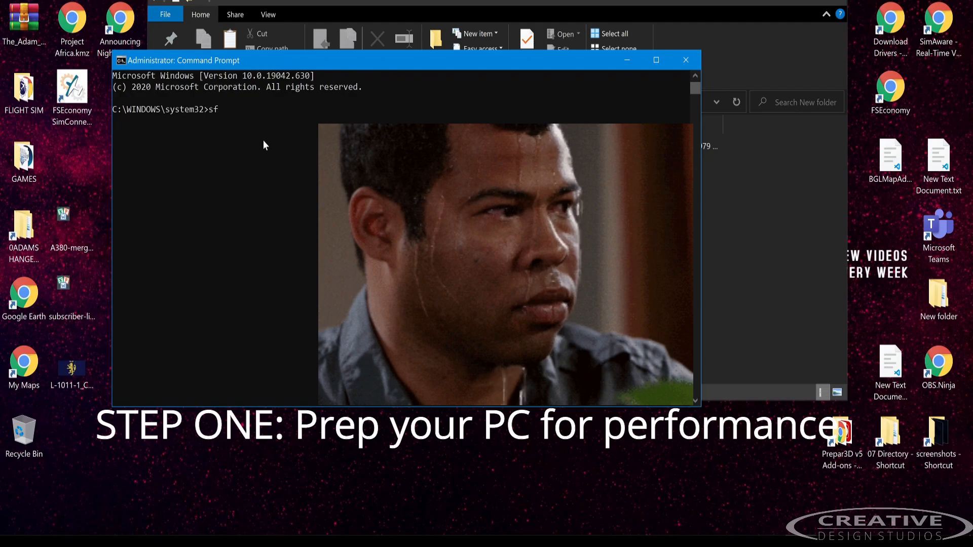
pyautogui.write('c /')
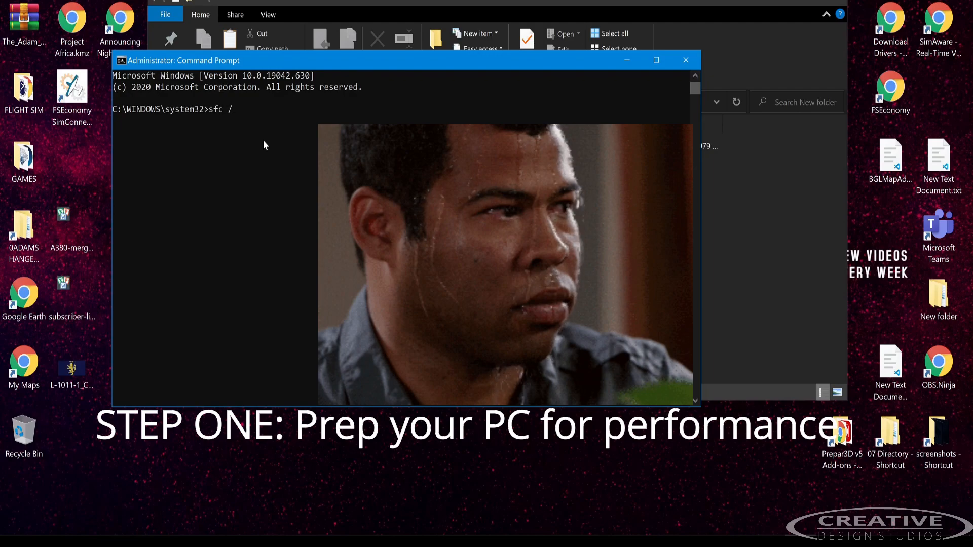
pyautogui.write('scannow')
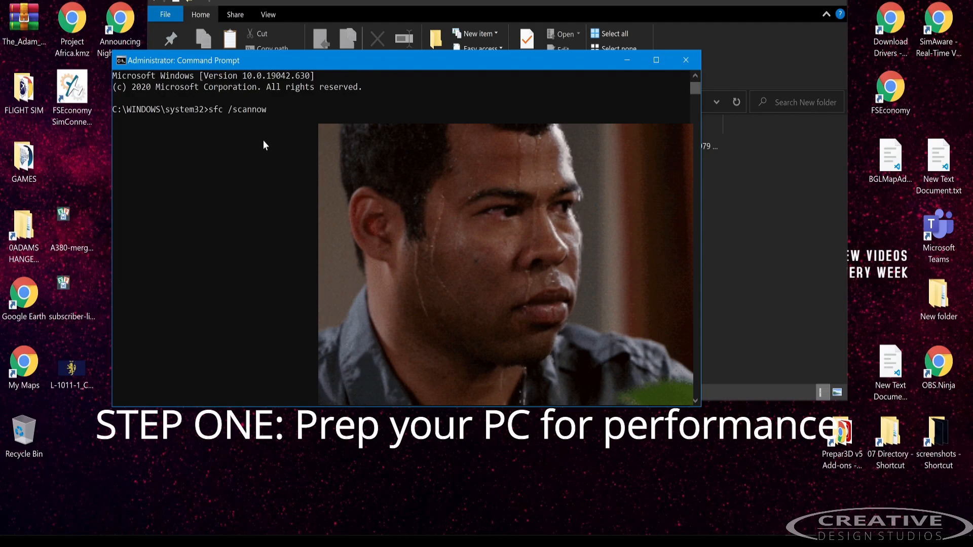
pyautogui.press('Return')
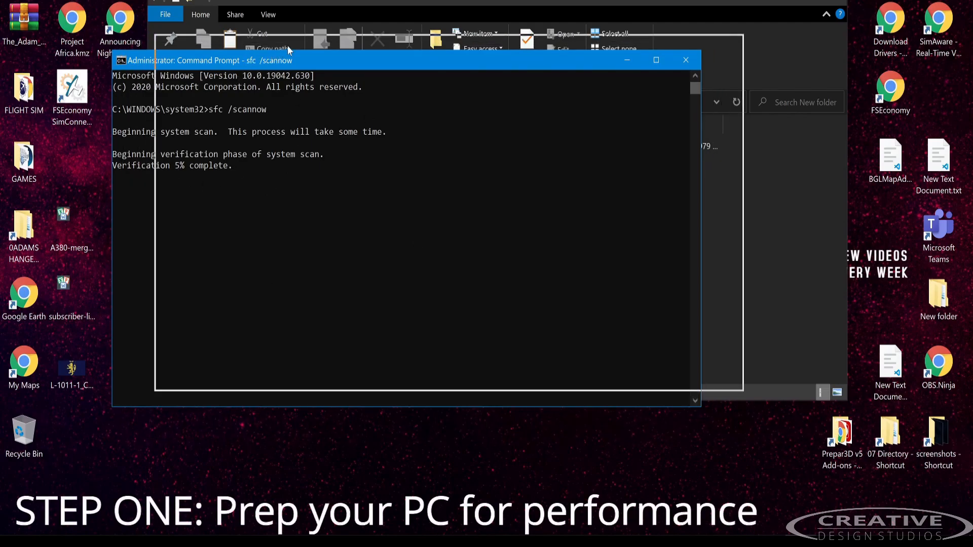
pyautogui.moveTo(345, 84); pyautogui.dragTo(346, 92)
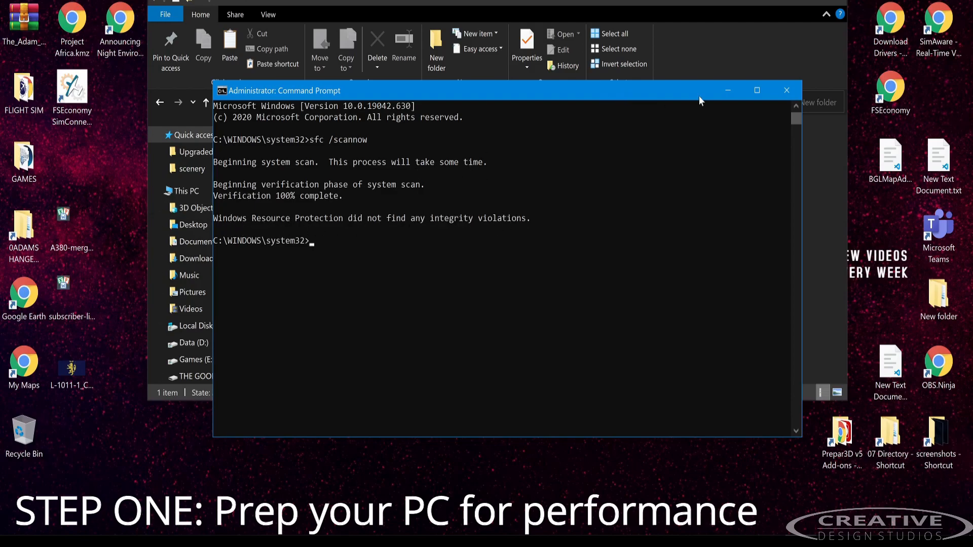
pyautogui.click(796, 90)
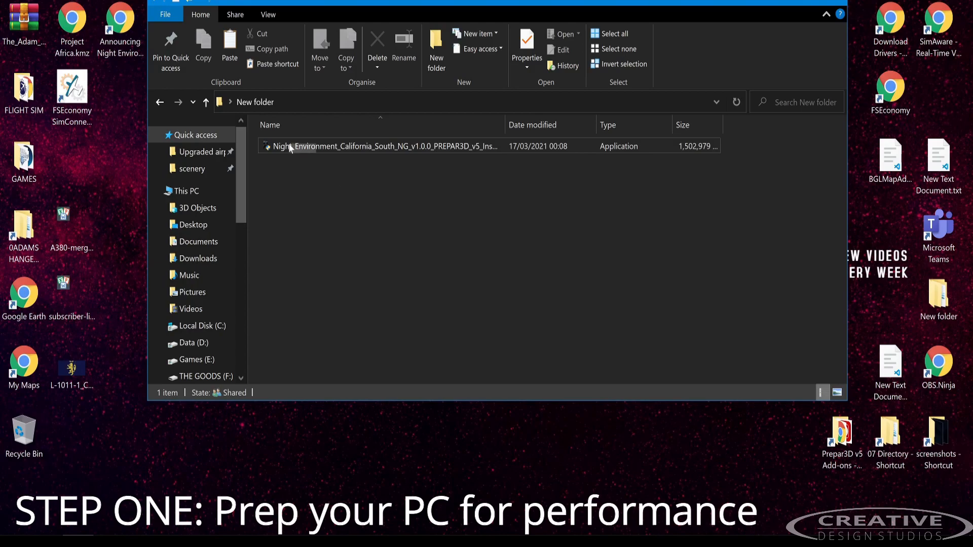
# Move The_Adam_Experience.zip from the desktop into New folder and open the archive's STEPS TO TAKE.txt at the command prompts section
pyautogui.moveTo(23, 21); pyautogui.dragTo(467, 313)
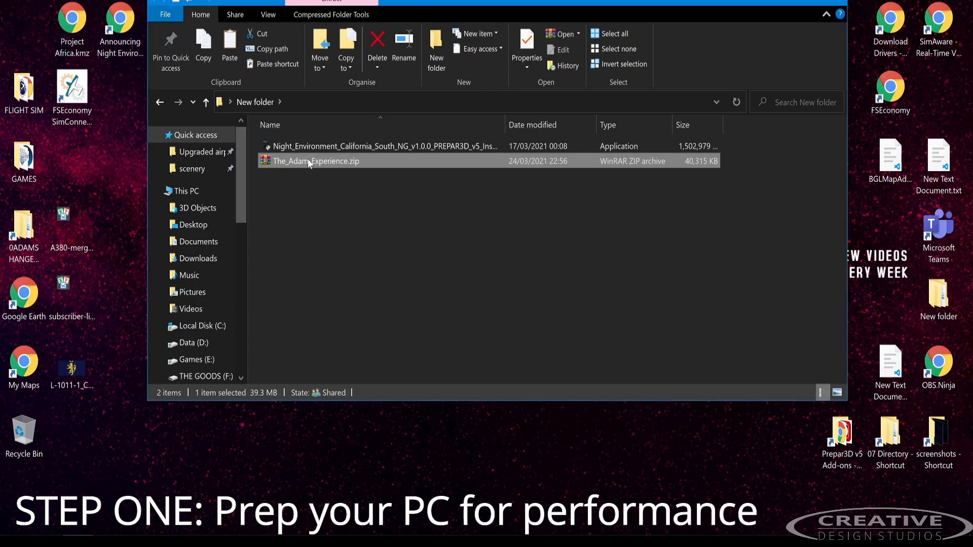
pyautogui.doubleClick(300, 166)
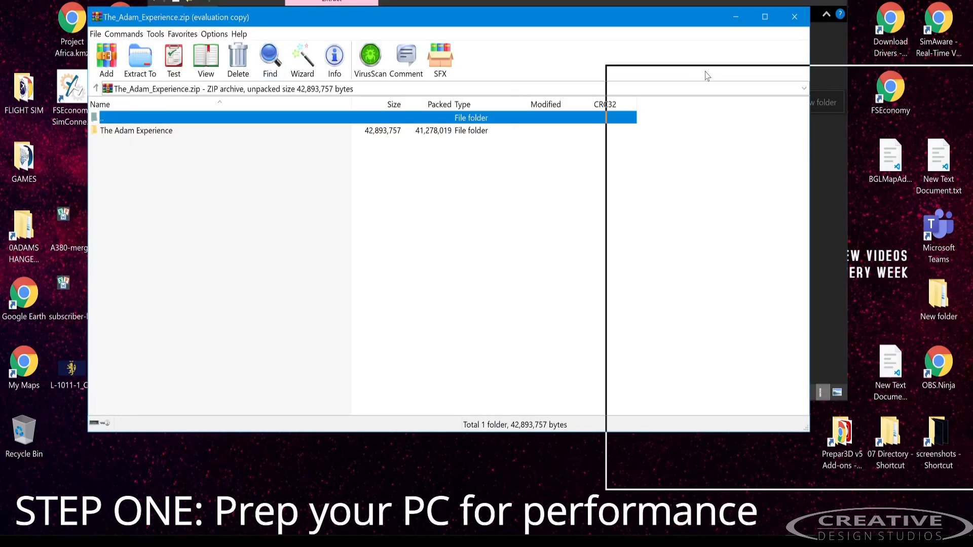
pyautogui.click(496, 230)
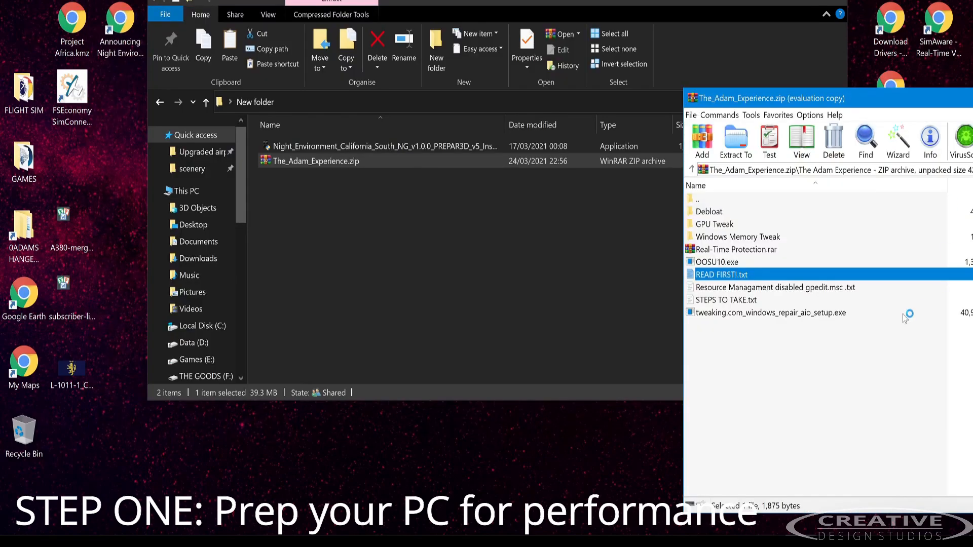
pyautogui.doubleClick(730, 299)
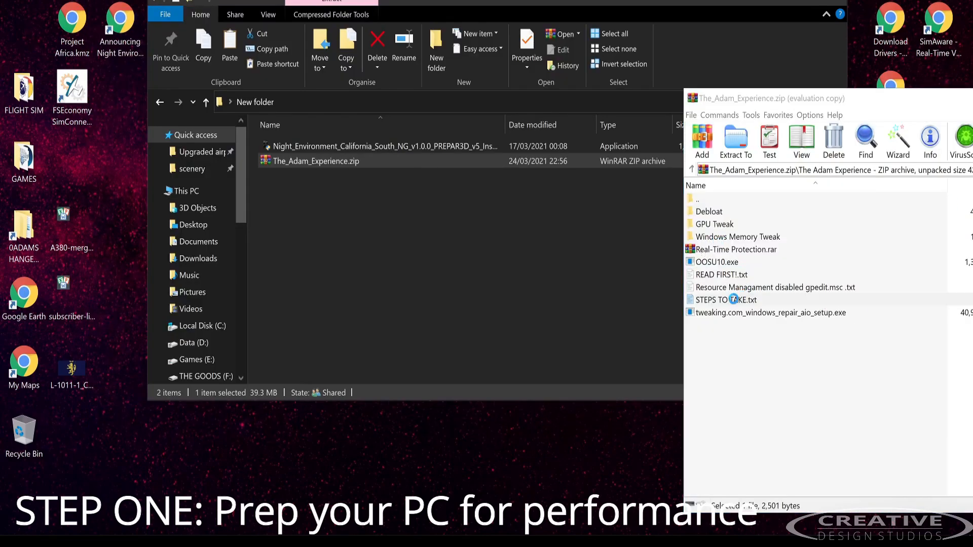
pyautogui.scroll(-10, 716, 328)
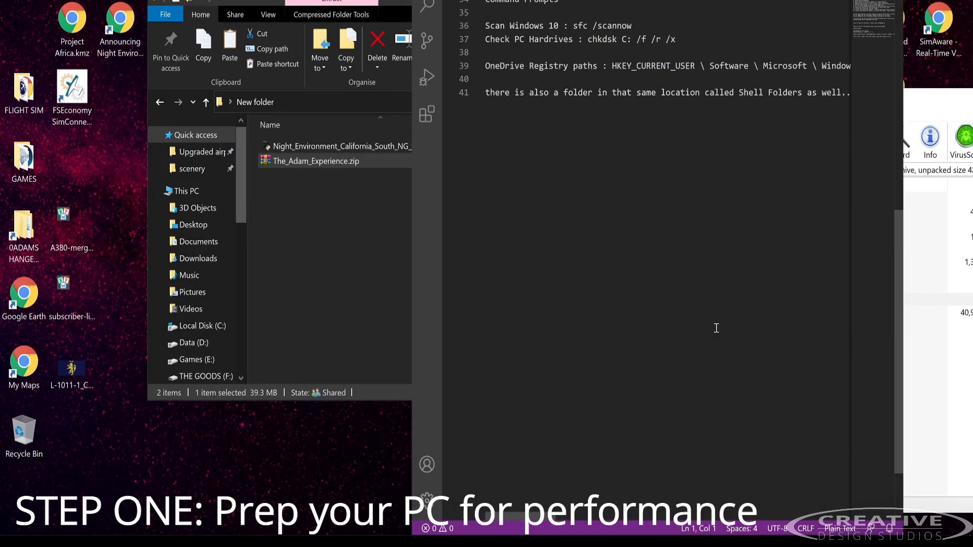
# Highlight the drive check command chkdsk C: /f /r /x in the notes and close the text file
pyautogui.moveTo(588, 39); pyautogui.dragTo(684, 40)
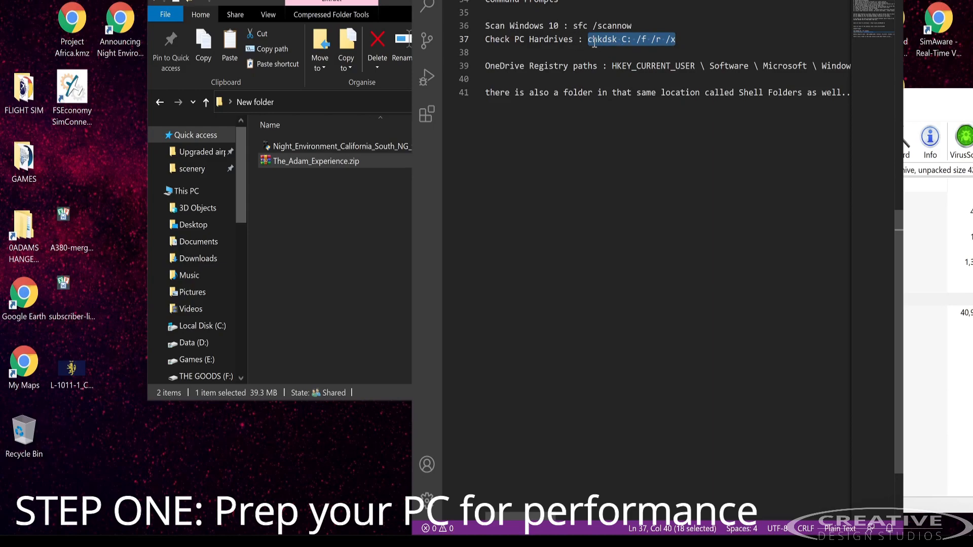
pyautogui.moveTo(588, 41); pyautogui.dragTo(631, 36)
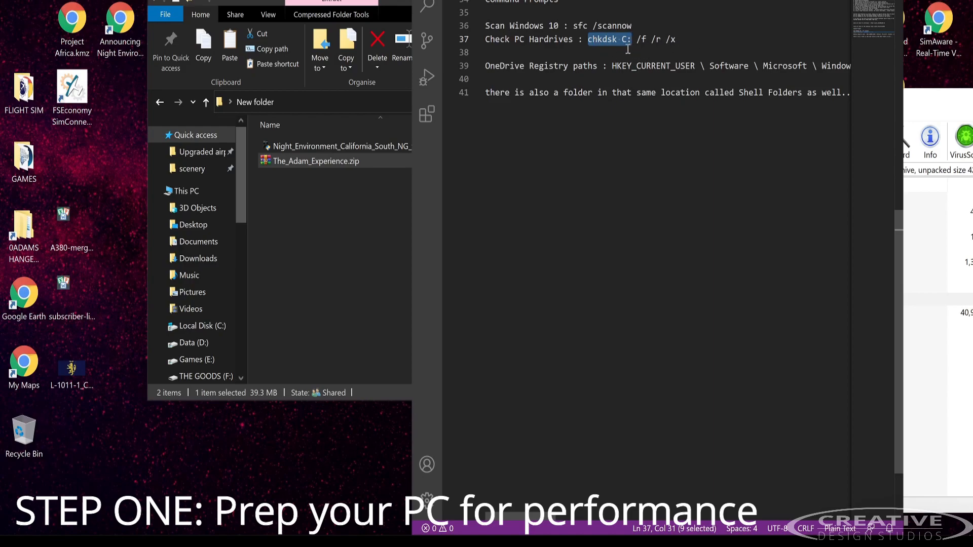
pyautogui.click(684, 39)
pyautogui.hotkey('shift', 'Left')
pyautogui.hotkey('shift', 'Left')
pyautogui.hotkey('shift', 'Left')
pyautogui.hotkey('shift', 'Left')
pyautogui.hotkey('shift', 'Left')
pyautogui.hotkey('shift', 'Left')
pyautogui.hotkey('shift', 'Left')
pyautogui.hotkey('shift', 'Left')
pyautogui.hotkey('shift', 'Left')
pyautogui.hotkey('shift', 'Left')
pyautogui.hotkey('shift', 'Left')
pyautogui.hotkey('shift', 'Left')
pyautogui.hotkey('shift', 'Left')
pyautogui.hotkey('shift', 'Left')
pyautogui.hotkey('shift', 'Left')
pyautogui.hotkey('shift', 'Left')
pyautogui.hotkey('shift', 'Left')
pyautogui.hotkey('shift', 'Left')
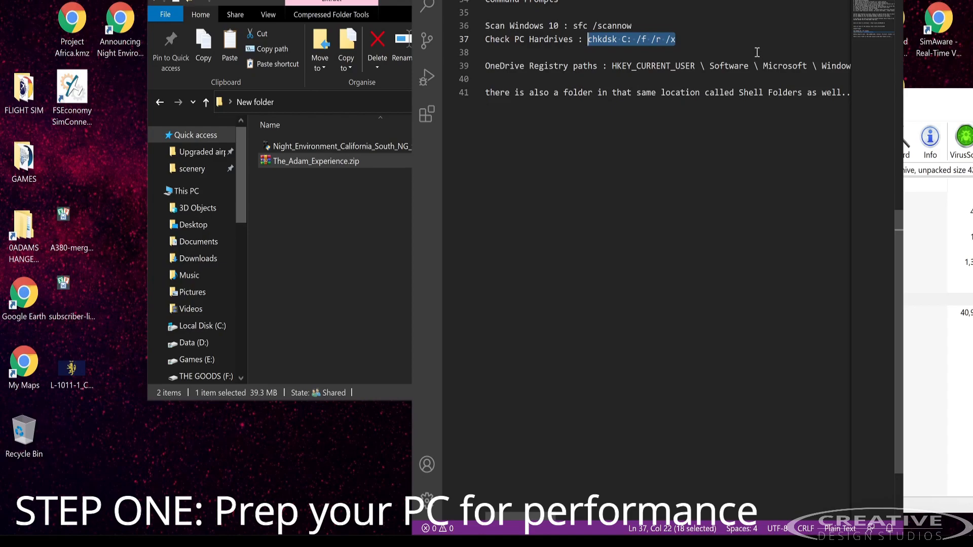
pyautogui.click(885, 1)
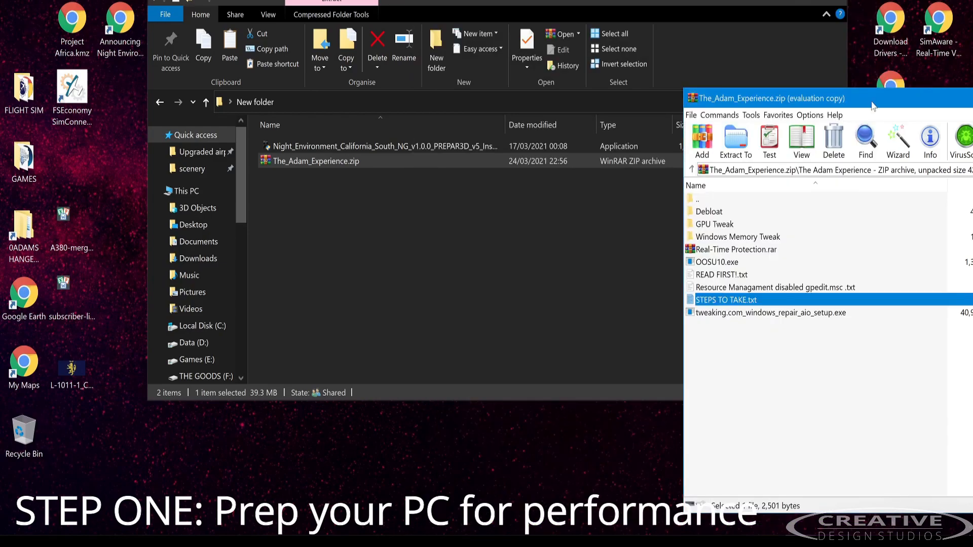
# Locate Real-Time Protection.rar in the archive and close the archive window
pyautogui.click(708, 250)
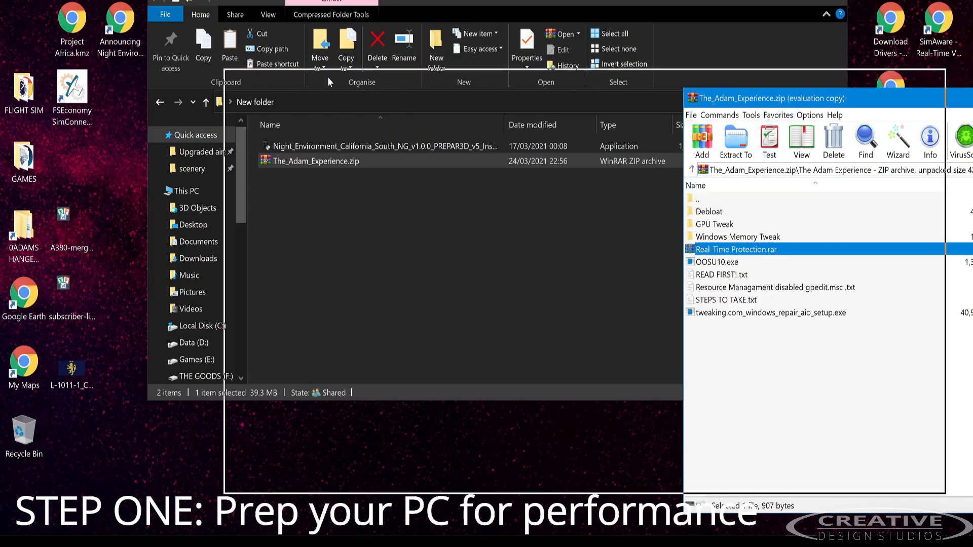
pyautogui.doubleClick(788, 99)
pyautogui.click(932, 80)
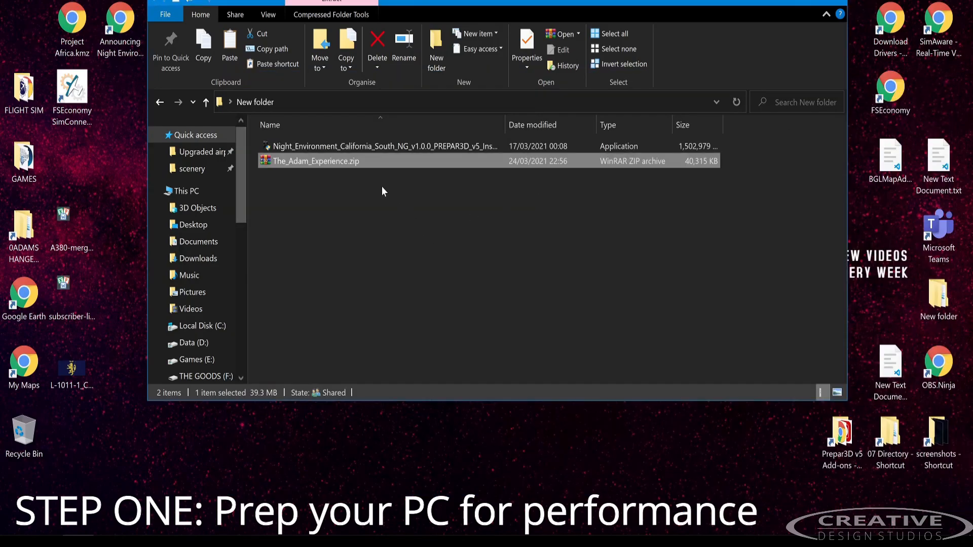
pyautogui.click(306, 185)
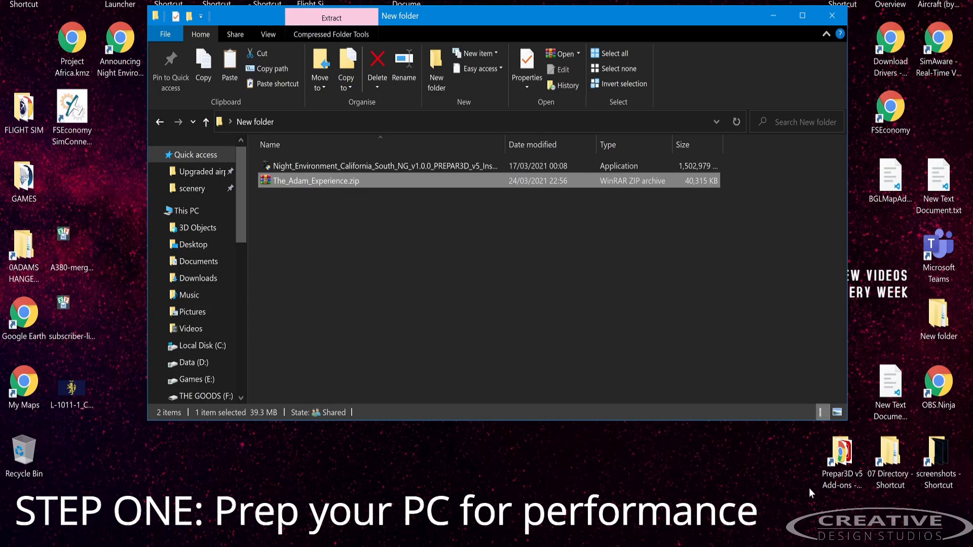
# Open Virus & threat protection from the Windows Security page of the Update & Security settings
pyautogui.rightClick(827, 541)
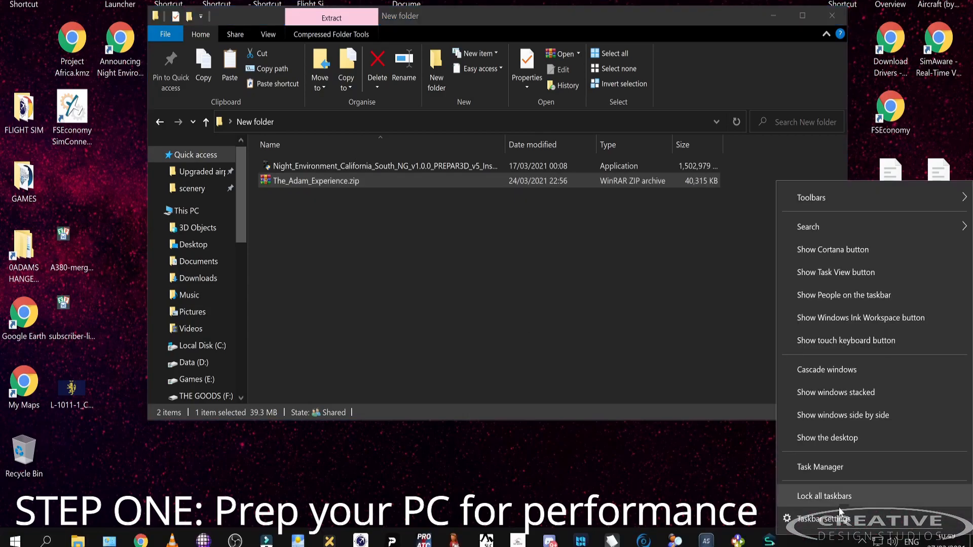
pyautogui.click(824, 520)
pyautogui.click(276, 29)
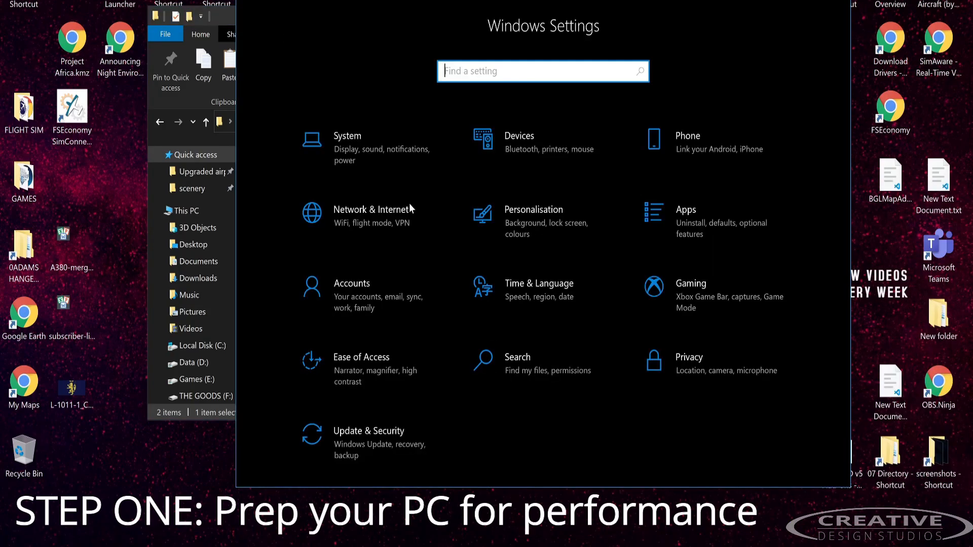
pyautogui.click(373, 431)
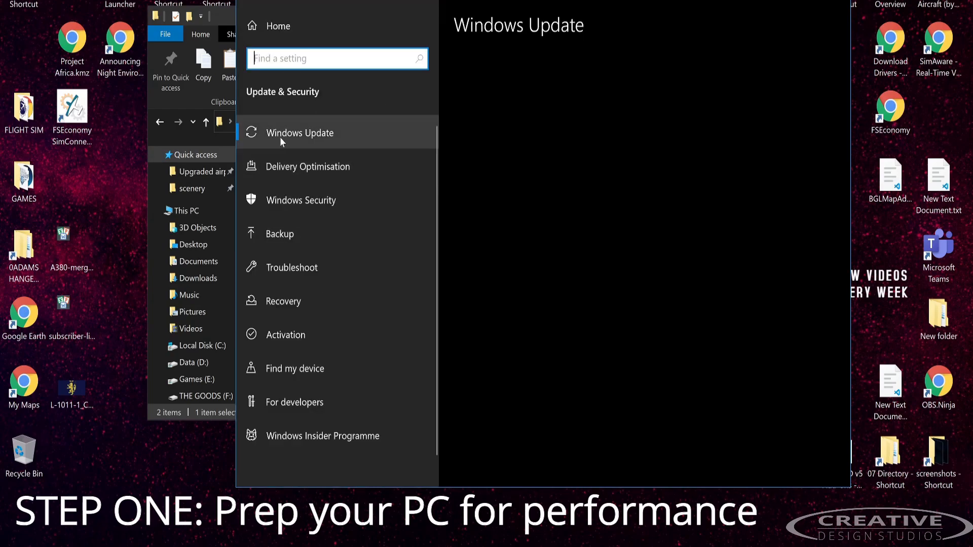
pyautogui.click(319, 200)
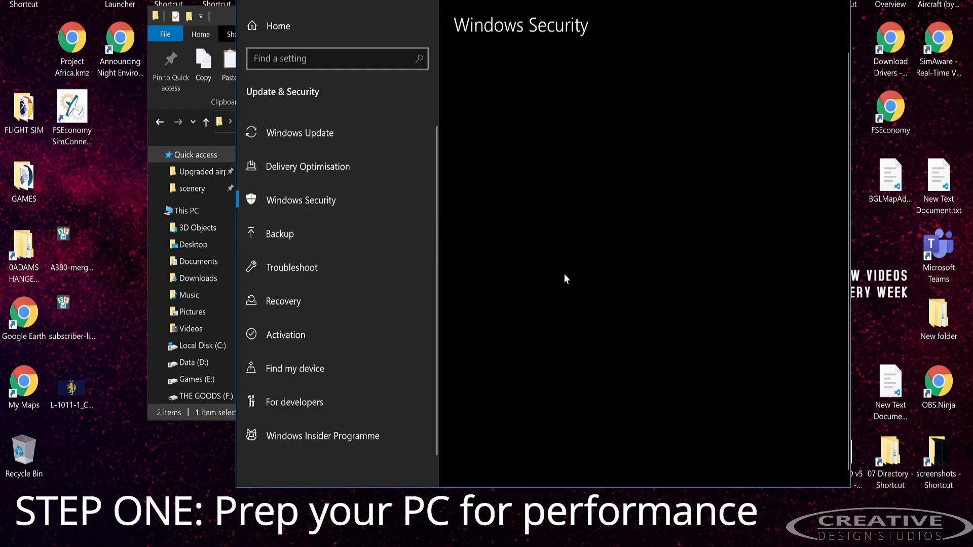
pyautogui.click(532, 173)
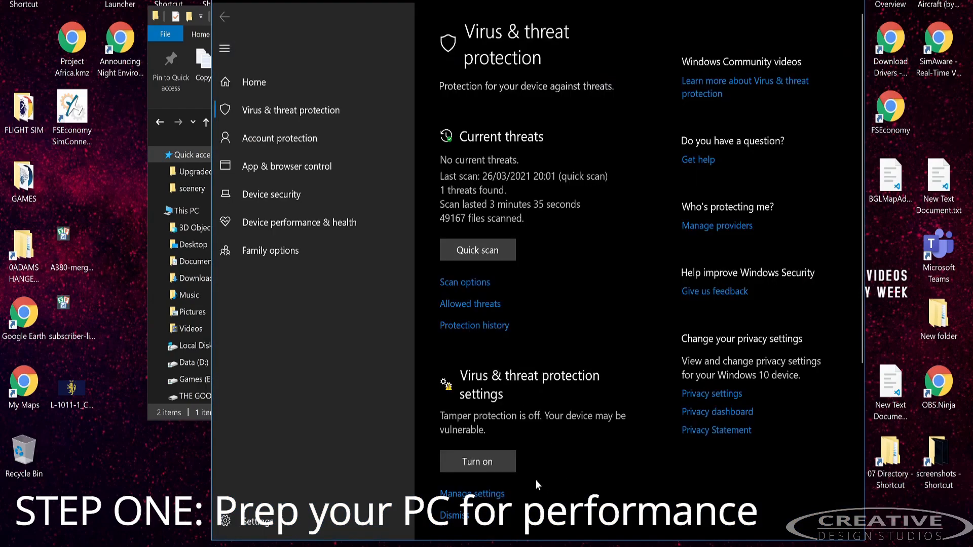
# Check the real-time protection setting for Microsoft Defender Antivirus, and close Windows Security and Settings
pyautogui.click(472, 494)
pyautogui.click(446, 241)
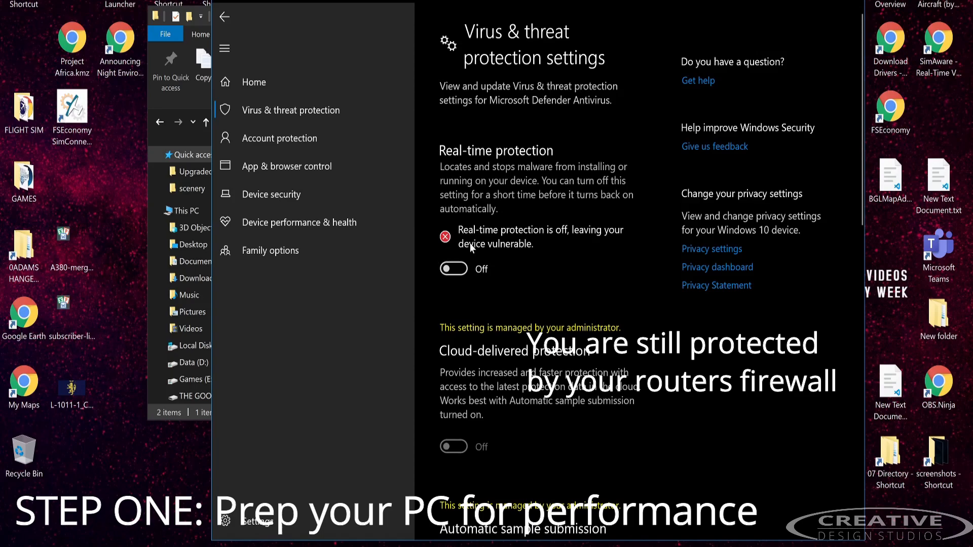
pyautogui.click(850, 1)
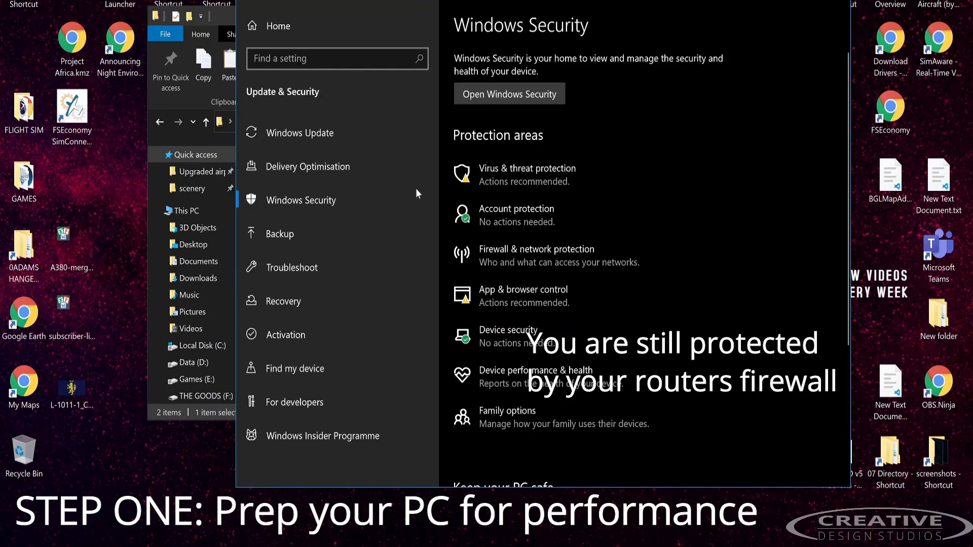
pyautogui.click(844, 2)
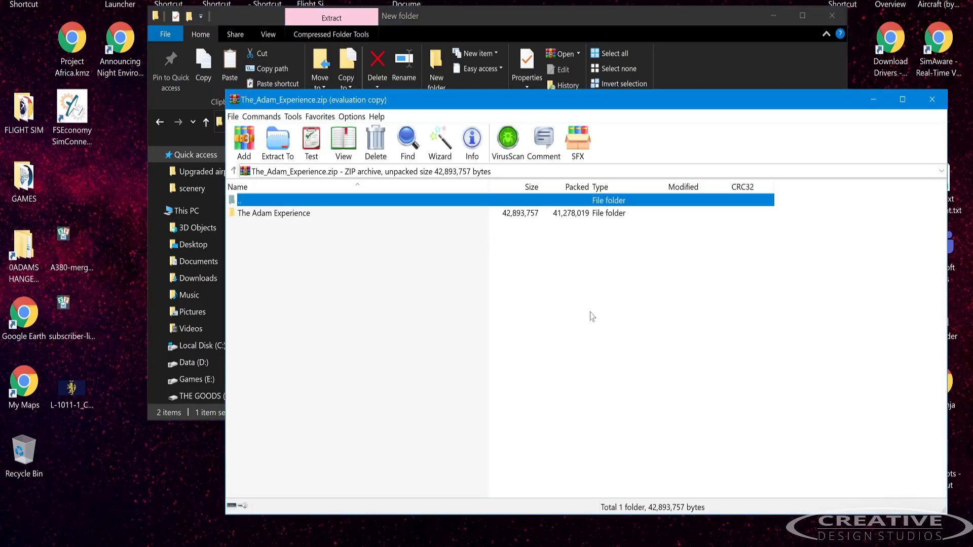
# Review the files in the archive's The Adam Experience folder and close the archive
pyautogui.click(654, 312)
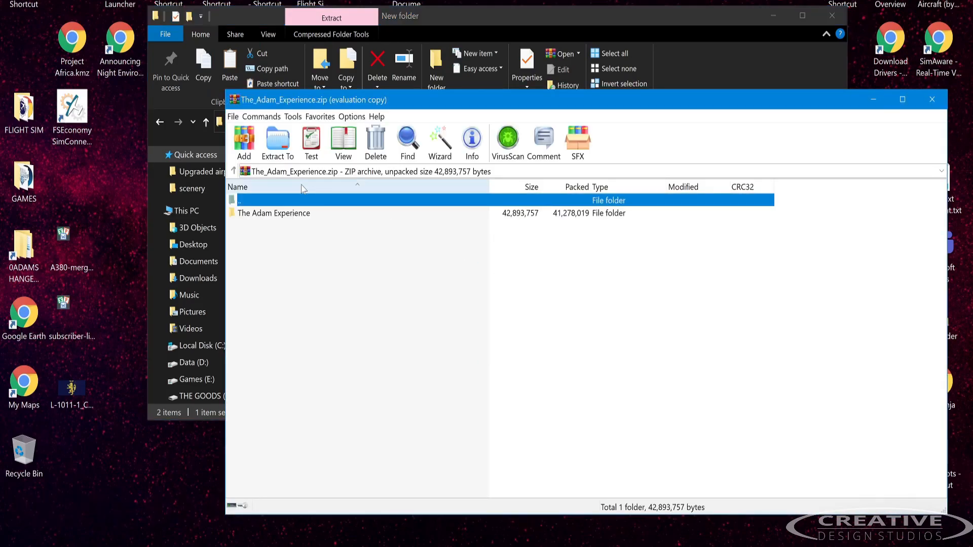
pyautogui.doubleClick(293, 213)
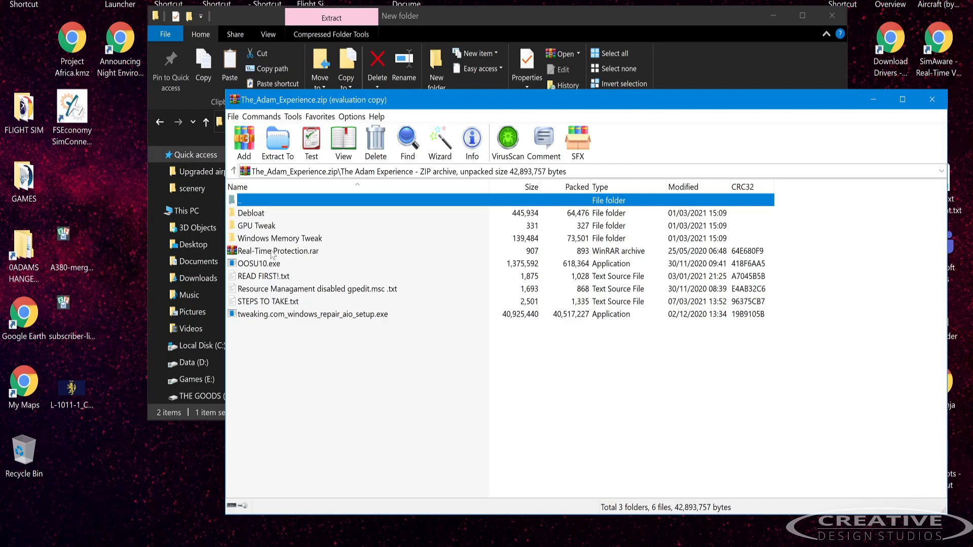
pyautogui.click(931, 101)
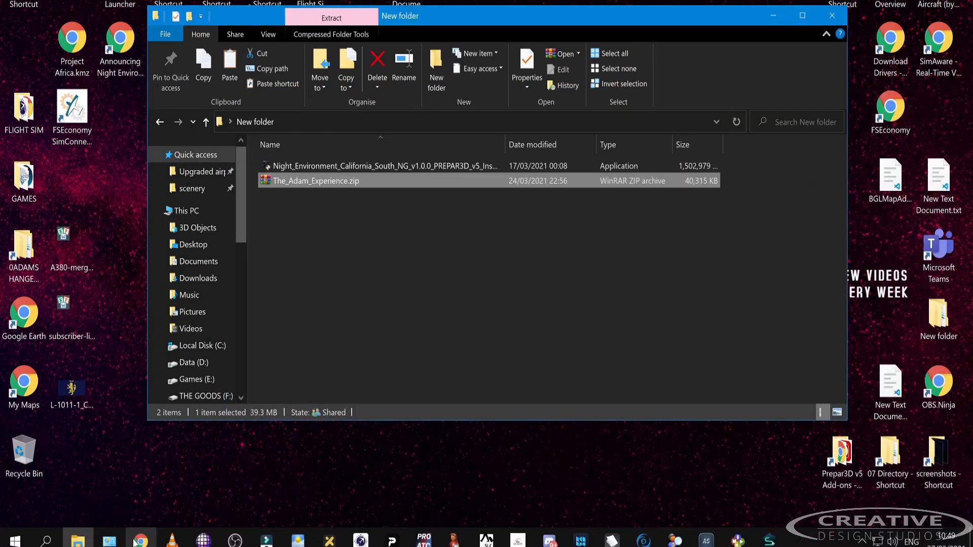
# Check the Windows Defender Firewall status under System and Security in Control Panel and close the window
pyautogui.click(109, 540)
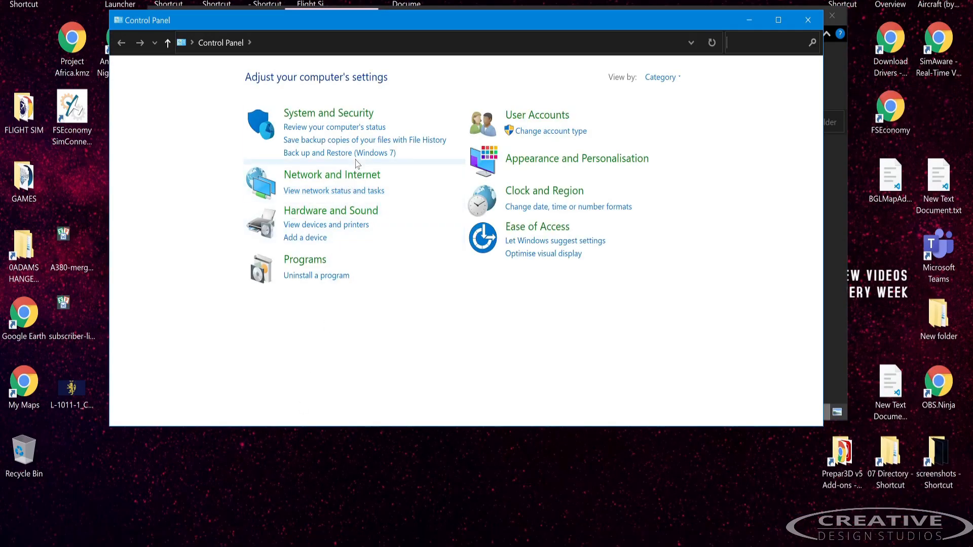
pyautogui.click(327, 113)
pyautogui.click(330, 138)
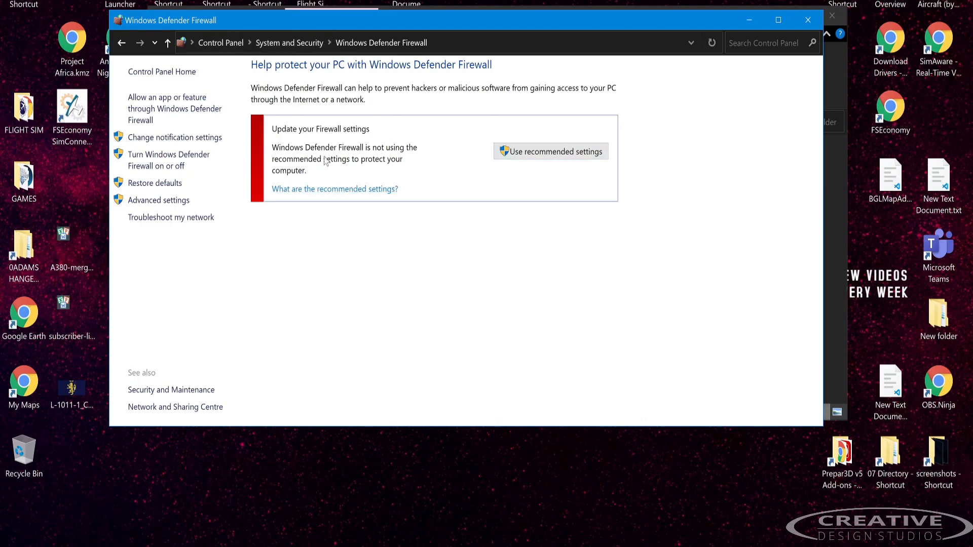
pyautogui.click(808, 19)
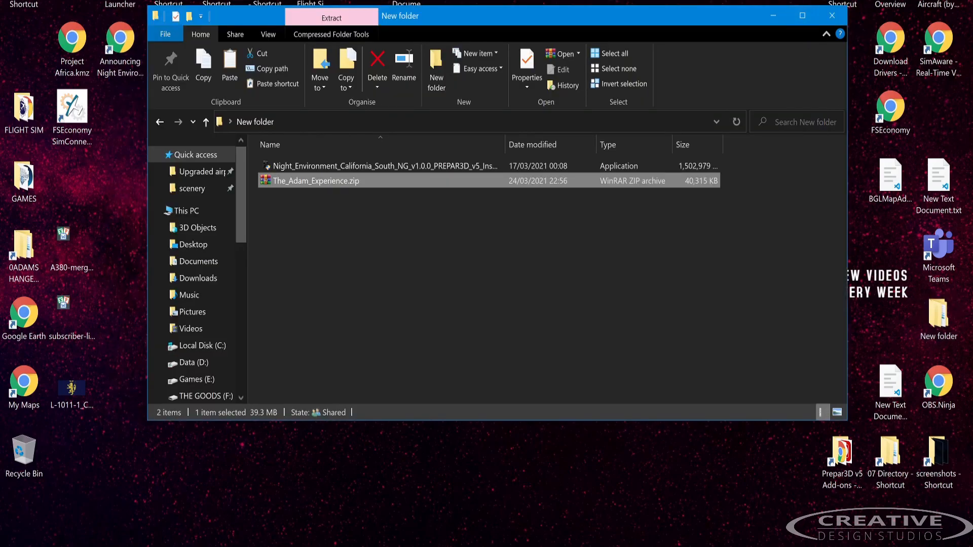
# Shut down unneeded background programs through their hidden notification area icons
pyautogui.click(862, 542)
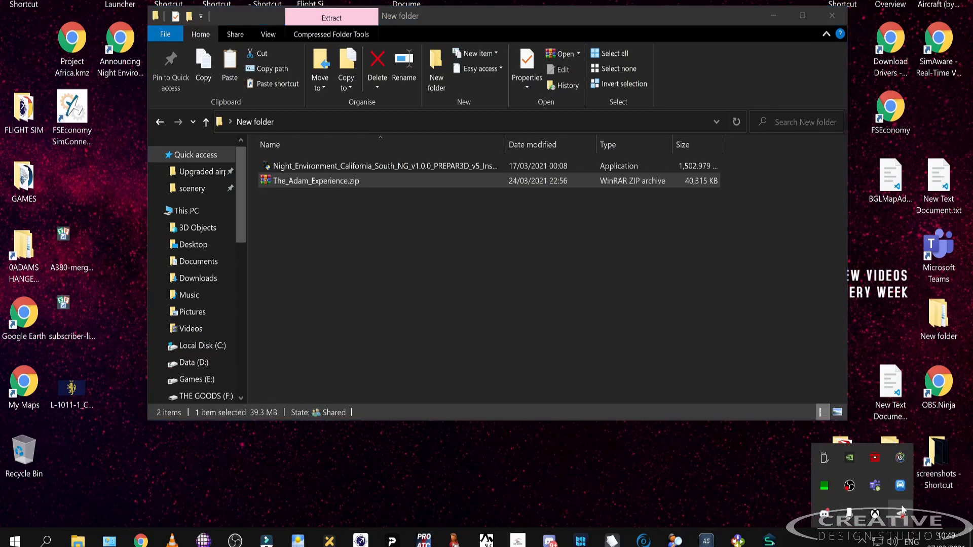
pyautogui.rightClick(877, 523)
pyautogui.click(882, 516)
pyautogui.click(751, 112)
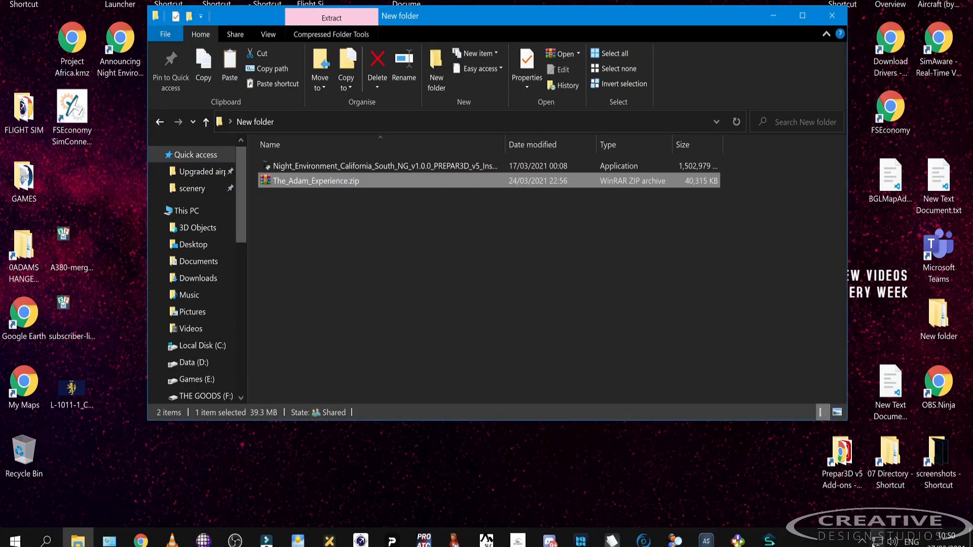
# Quit Microsoft Teams from the notification area and check which background programs are still running
pyautogui.click(861, 541)
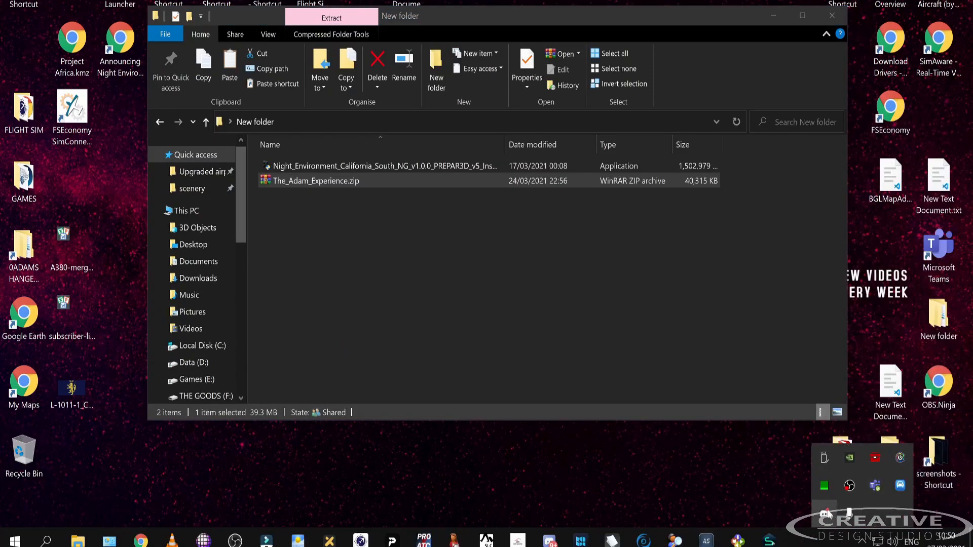
pyautogui.rightClick(875, 488)
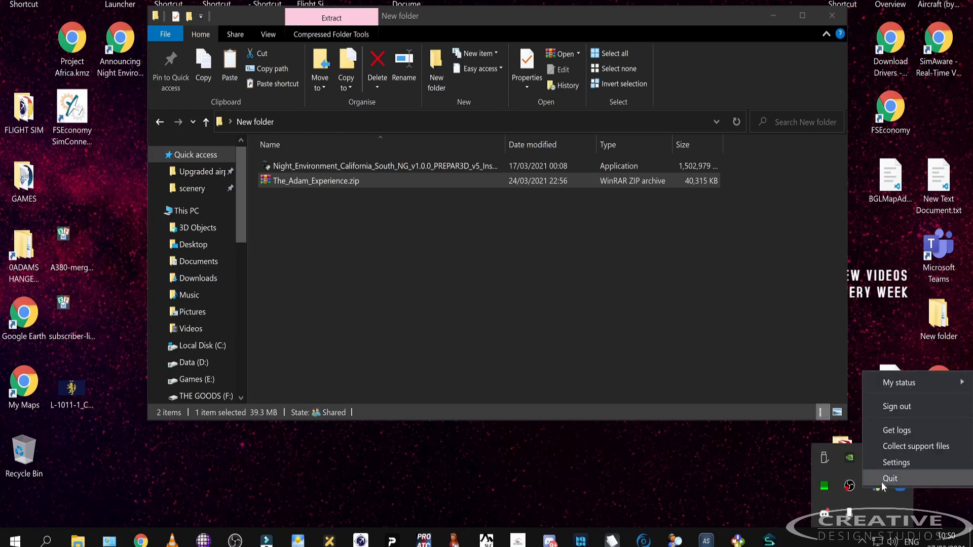
pyautogui.click(883, 479)
pyautogui.click(460, 320)
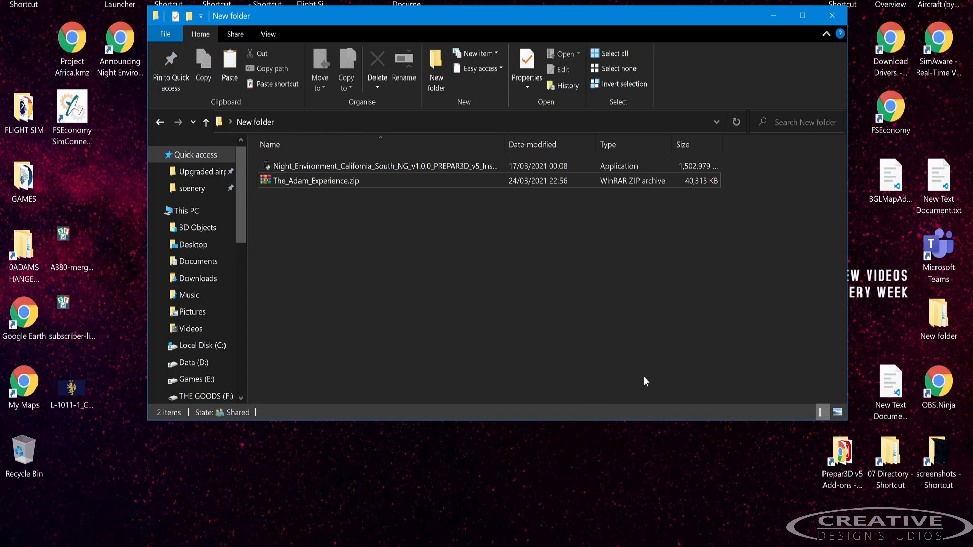
pyautogui.click(862, 541)
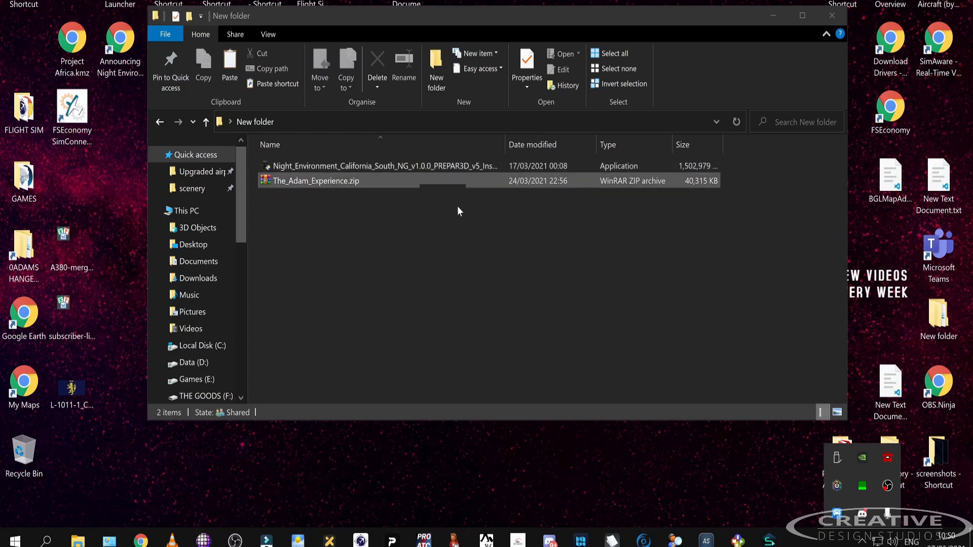
pyautogui.click(388, 191)
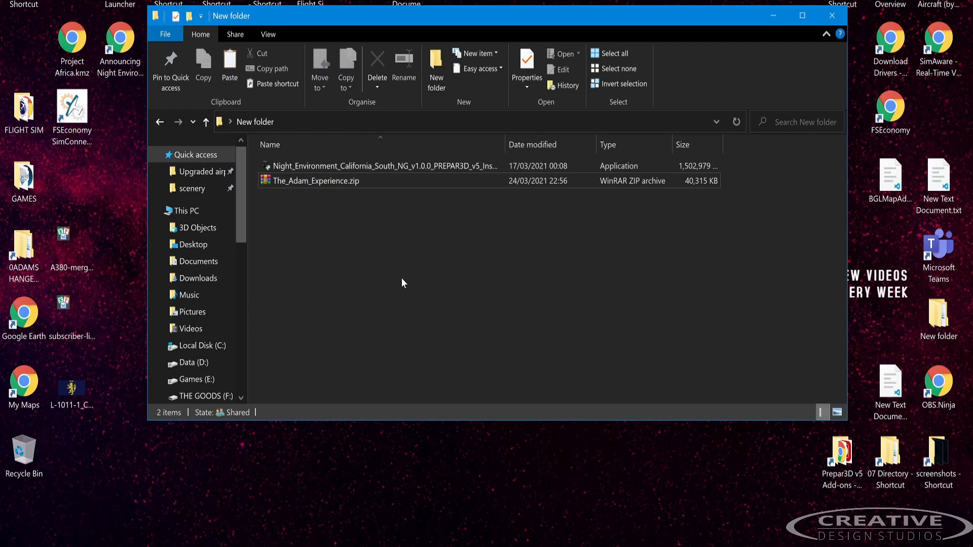
# Check the security permissions of Local Disk (C:) for the Everyone group, cancel its properties and close This PC
pyautogui.click(412, 171)
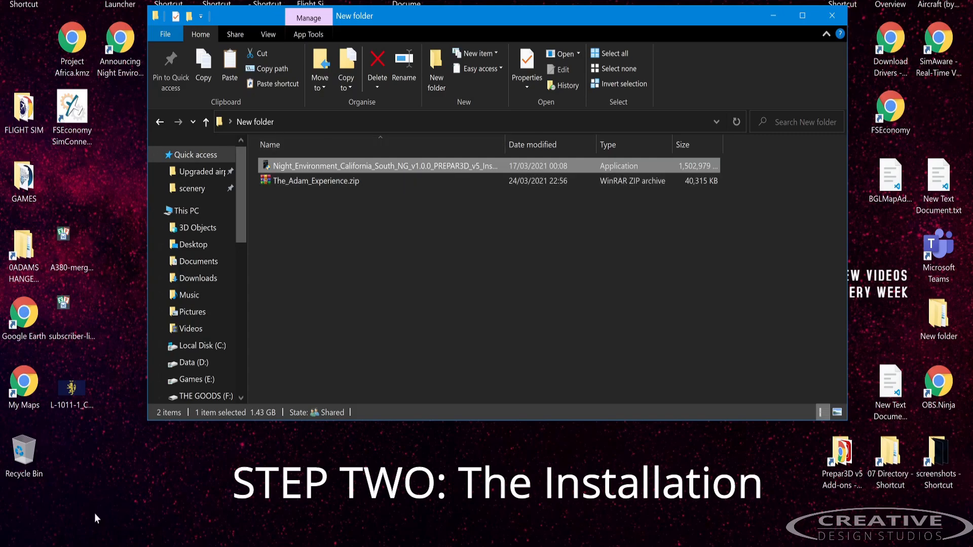
pyautogui.click(14, 541)
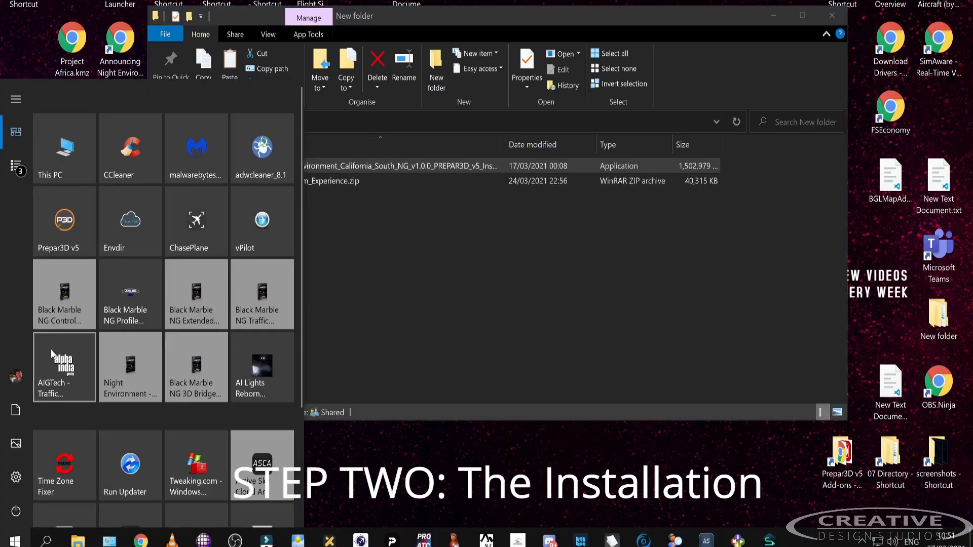
pyautogui.click(54, 168)
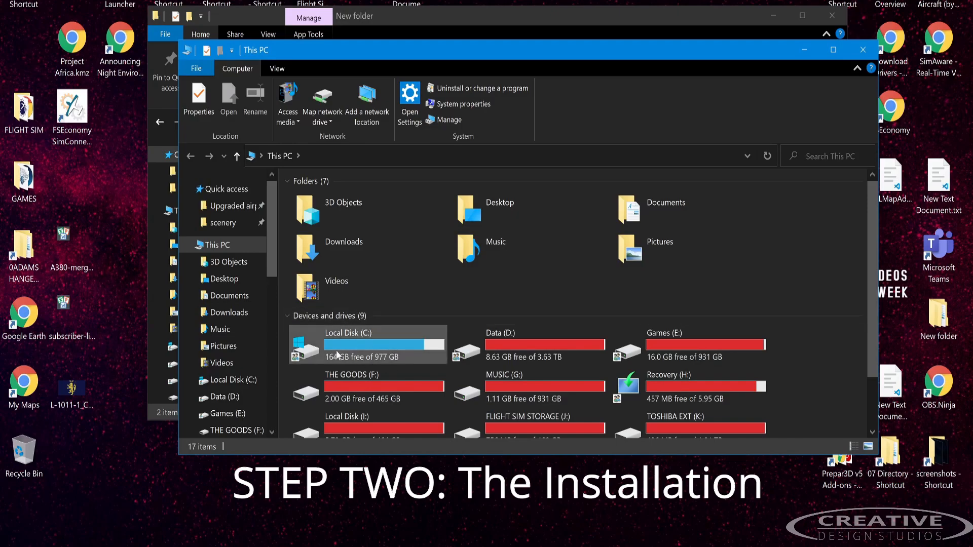
pyautogui.click(402, 340)
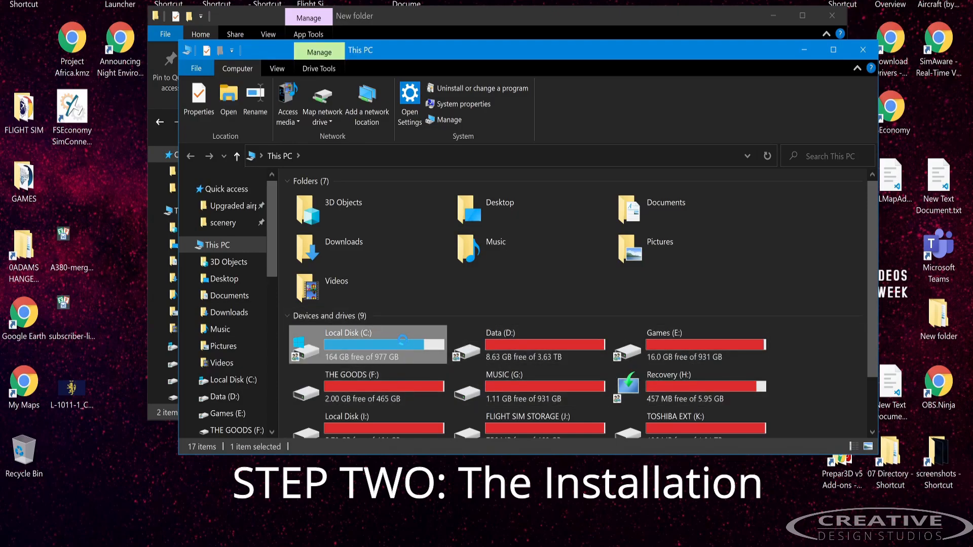
pyautogui.rightClick(402, 341)
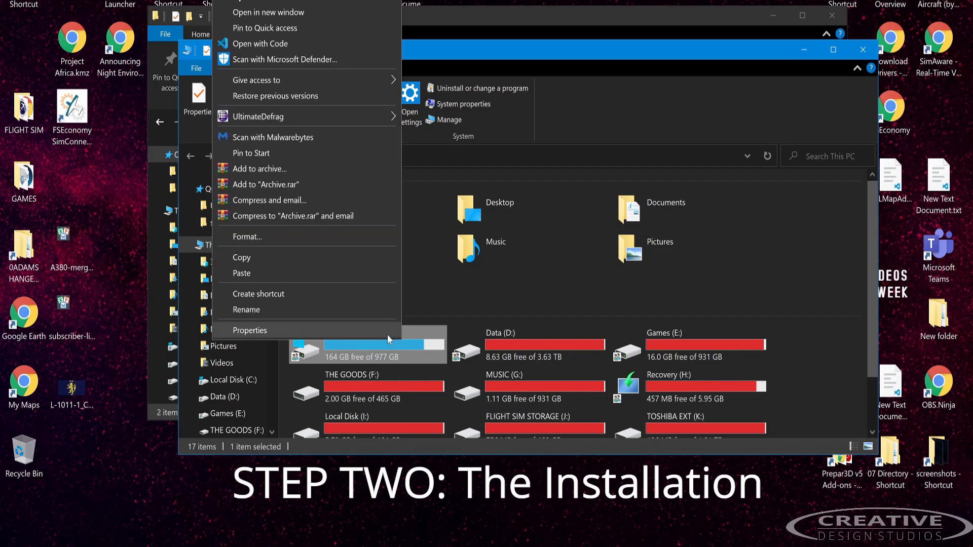
pyautogui.click(387, 334)
pyautogui.click(612, 265)
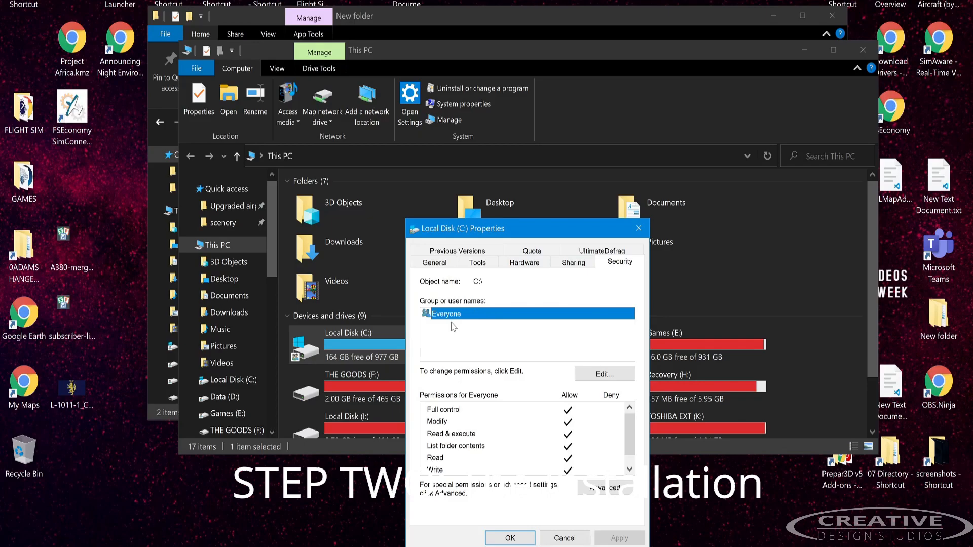
pyautogui.moveTo(507, 223); pyautogui.dragTo(495, 107)
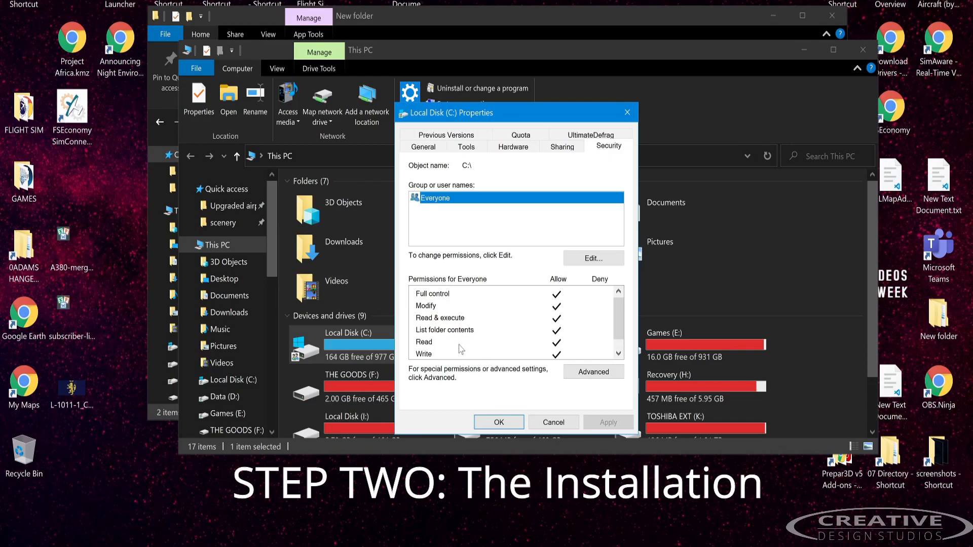
pyautogui.click(540, 424)
pyautogui.click(863, 49)
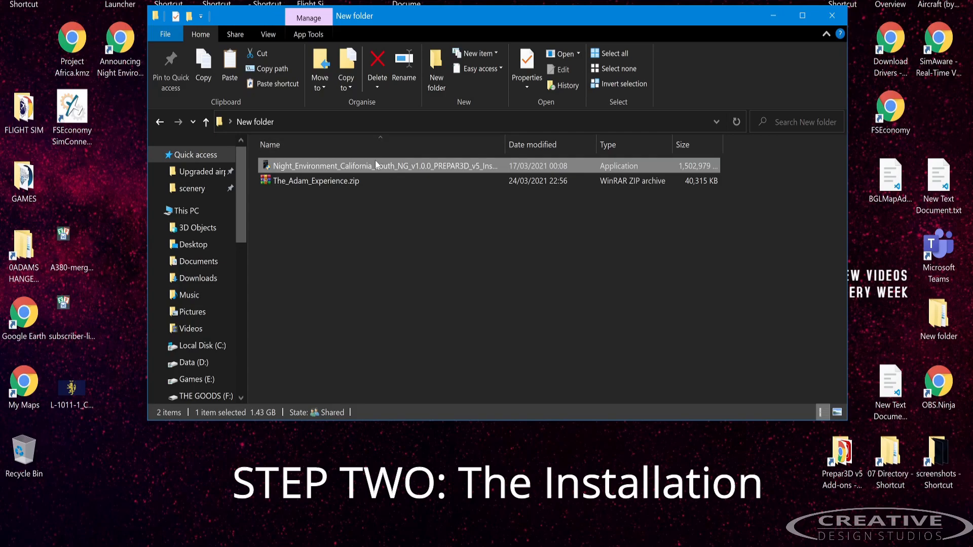
# Run the Night Environment California South NG installer as administrator and proceed past the welcome and order details pages
pyautogui.moveTo(377, 168)
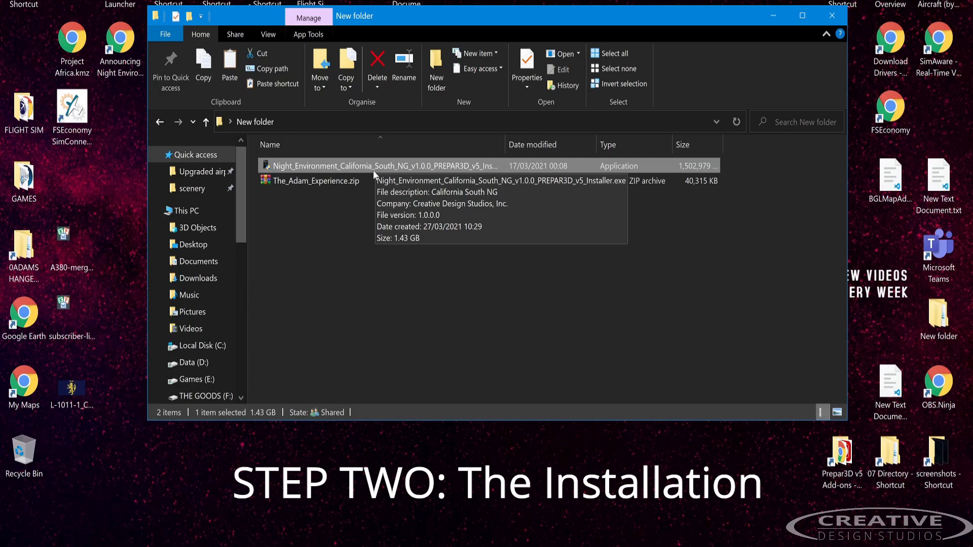
pyautogui.rightClick(374, 170)
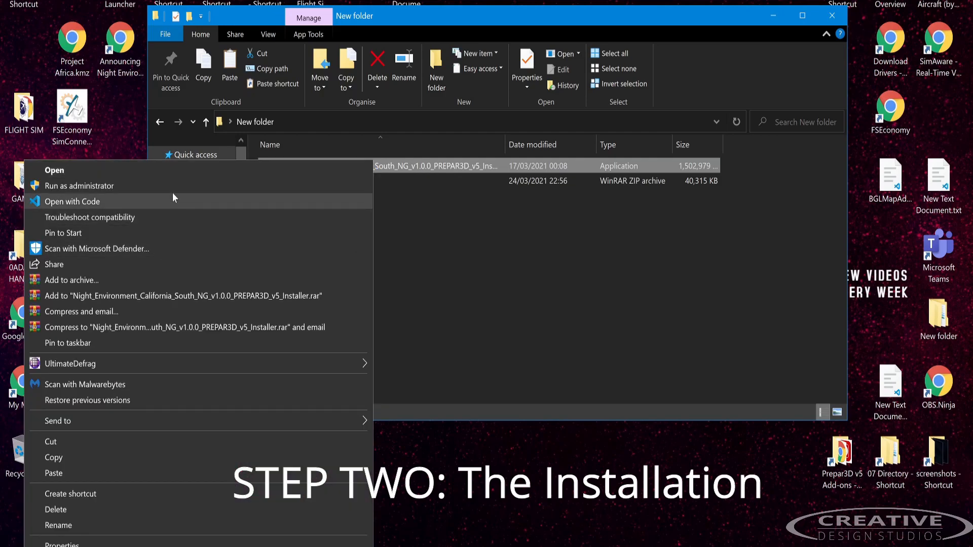
pyautogui.click(67, 185)
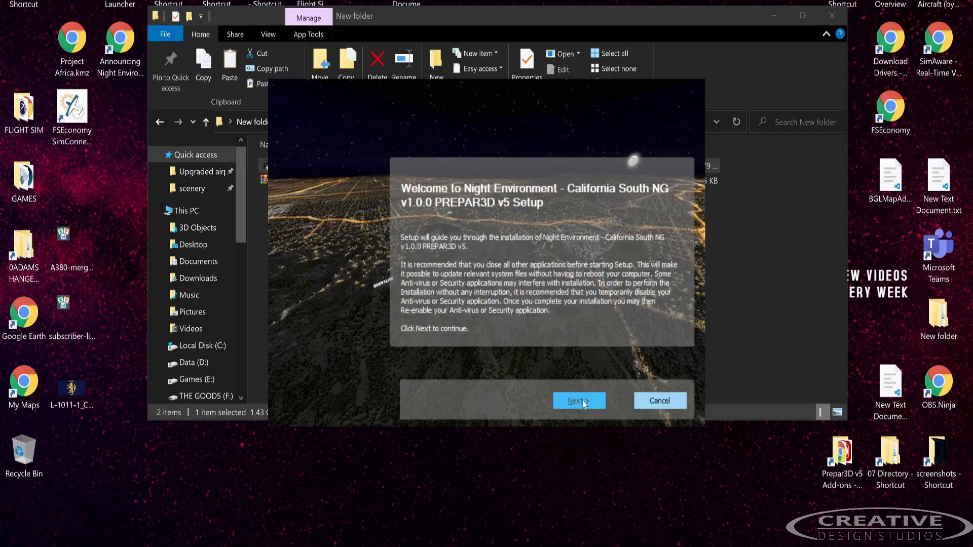
pyautogui.click(579, 401)
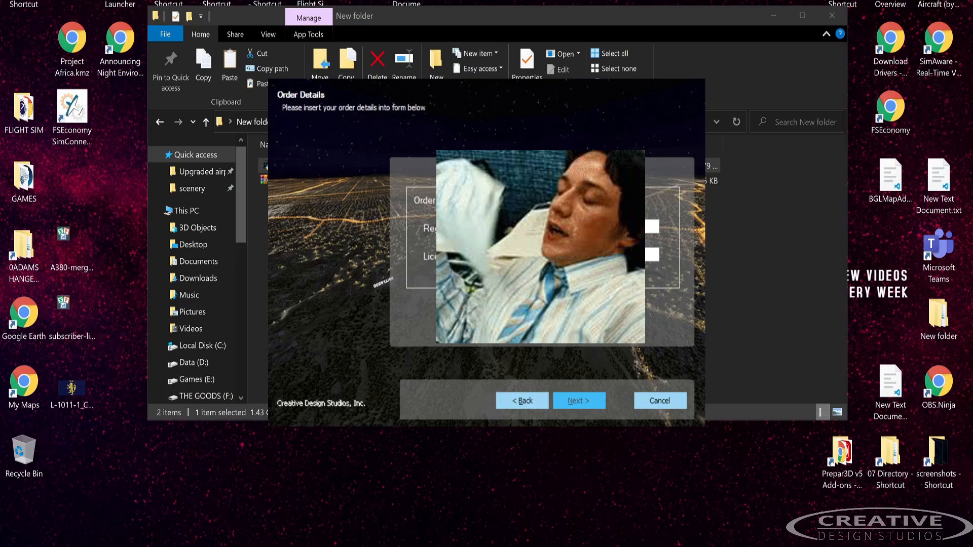
pyautogui.click(574, 401)
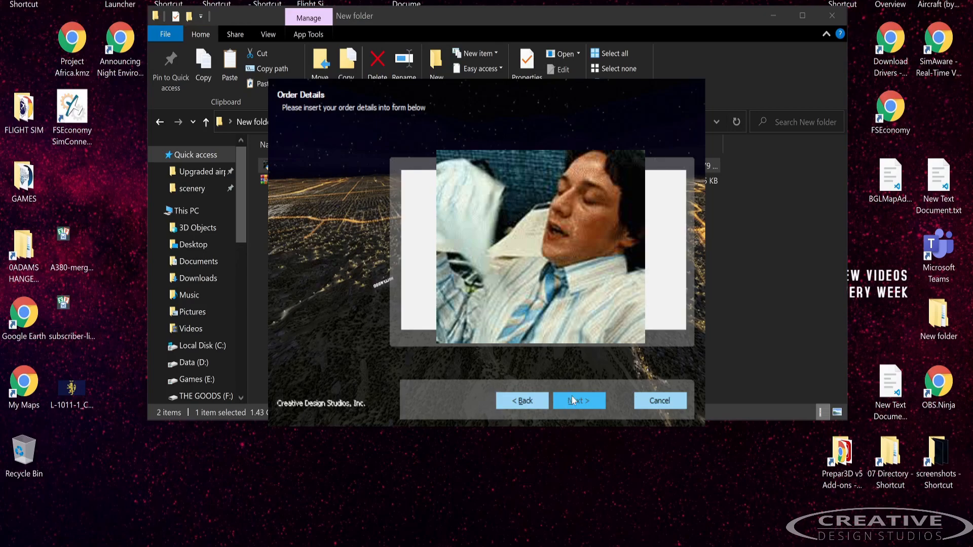
# Accept the license agreement, choose PREPAR3D v5 as the simulation platform and cancel the setup
pyautogui.click(429, 312)
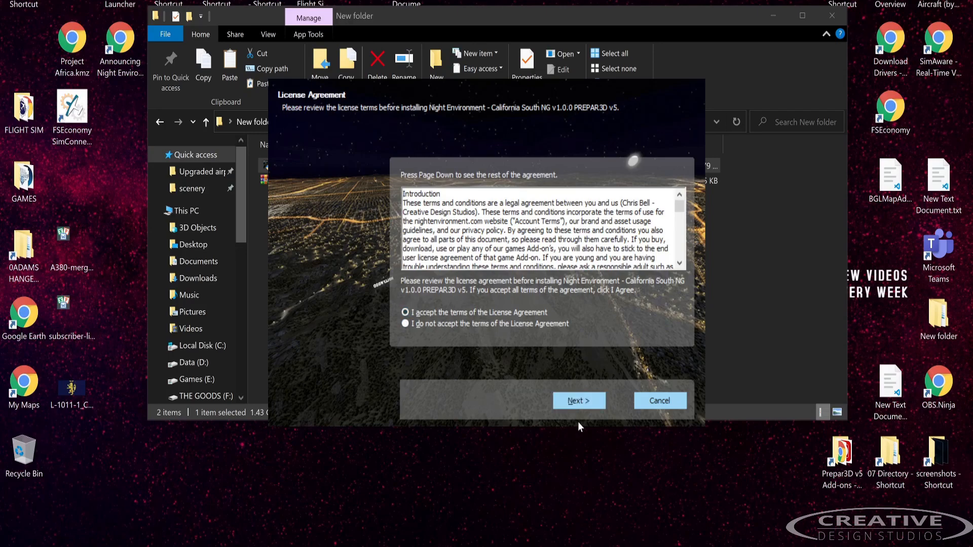
pyautogui.click(587, 405)
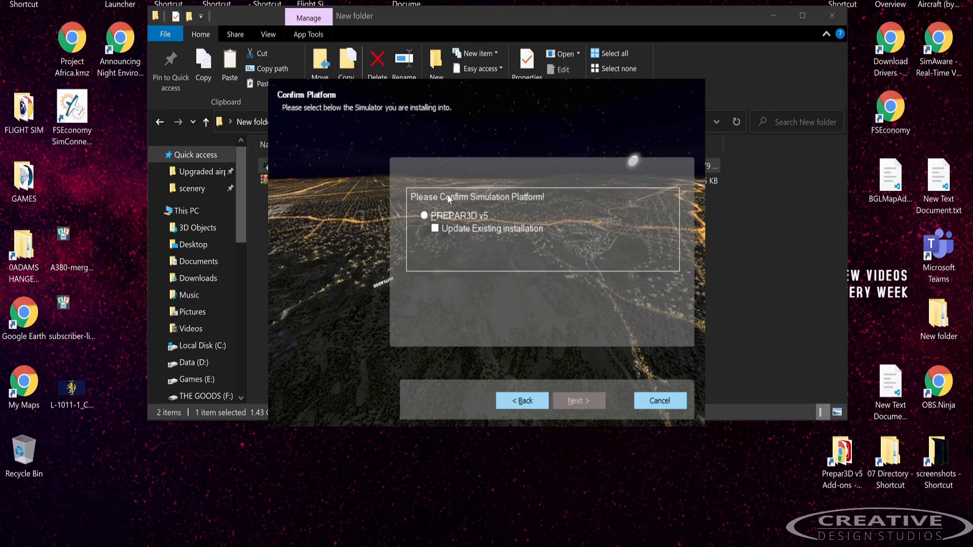
pyautogui.click(439, 218)
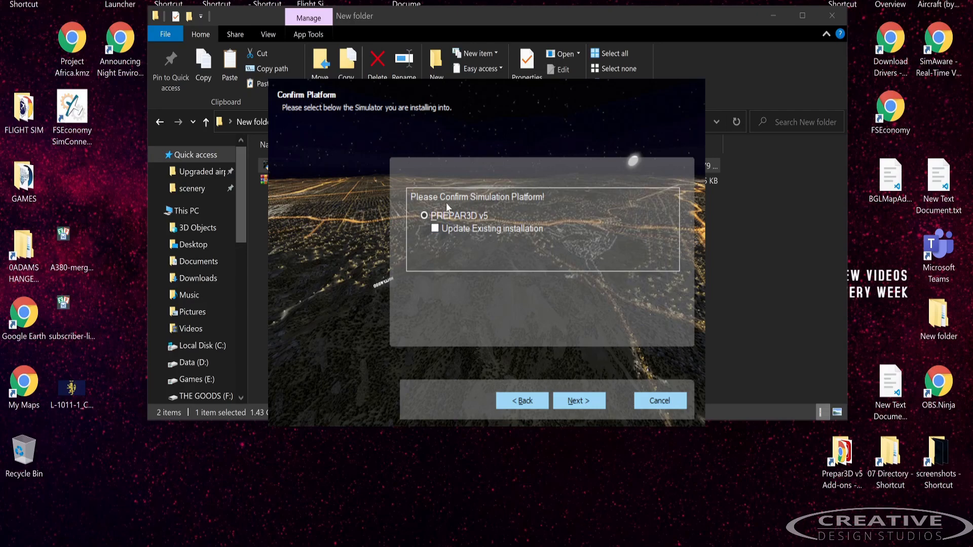
pyautogui.click(640, 402)
pyautogui.click(532, 308)
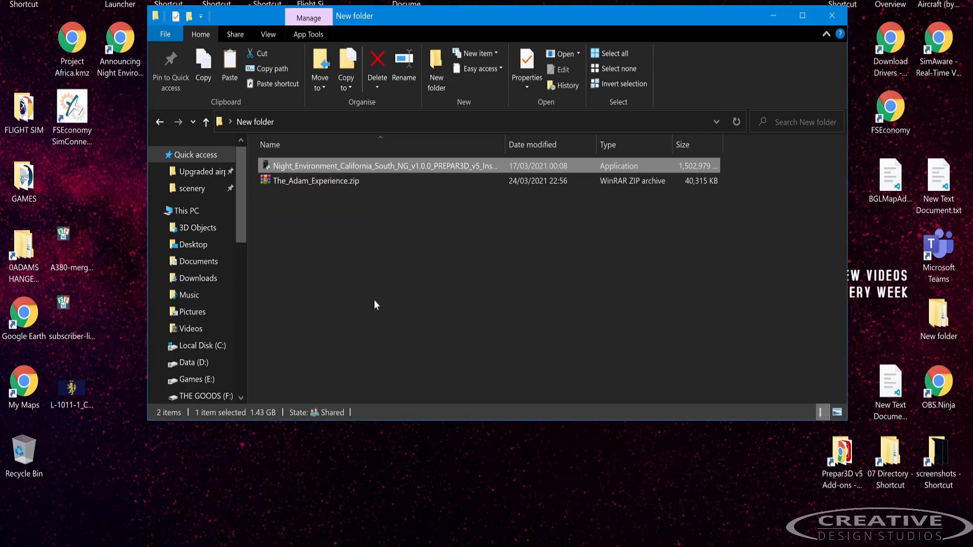
# Locate the CreativeDesignStudios folder inside ProgramData on Local Disk (C:)
pyautogui.click(203, 345)
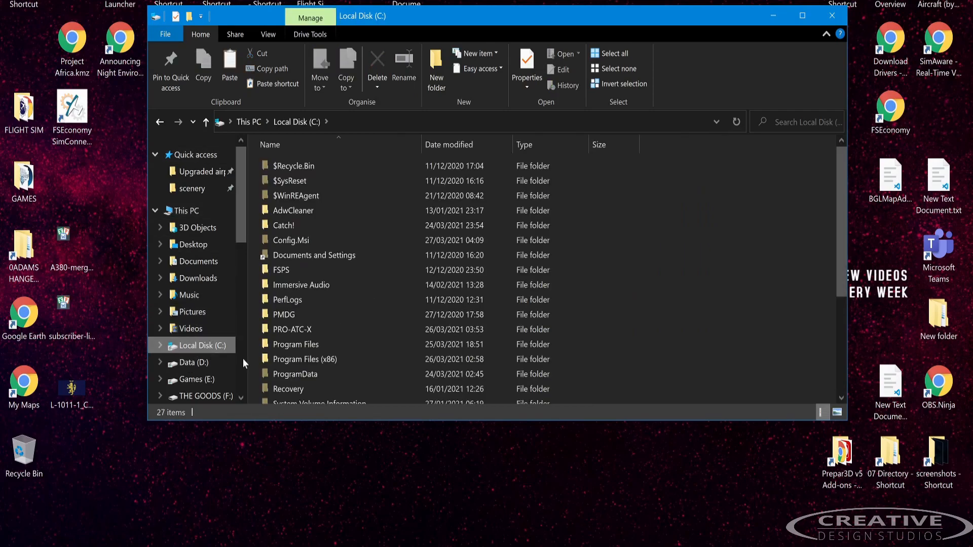
pyautogui.doubleClick(297, 374)
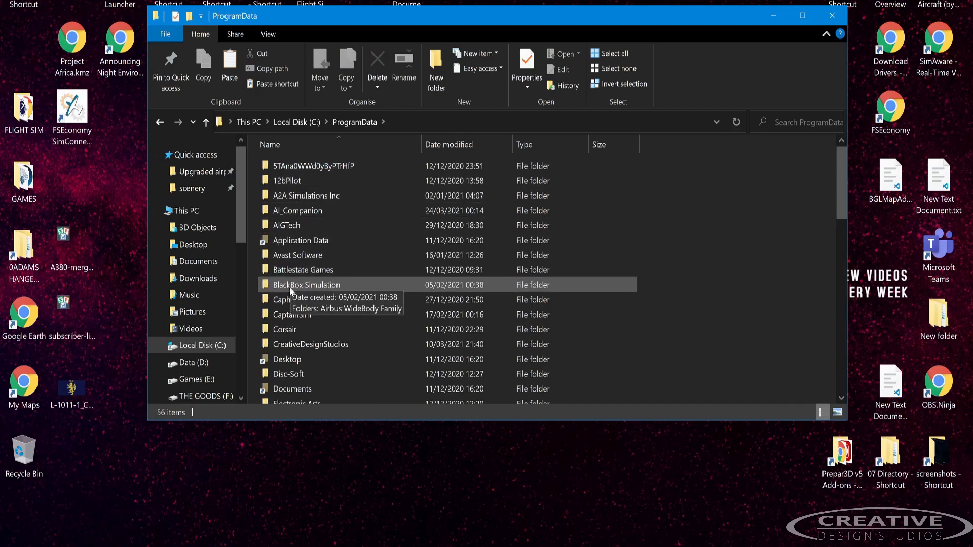
pyautogui.click(301, 348)
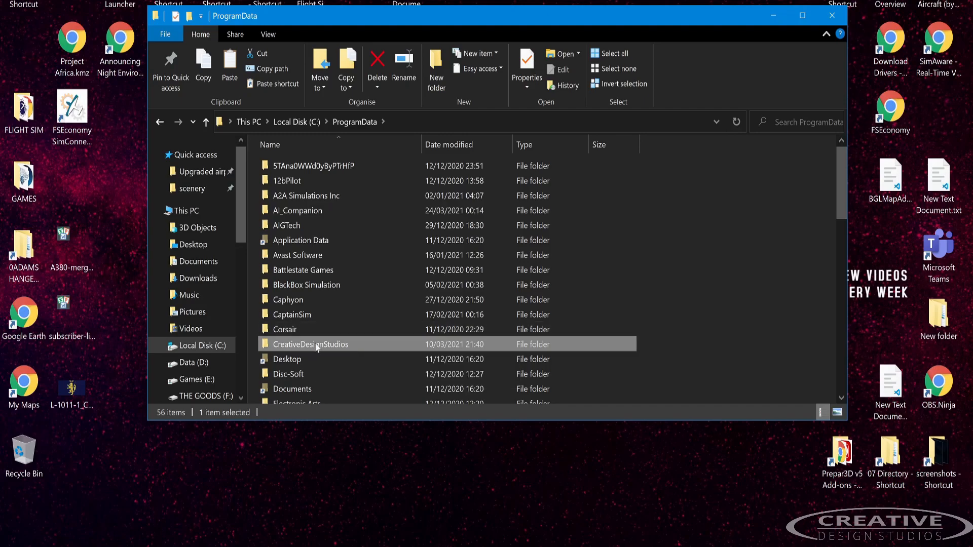
# Open the Creative Design Studios folder on the Games (E:) drive to view the installed scenery folders
pyautogui.click(256, 115)
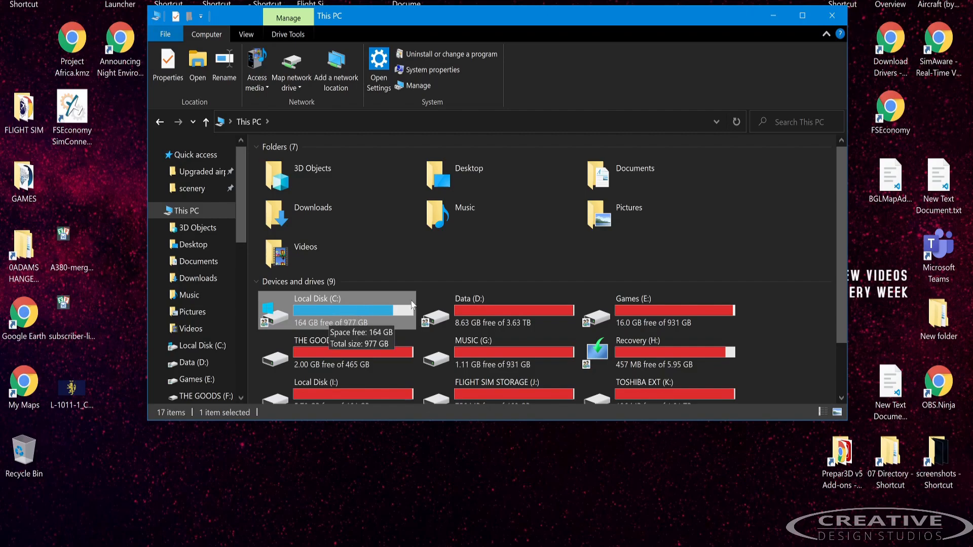
pyautogui.doubleClick(650, 303)
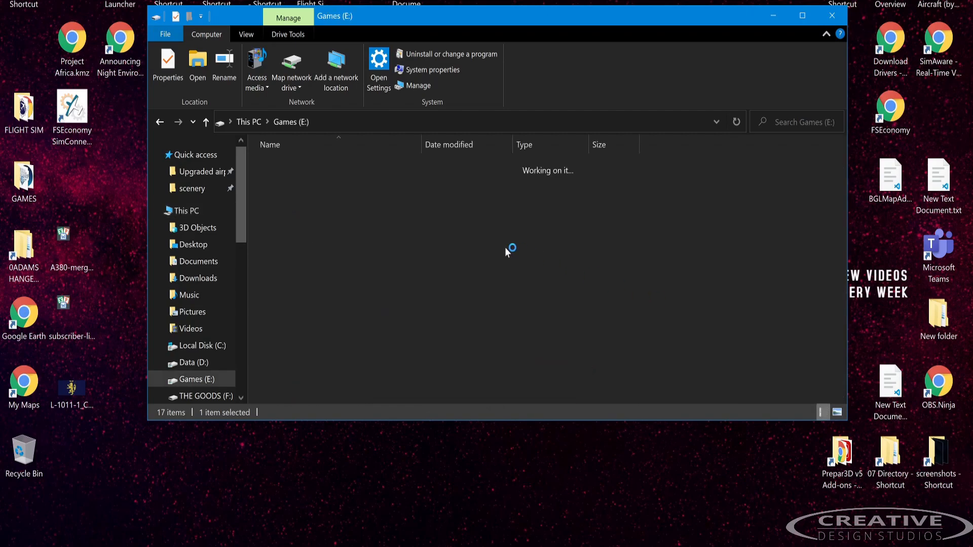
pyautogui.doubleClick(305, 225)
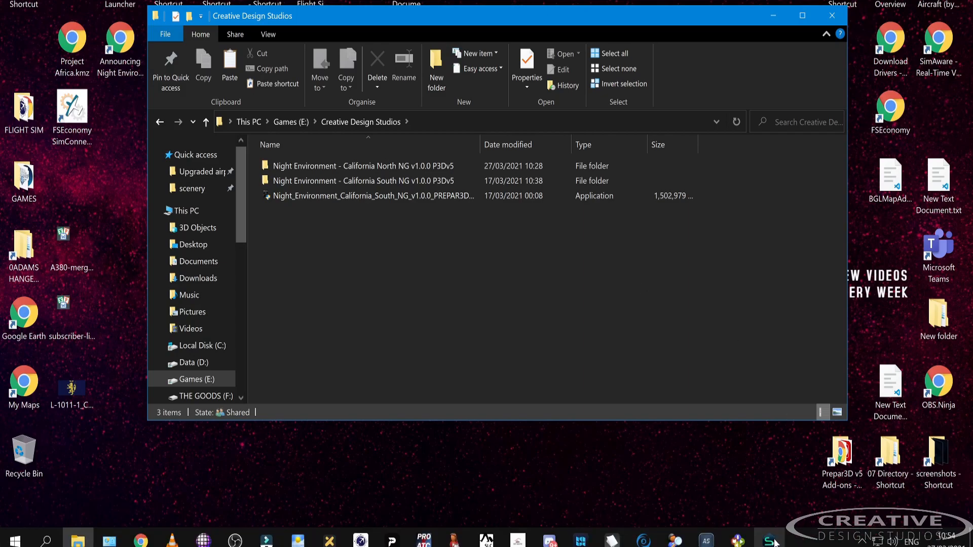
# Check the real-time protection setting under Virus & threat protection in Windows Security and close all open windows
pyautogui.rightClick(797, 543)
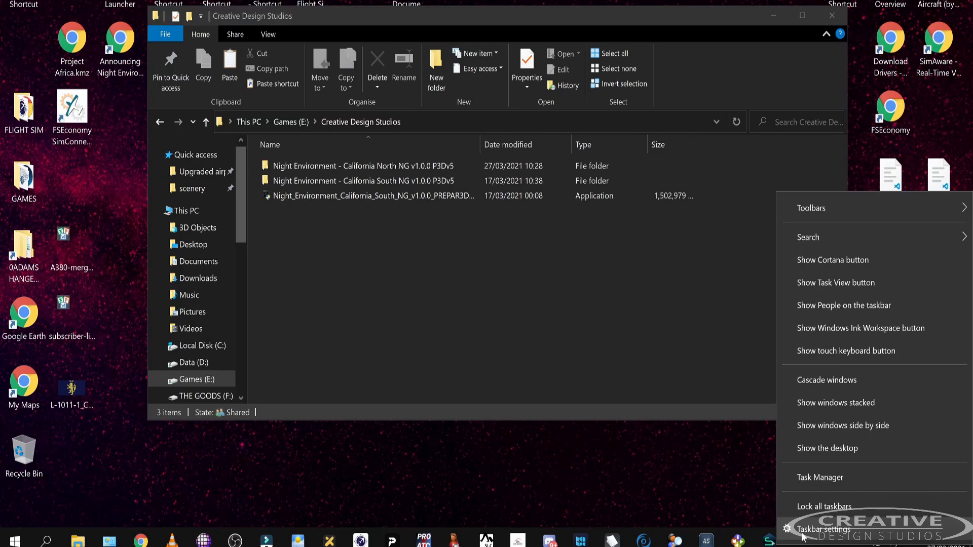
pyautogui.click(806, 527)
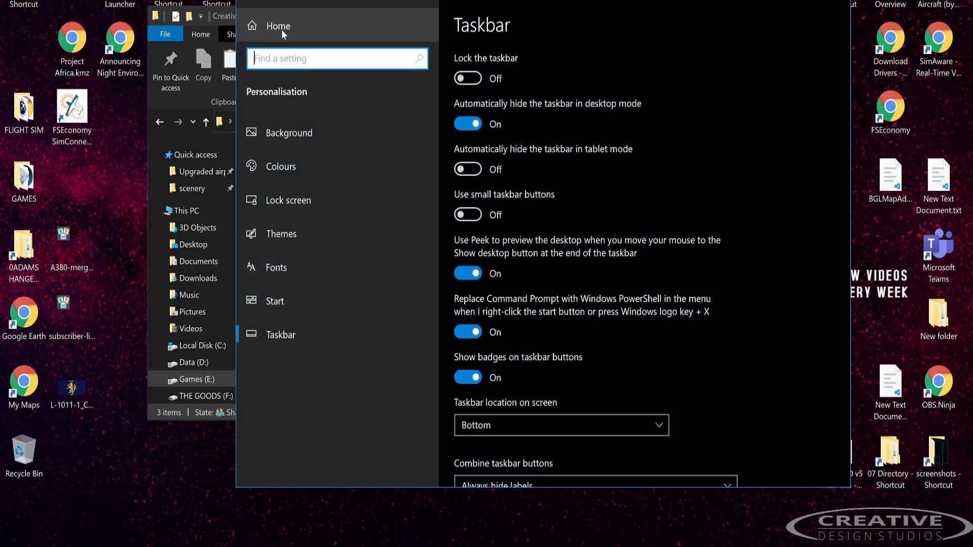
pyautogui.click(281, 29)
pyautogui.click(378, 431)
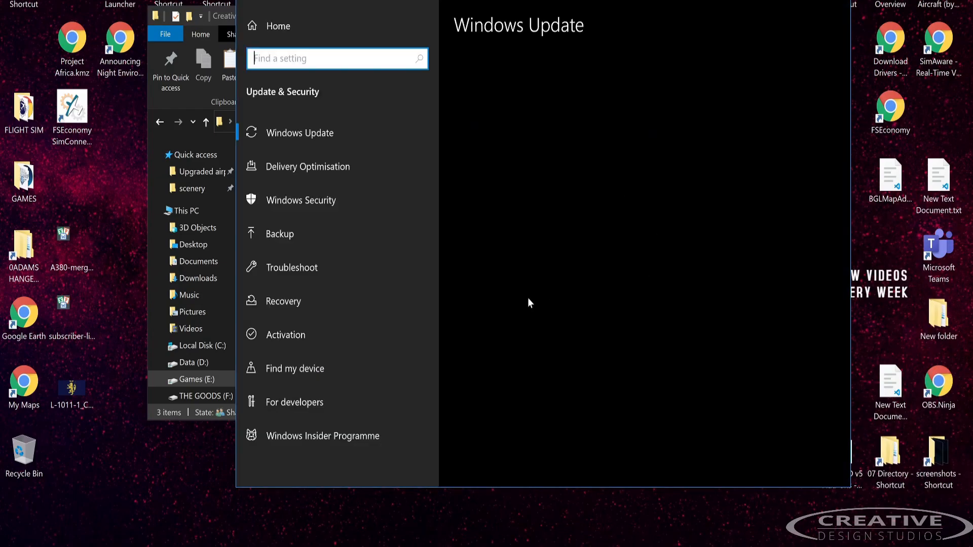
pyautogui.click(289, 202)
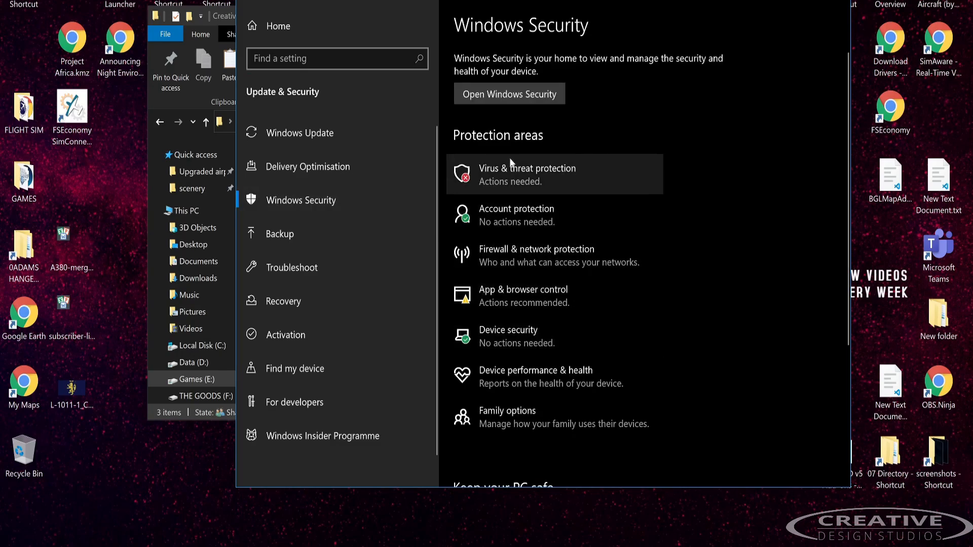
pyautogui.click(512, 170)
pyautogui.click(486, 494)
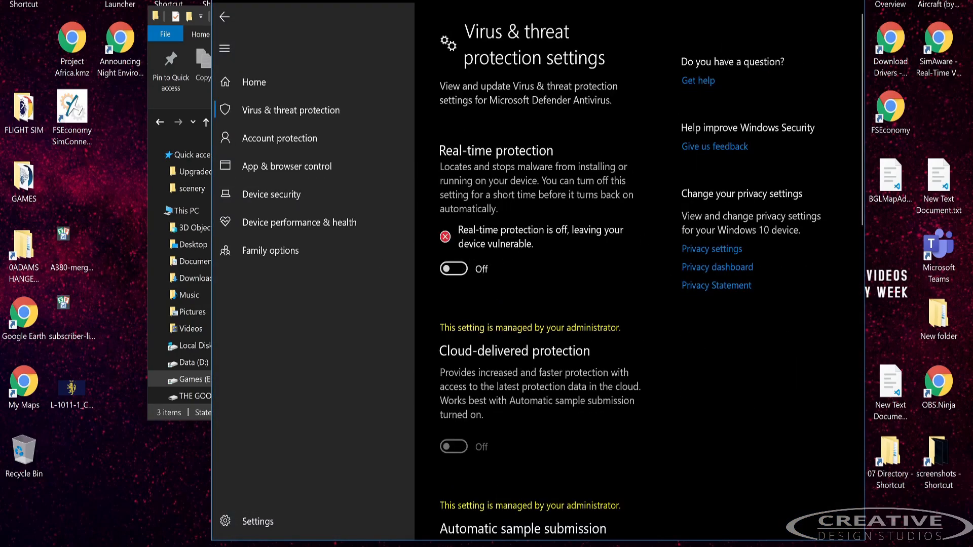
pyautogui.click(854, 4)
pyautogui.click(835, 1)
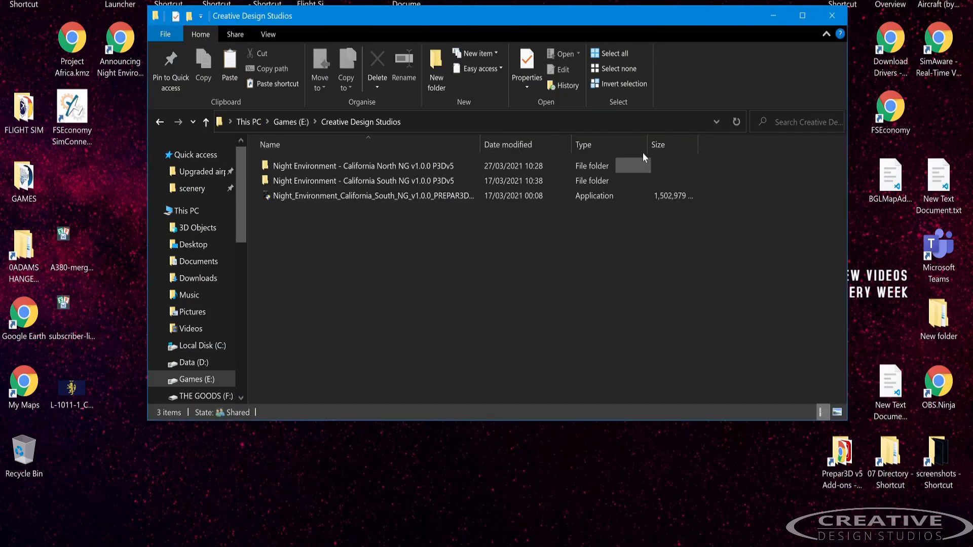
pyautogui.click(832, 16)
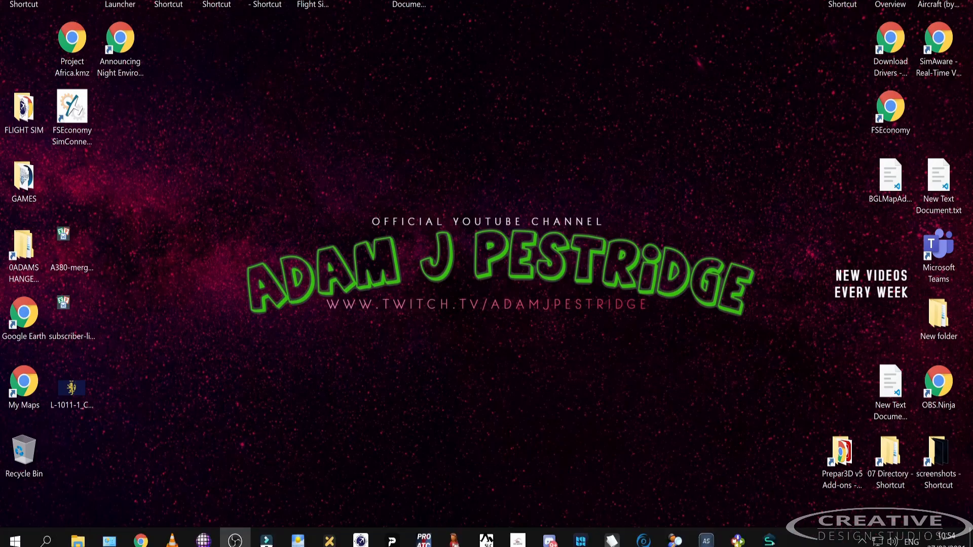
# Launch the Night Environment Lighting System Configuration Manager and select the region California South NG v1.0.0
pyautogui.click(16, 540)
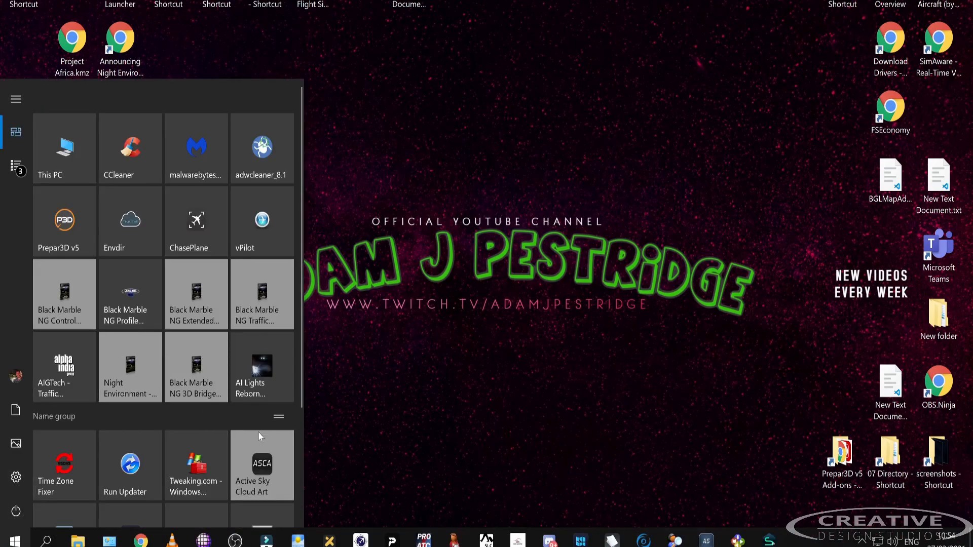
pyautogui.click(131, 370)
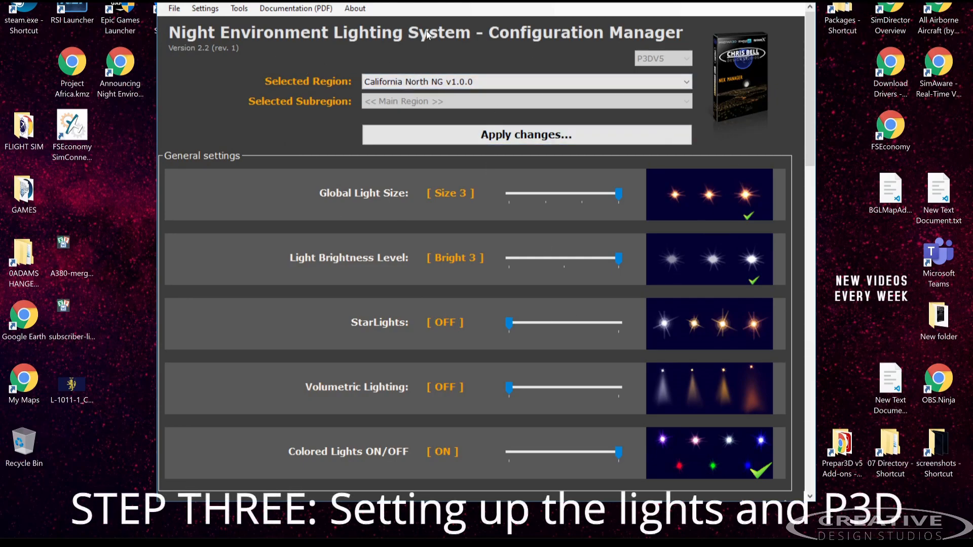
pyautogui.click(443, 82)
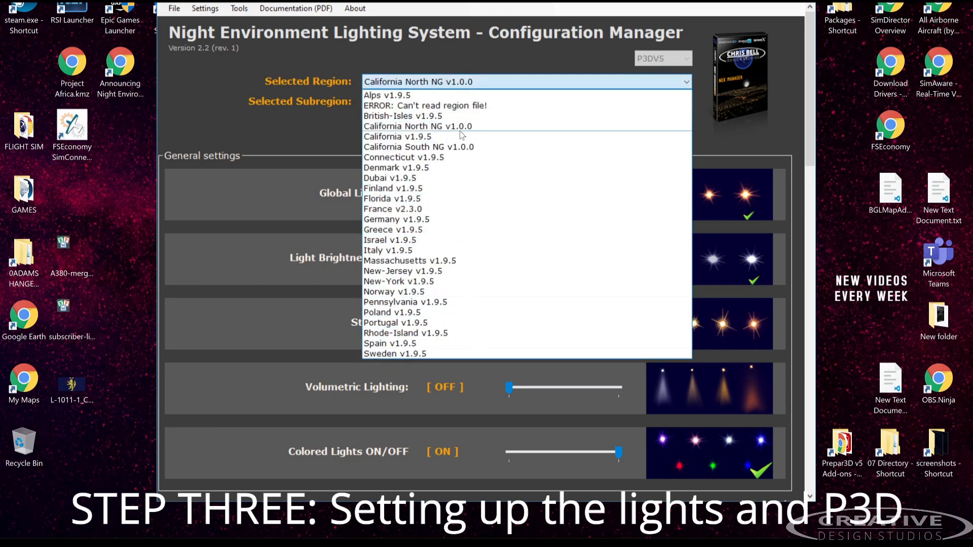
pyautogui.click(424, 129)
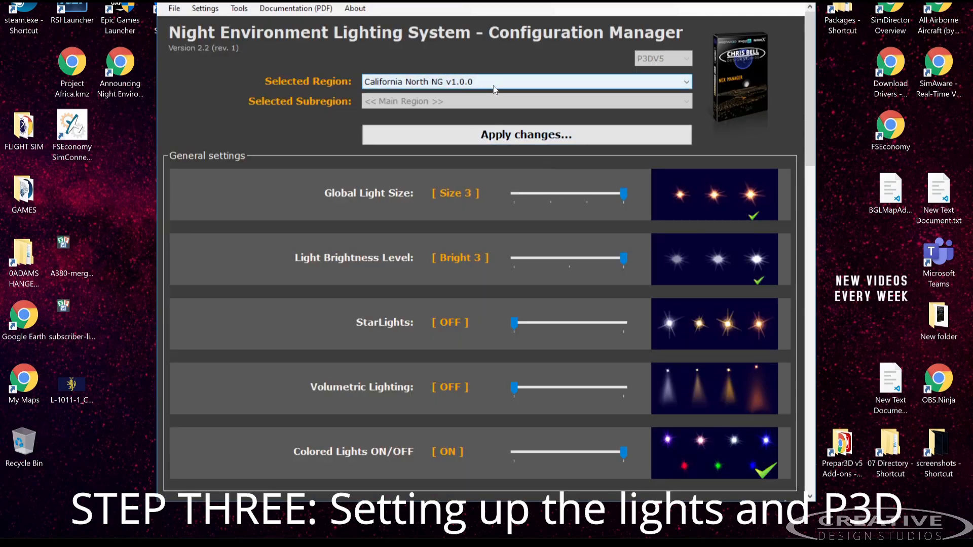
pyautogui.click(494, 90)
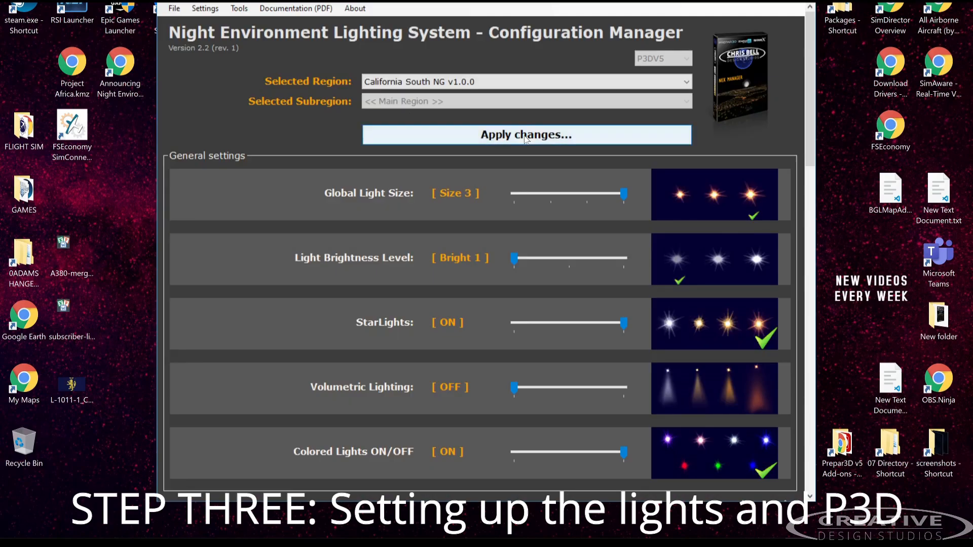
# Reset the California South NG region to the High Preset
pyautogui.click(238, 9)
pyautogui.moveTo(244, 27)
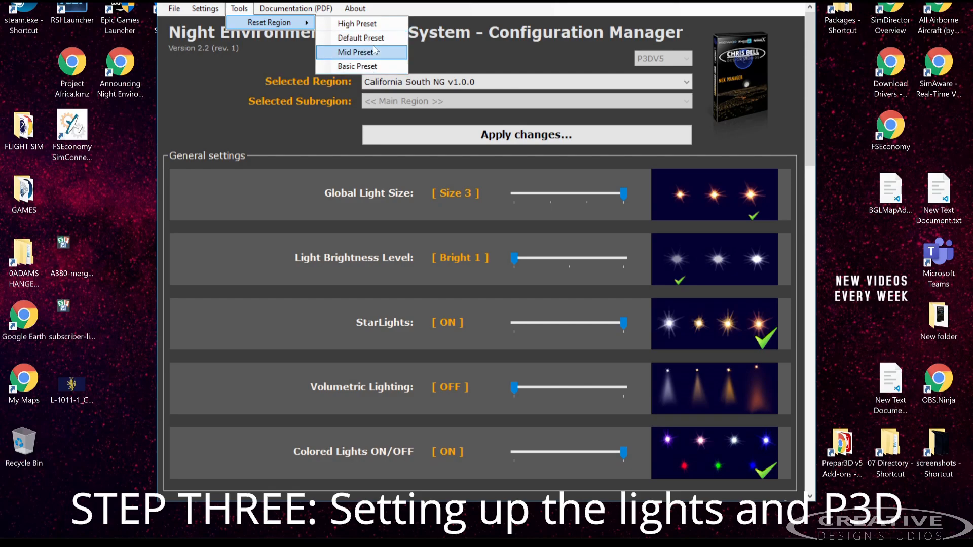
pyautogui.click(357, 24)
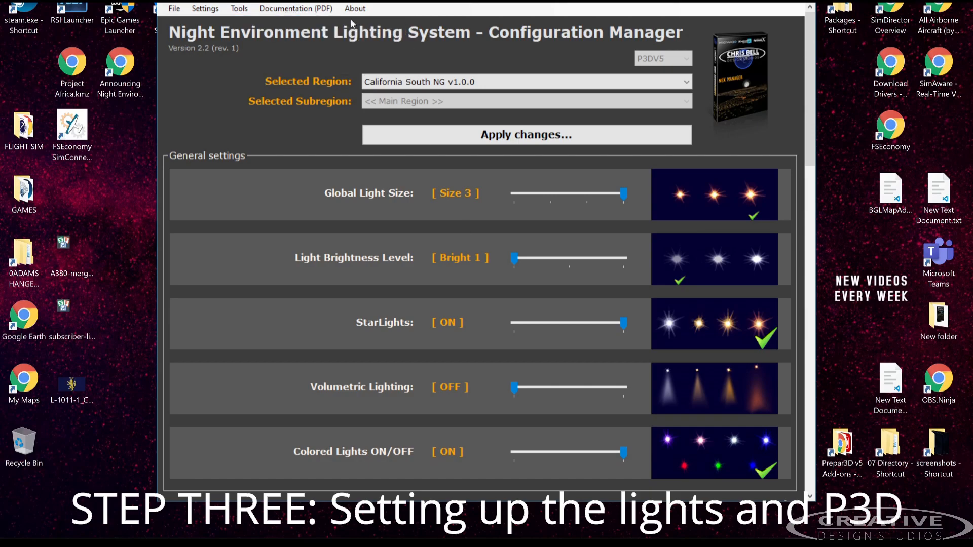
pyautogui.scroll(-3, 578, 315)
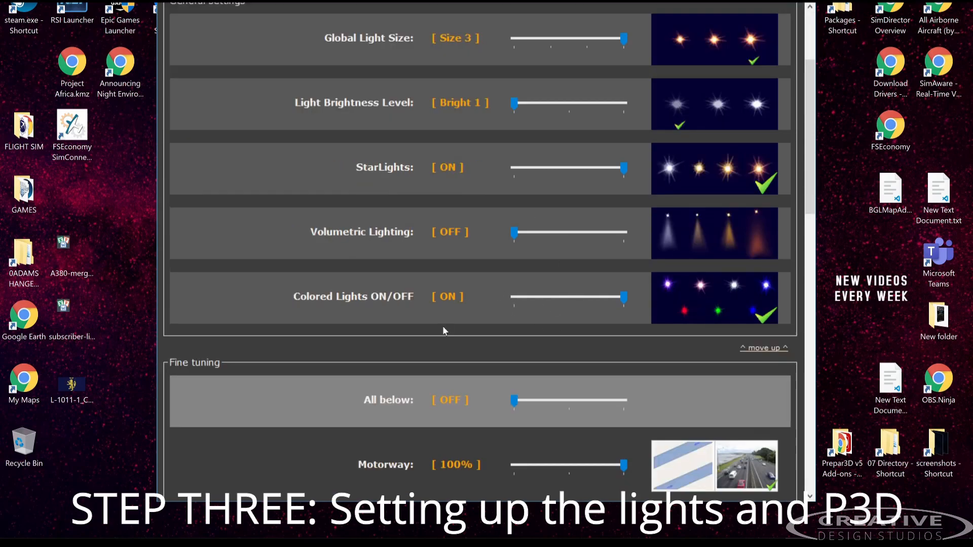
pyautogui.scroll(3, 443, 327)
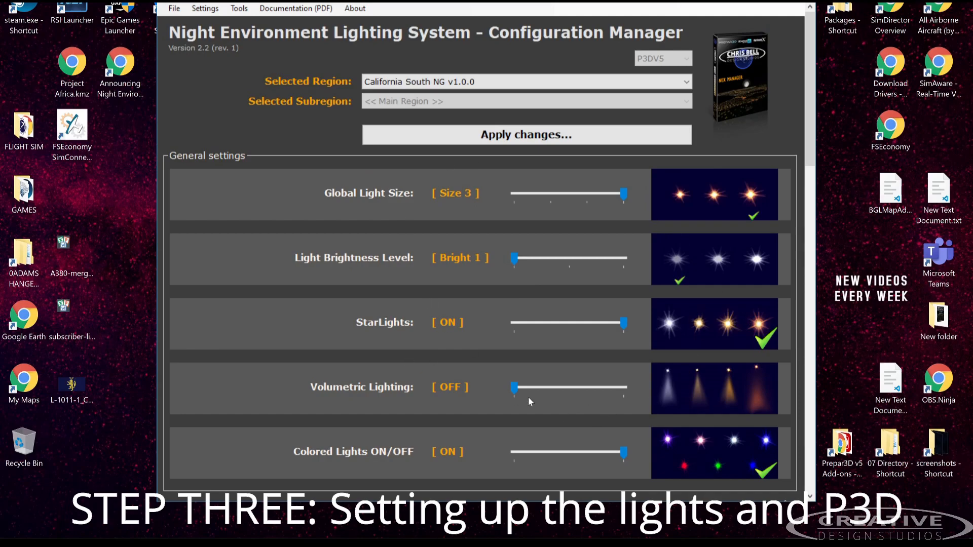
# Reset the California South NG region to the Default Preset and confirm the reset
pyautogui.click(236, 8)
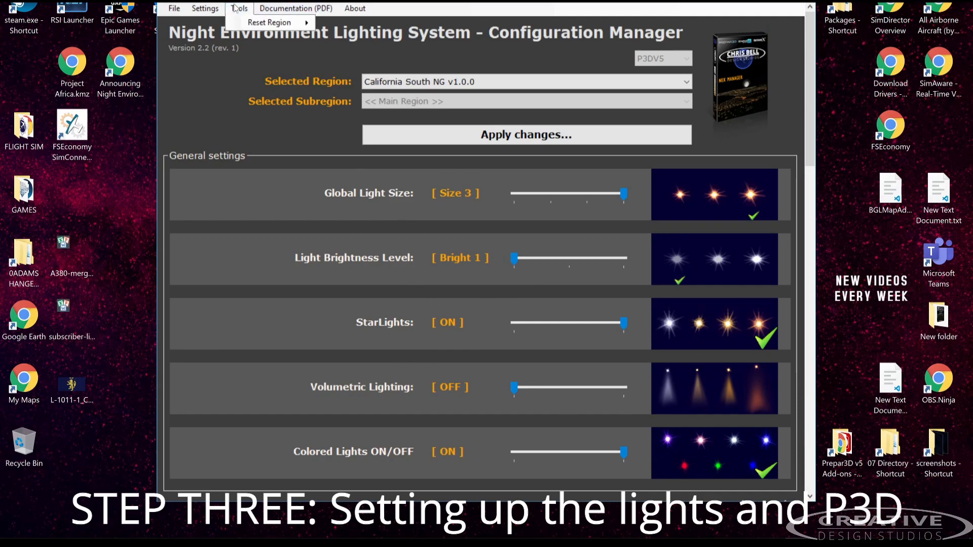
pyautogui.moveTo(297, 22)
pyautogui.click(367, 42)
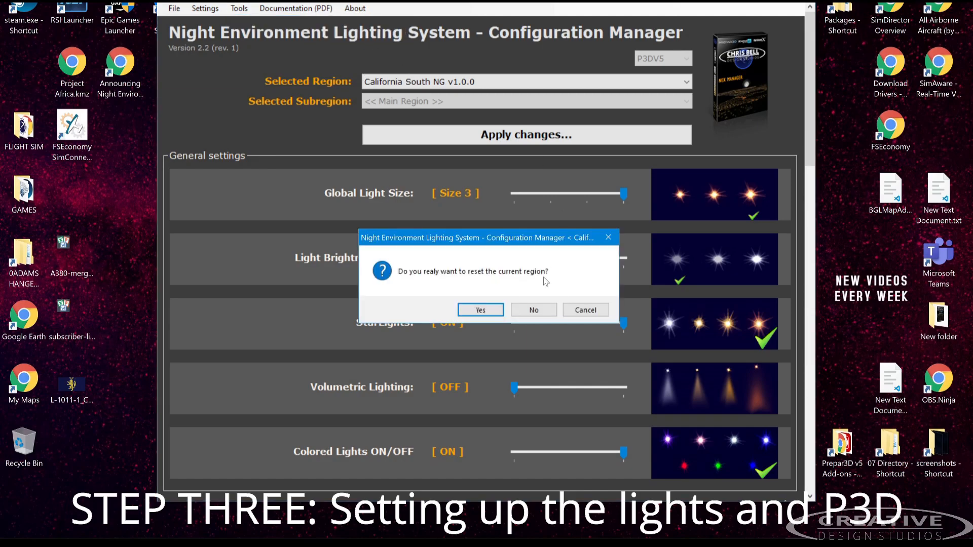
pyautogui.click(481, 310)
pyautogui.click(582, 310)
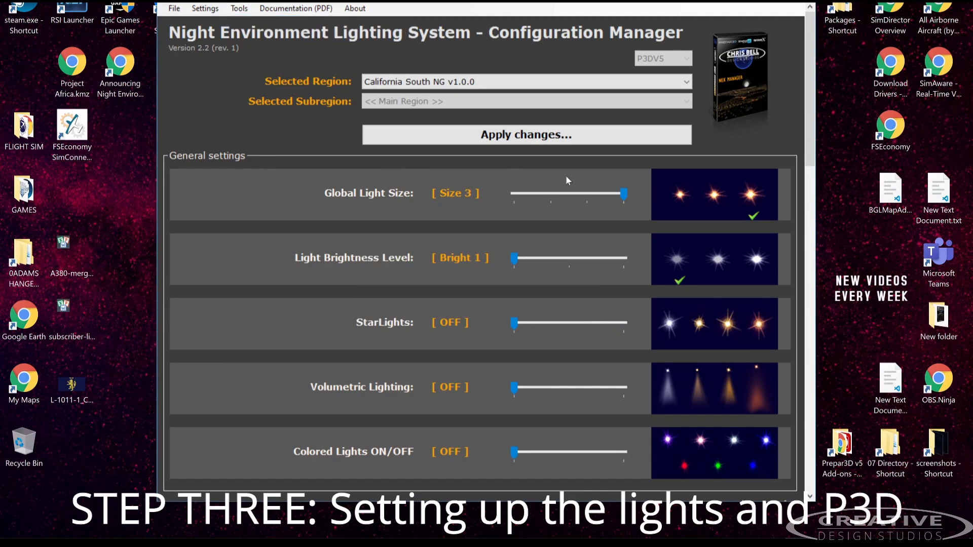
# Examine the general settings, the fine-tuning levels for each road type and the Night Texture Splash Map setting of the region
pyautogui.scroll(-5, 510, 224)
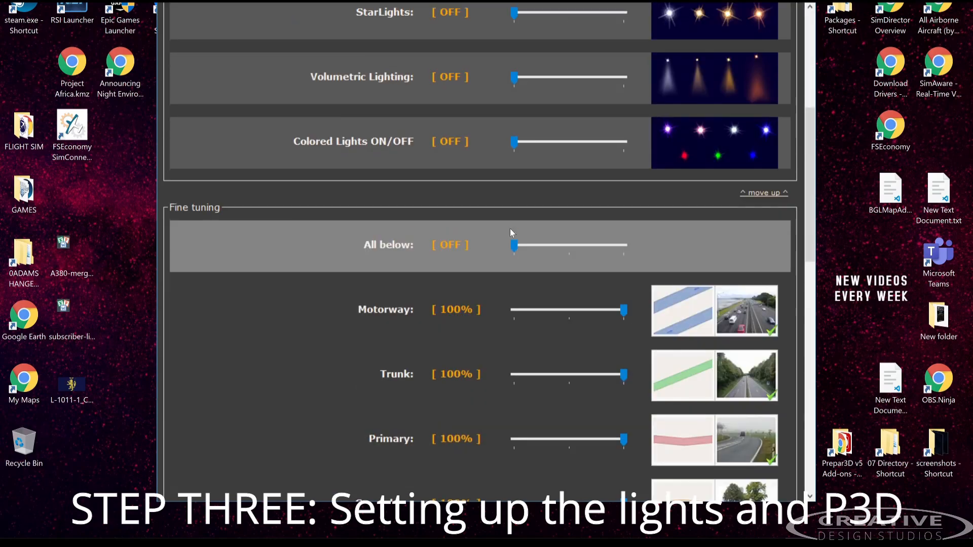
pyautogui.scroll(-5, 592, 331)
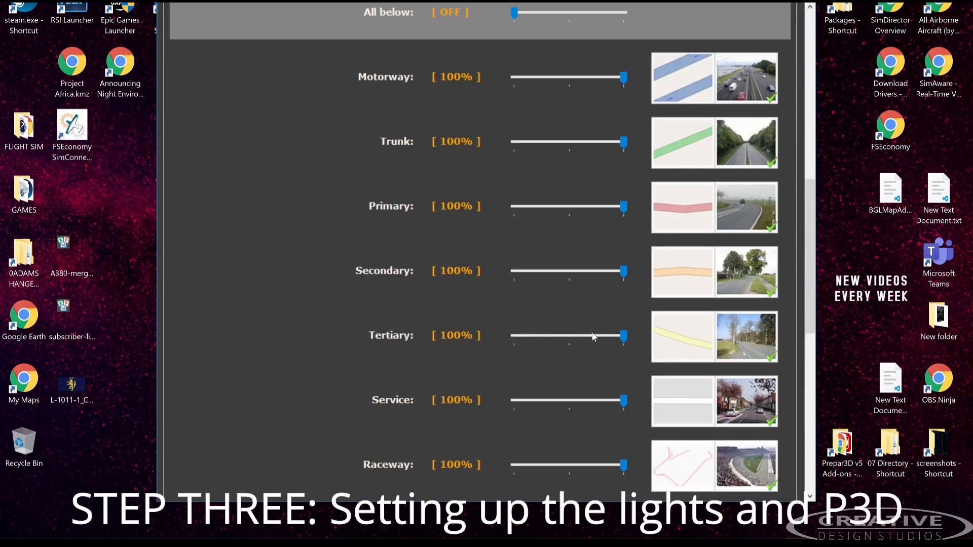
pyautogui.scroll(-3, 581, 454)
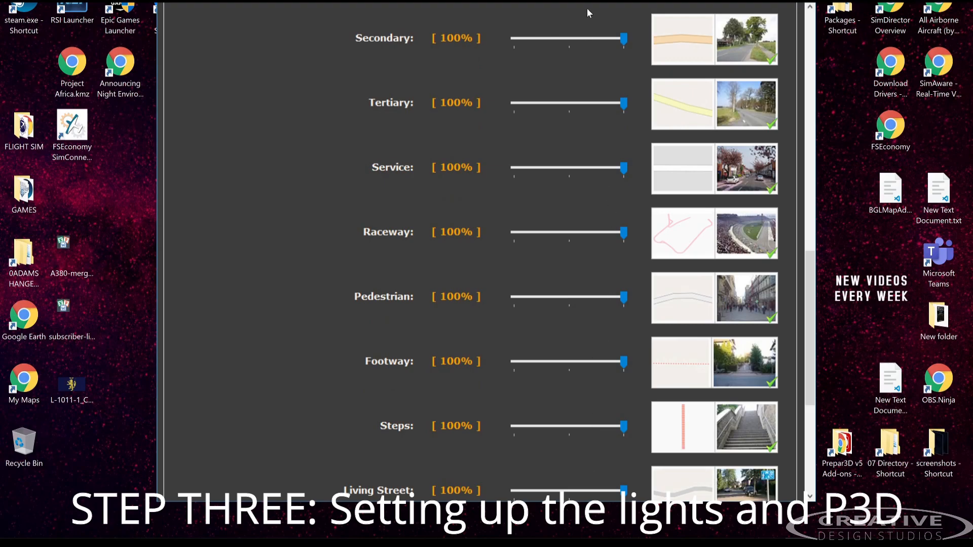
pyautogui.scroll(-5, 806, 443)
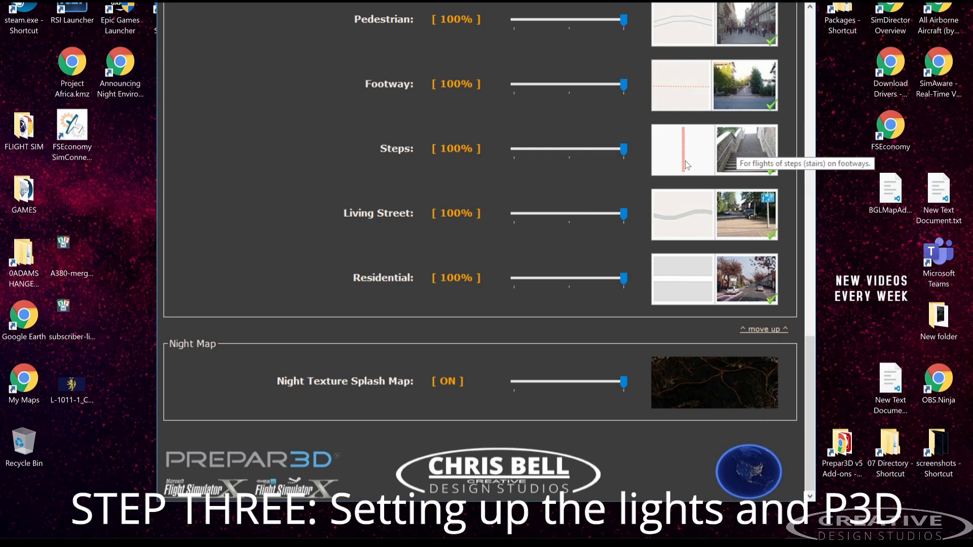
pyautogui.scroll(3, 702, 232)
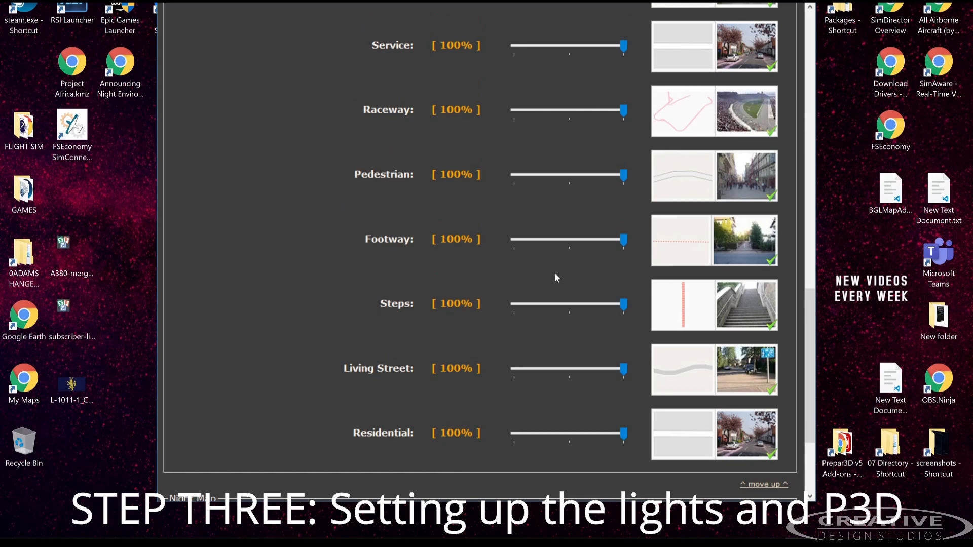
pyautogui.scroll(2, 557, 277)
pyautogui.scroll(7, 685, 234)
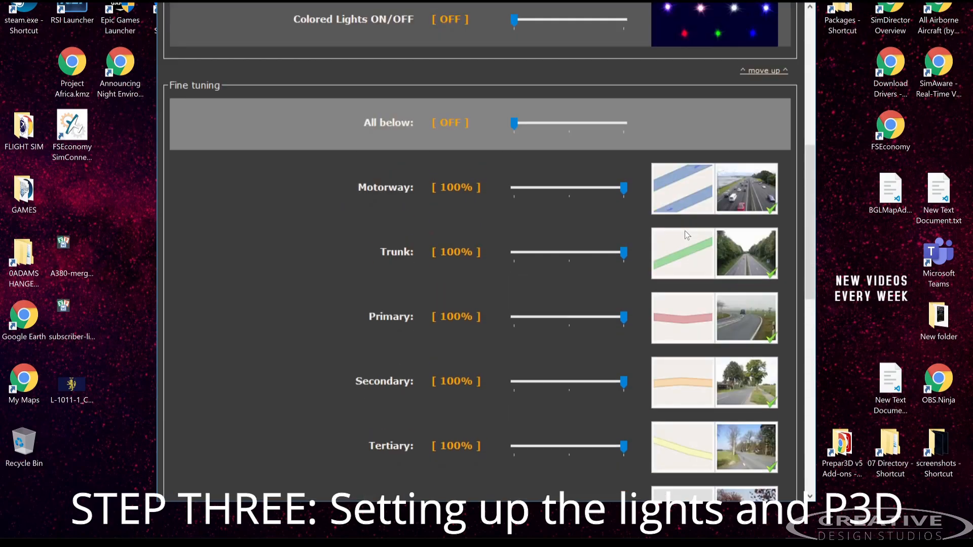
pyautogui.scroll(6, 685, 232)
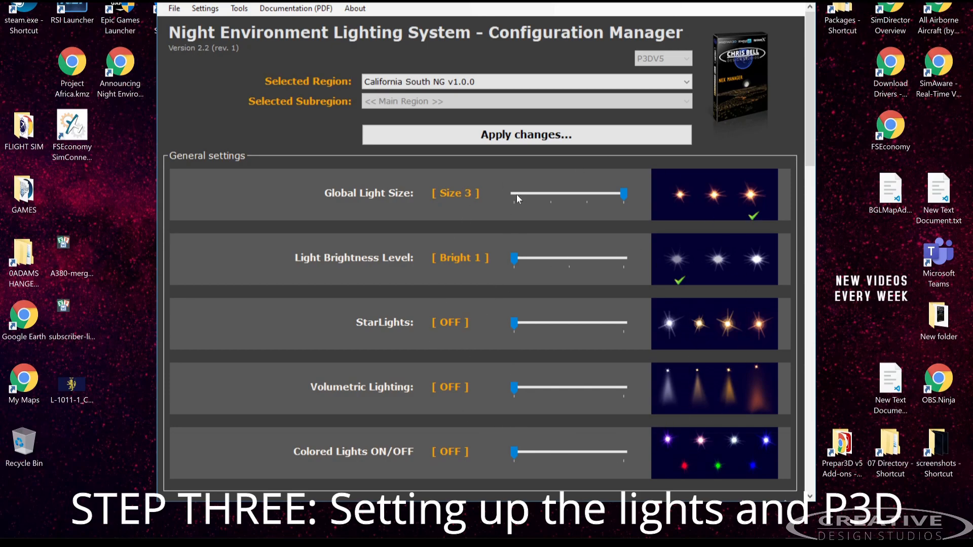
# Set the Light Brightness Level to Bright 3, apply the changes to the region and close the Configuration Manager
pyautogui.click(602, 263)
pyautogui.click(622, 262)
pyautogui.click(498, 143)
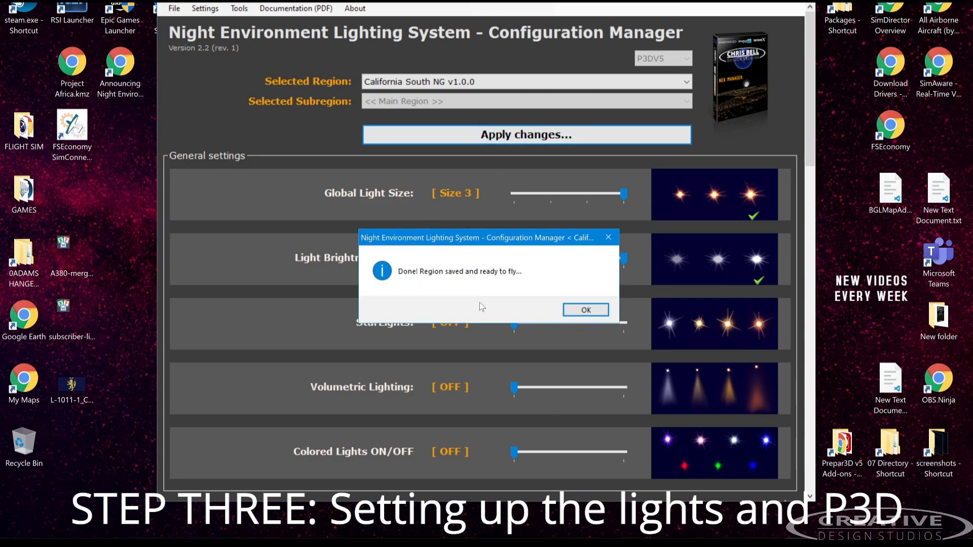
pyautogui.click(583, 310)
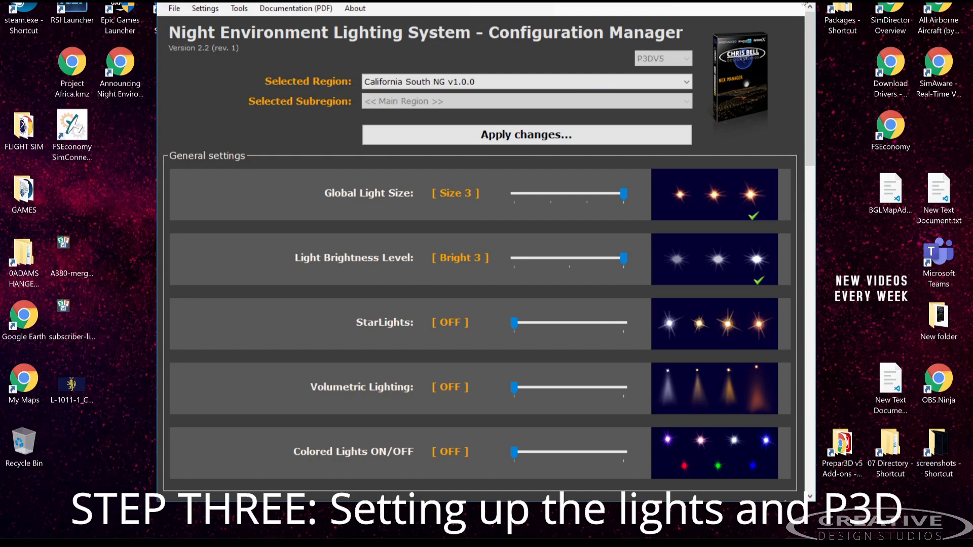
pyautogui.click(805, 4)
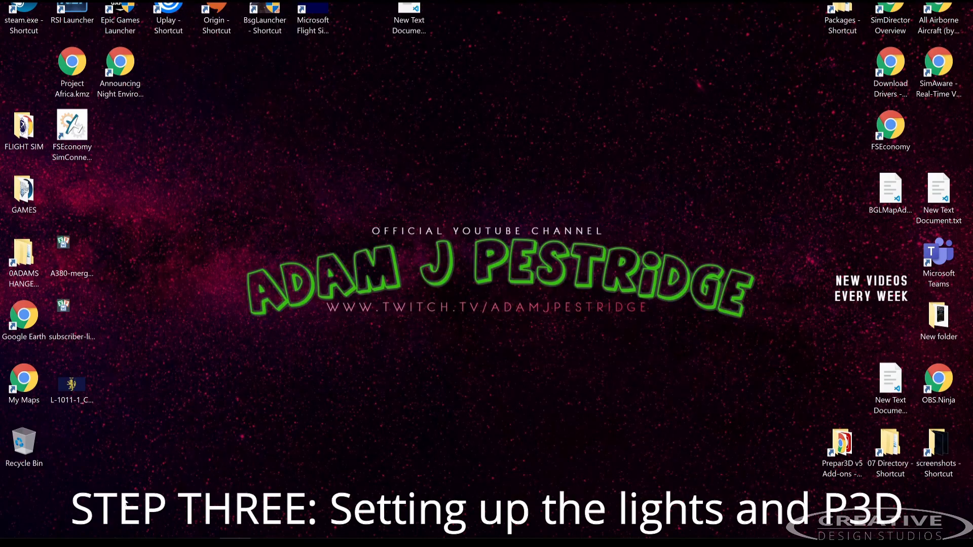
# Run Prepar3D v5 as administrator and open the Display settings in its options
pyautogui.click(15, 526)
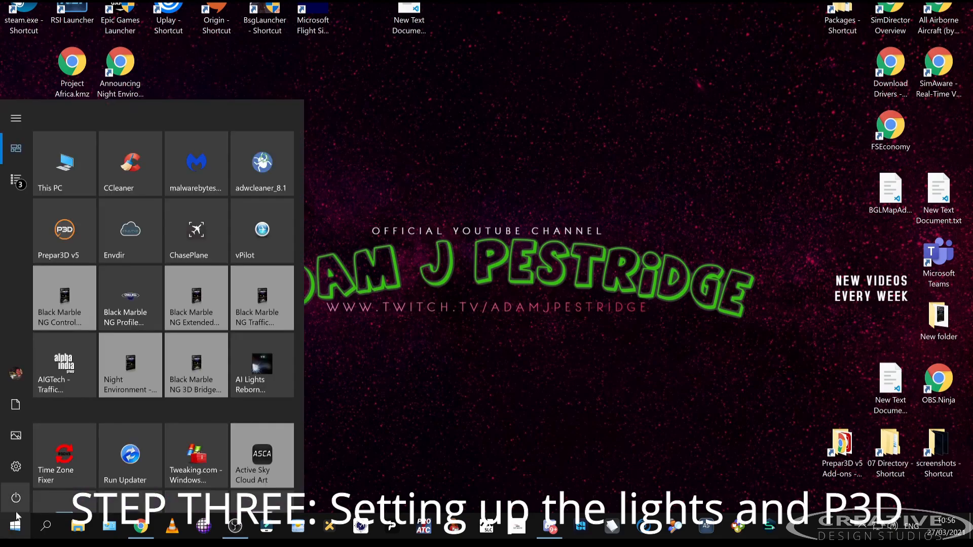
pyautogui.rightClick(54, 244)
pyautogui.moveTo(143, 285)
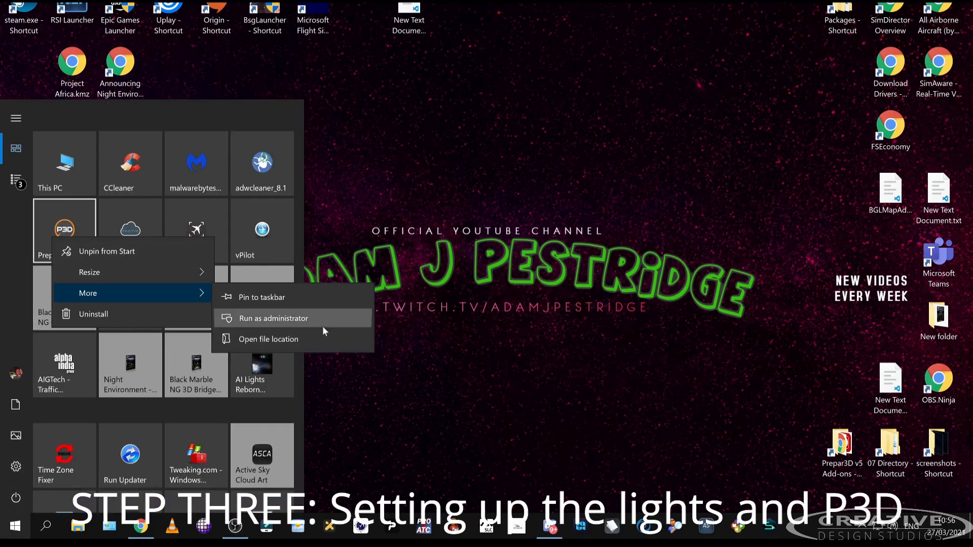
pyautogui.click(324, 323)
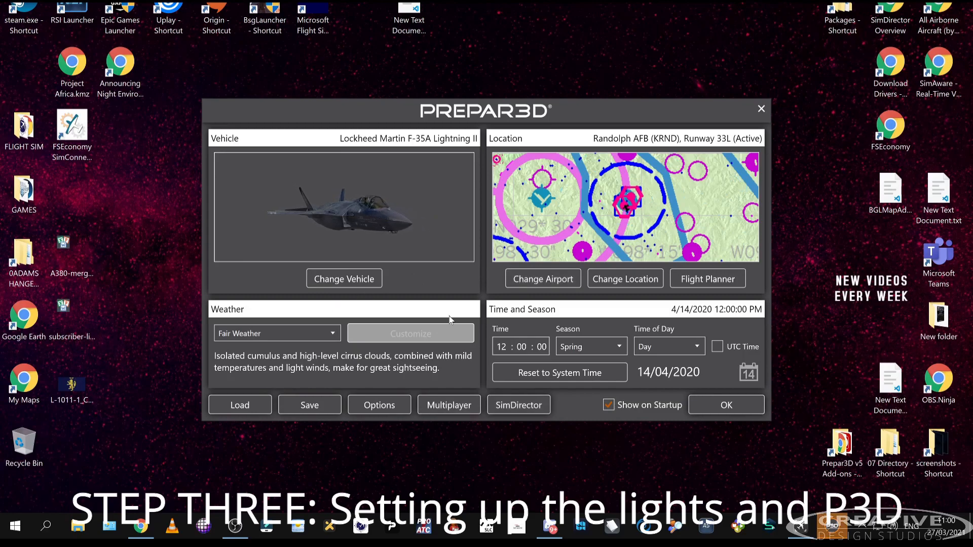
pyautogui.click(373, 404)
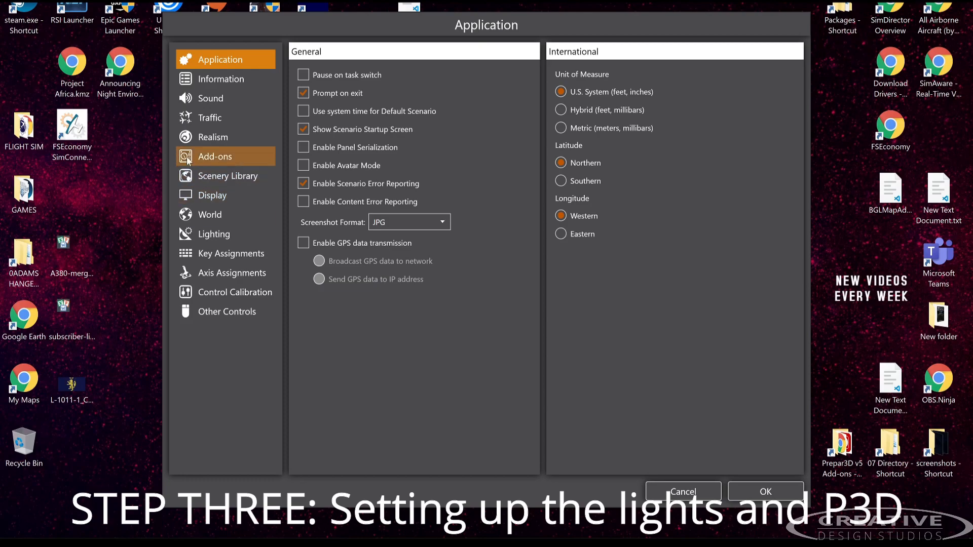
pyautogui.click(188, 196)
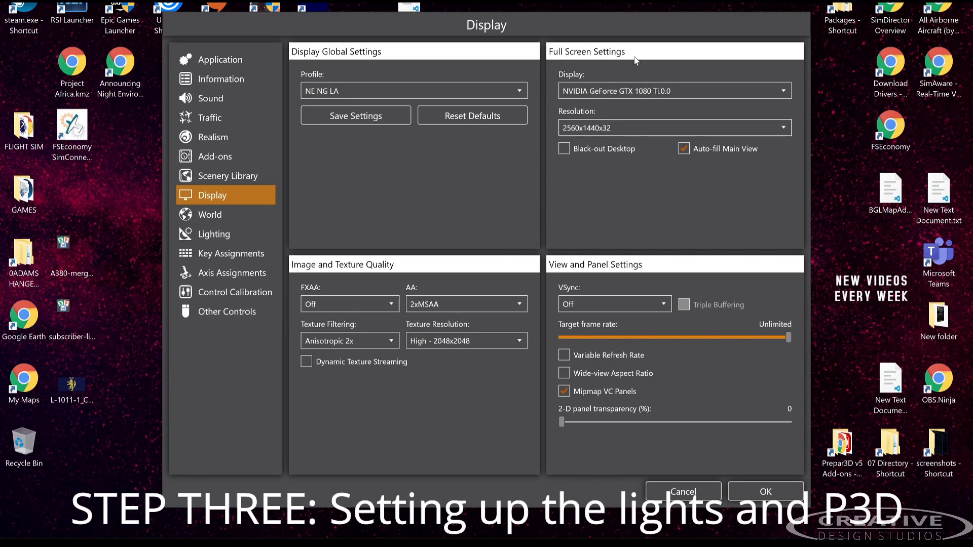
# Try the full-screen resolutions 4096x2160x32 and 3840x2160x32, and set the resolution back to 2560x1440x32
pyautogui.click(594, 122)
pyautogui.click(589, 315)
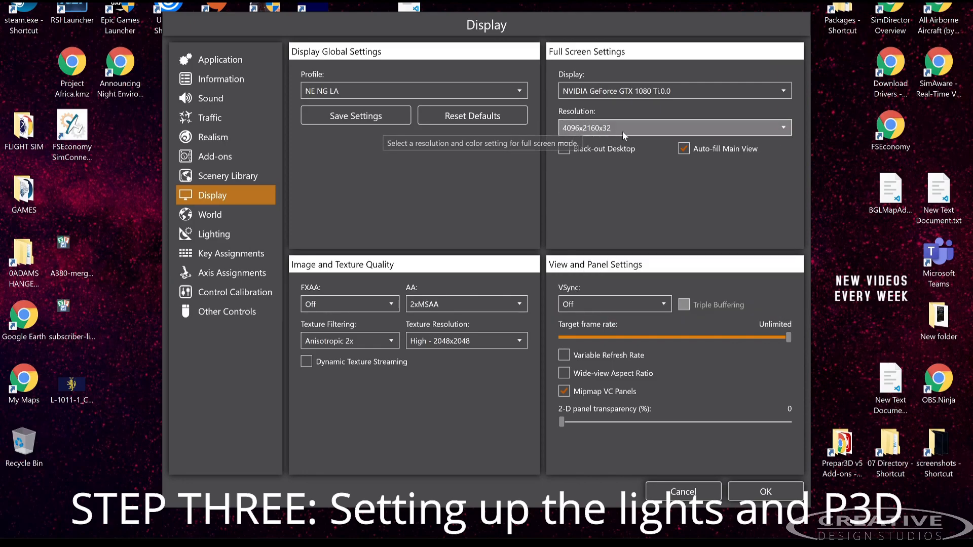
pyautogui.click(585, 132)
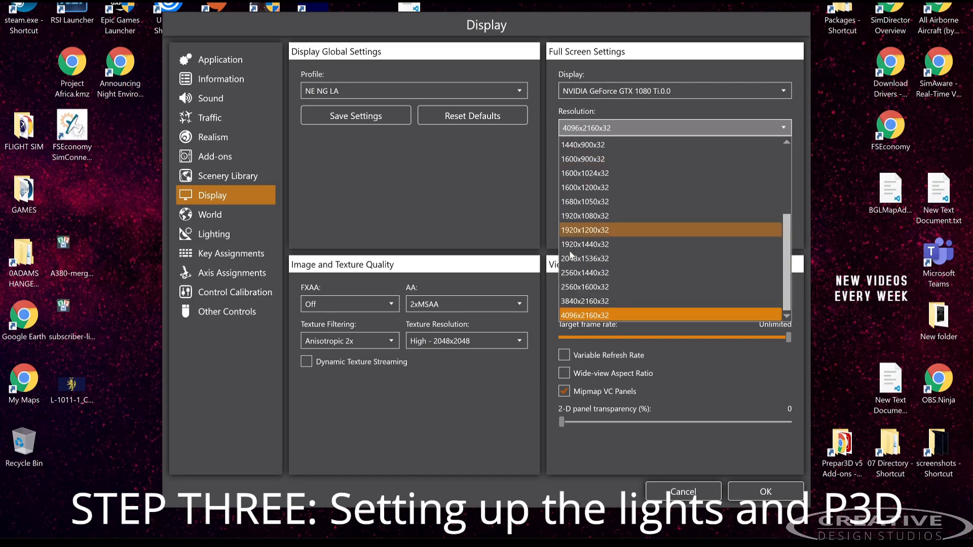
pyautogui.click(570, 302)
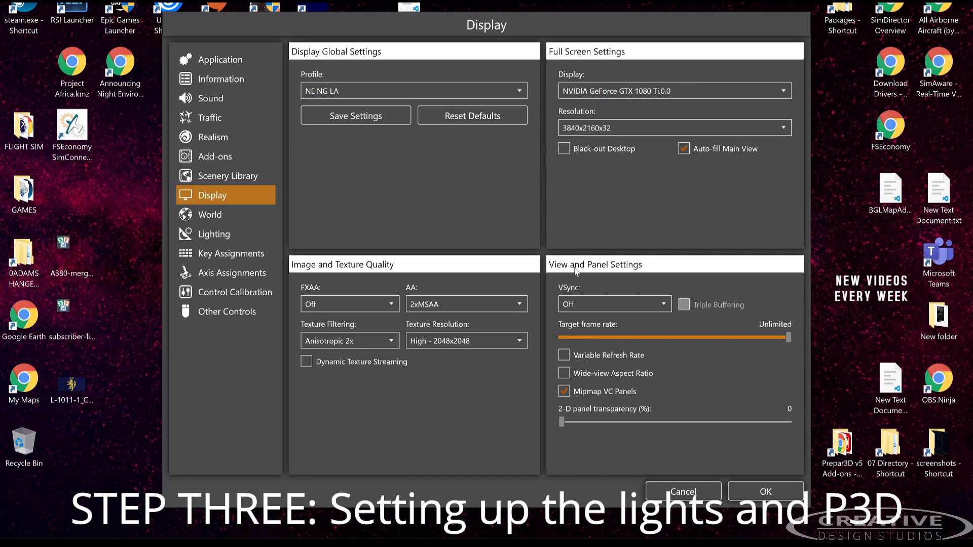
pyautogui.click(610, 127)
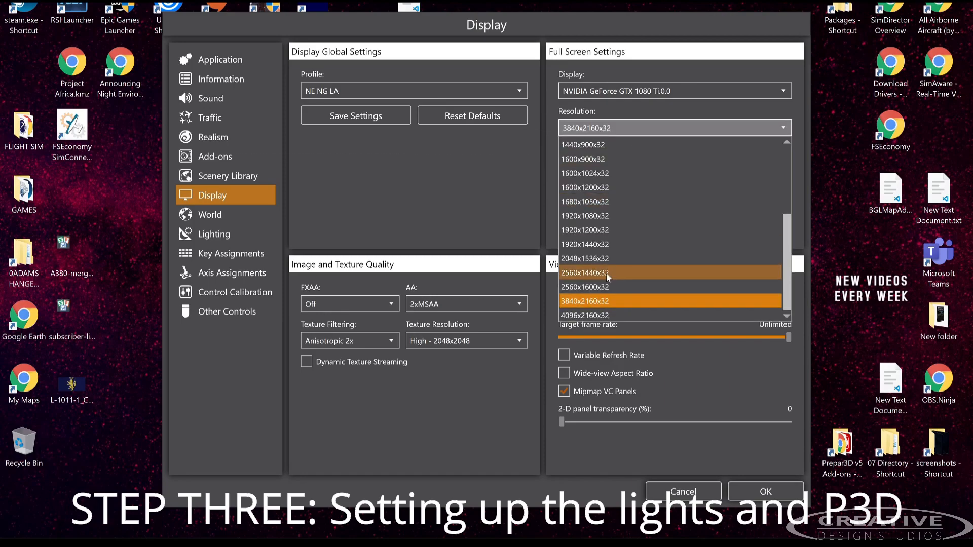
pyautogui.click(583, 274)
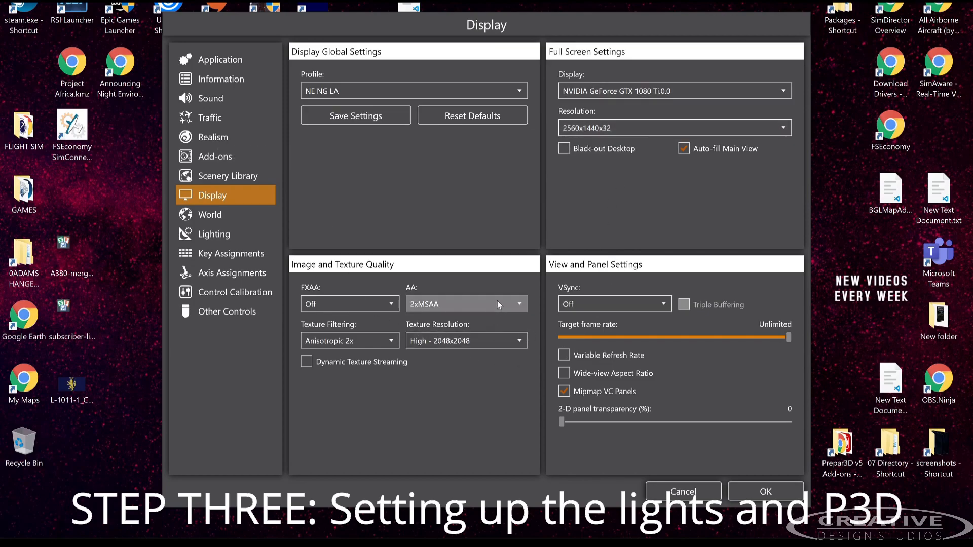
# Review the full-screen resolution choices against the texture resolution choices, keeping 2560x1440x32 and High - 2048x2048
pyautogui.click(597, 131)
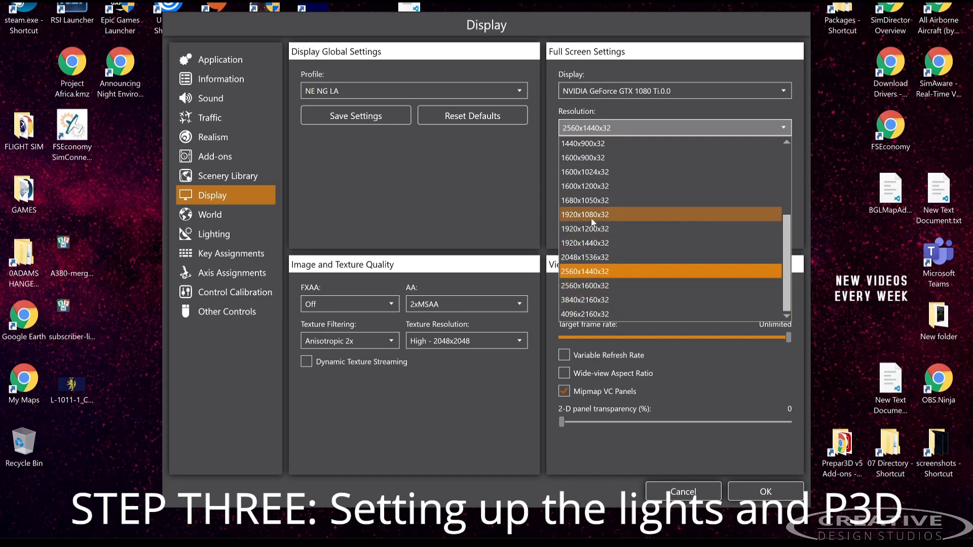
pyautogui.click(481, 213)
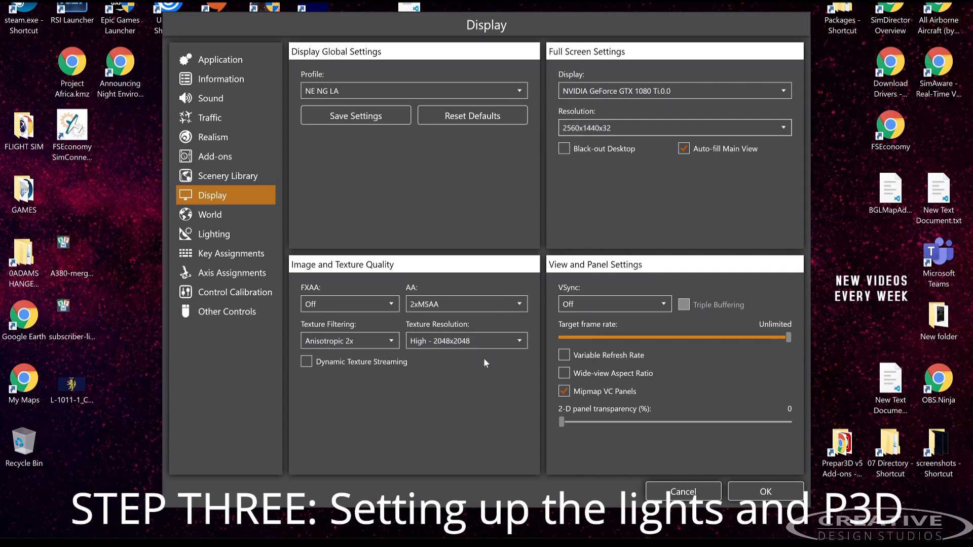
pyautogui.click(501, 337)
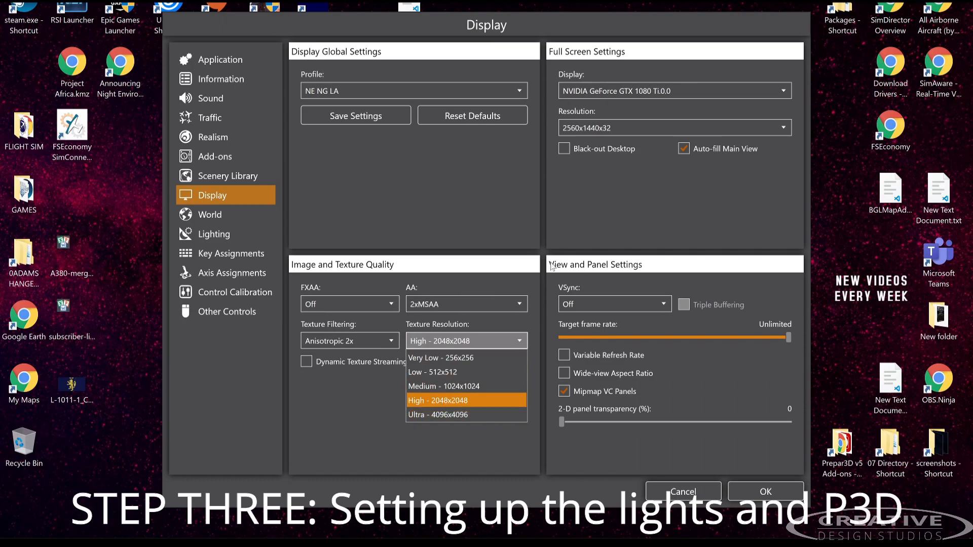
pyautogui.click(568, 128)
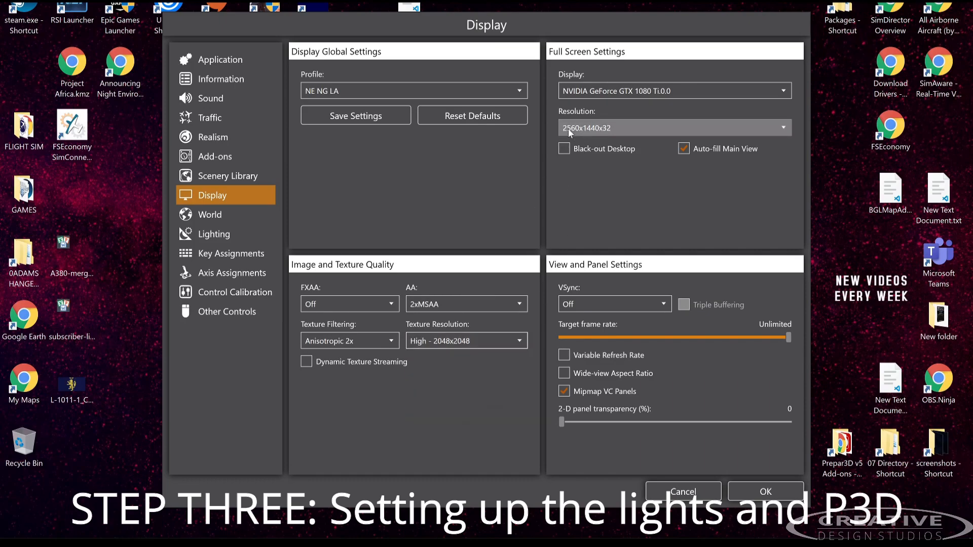
pyautogui.click(568, 128)
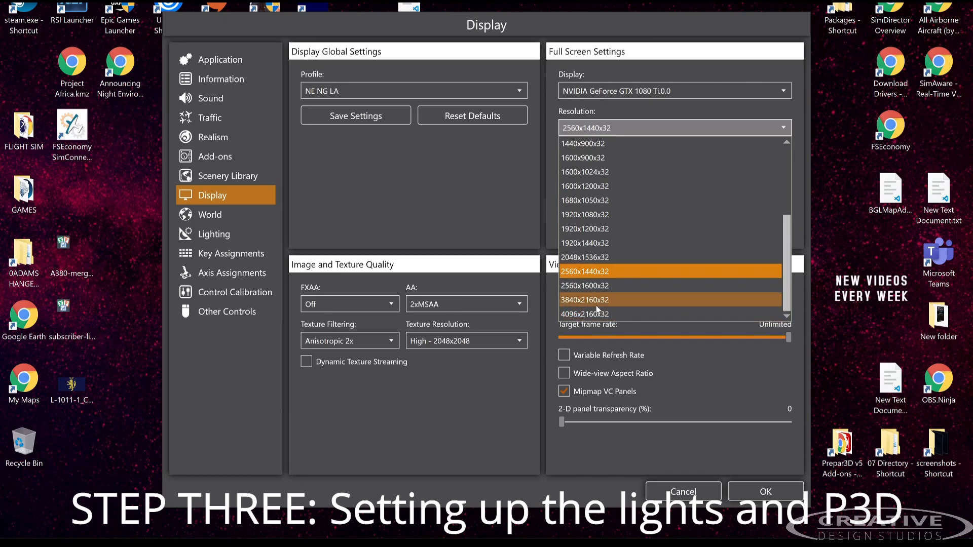
pyautogui.click(594, 273)
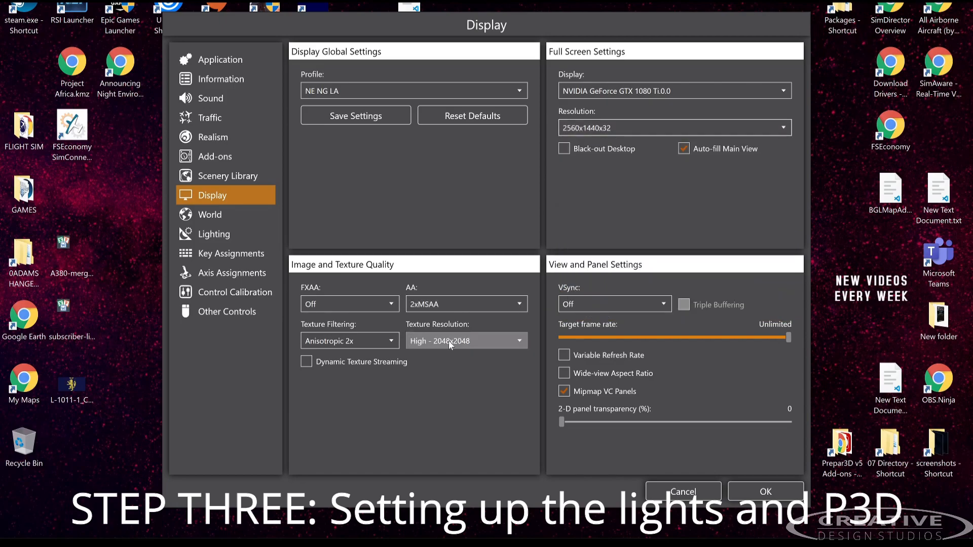
pyautogui.click(463, 342)
pyautogui.click(426, 344)
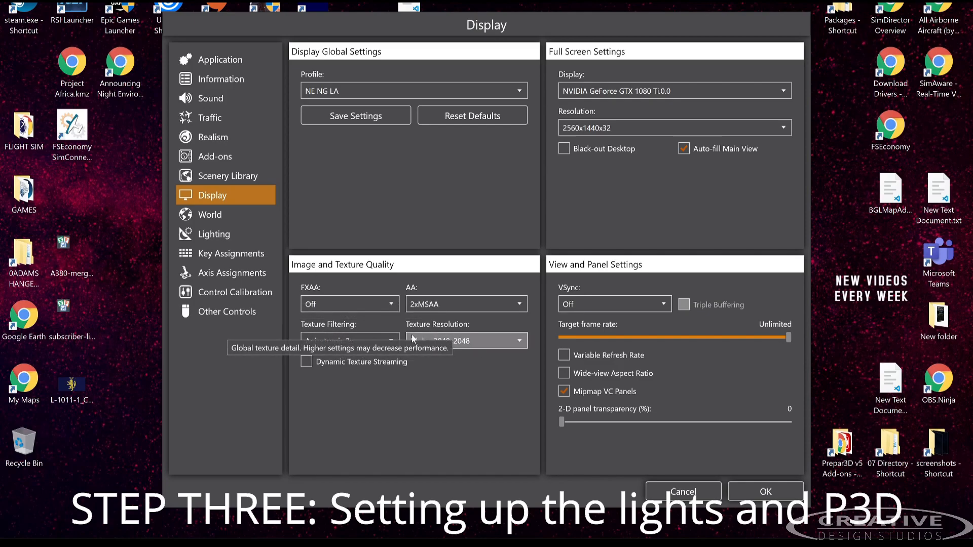
# Try Ultra - 4096x4096 texture resolution with Anisotropic 16x texture filtering and 8xSSAA anti-aliasing
pyautogui.click(457, 347)
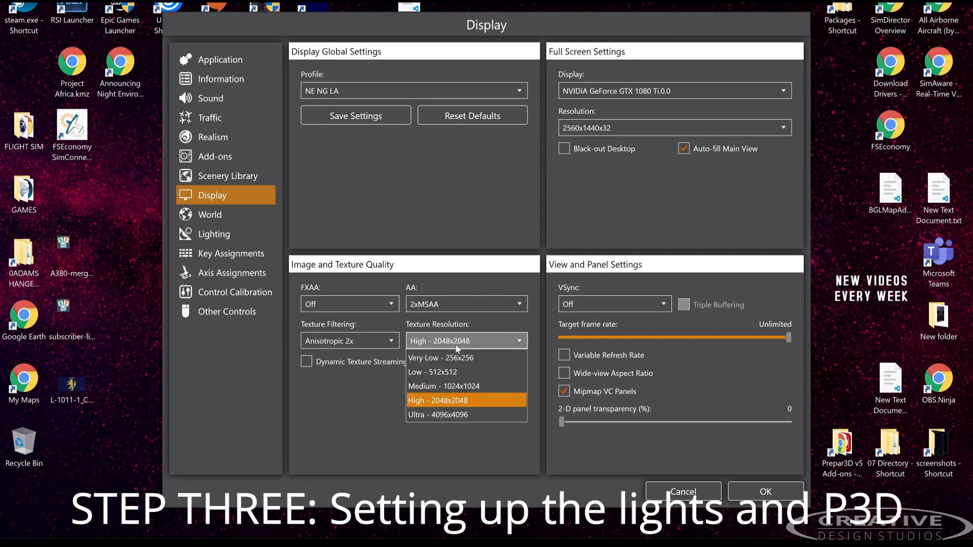
pyautogui.click(448, 415)
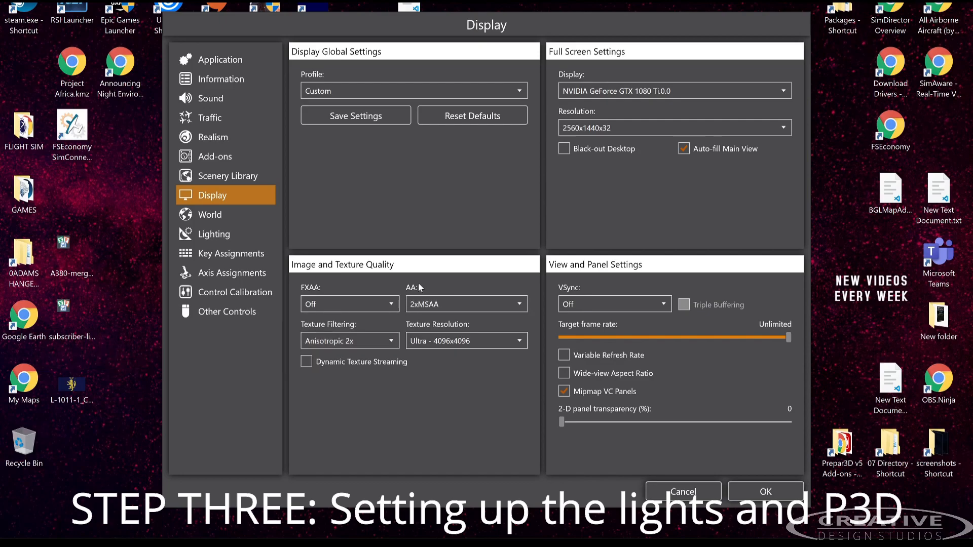
pyautogui.click(391, 340)
pyautogui.click(365, 414)
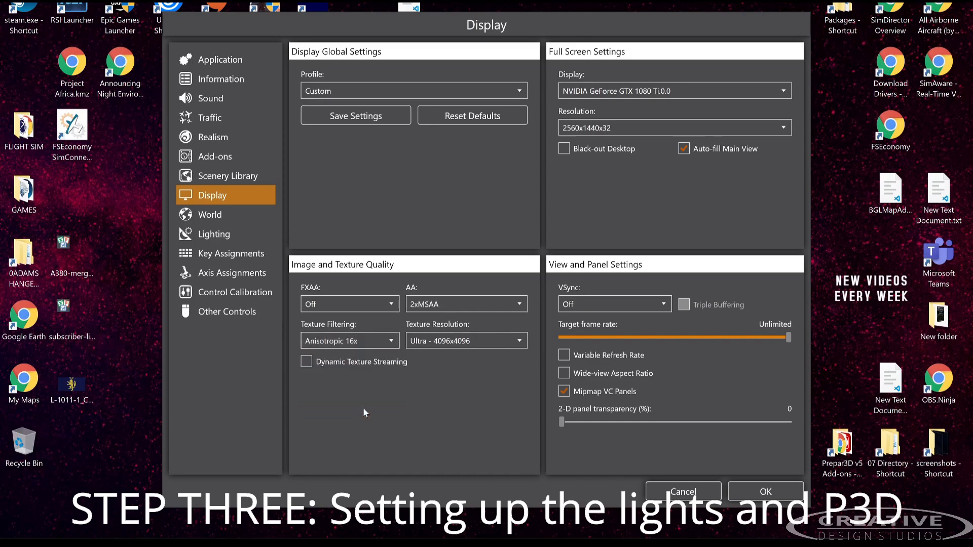
pyautogui.click(482, 304)
pyautogui.click(443, 404)
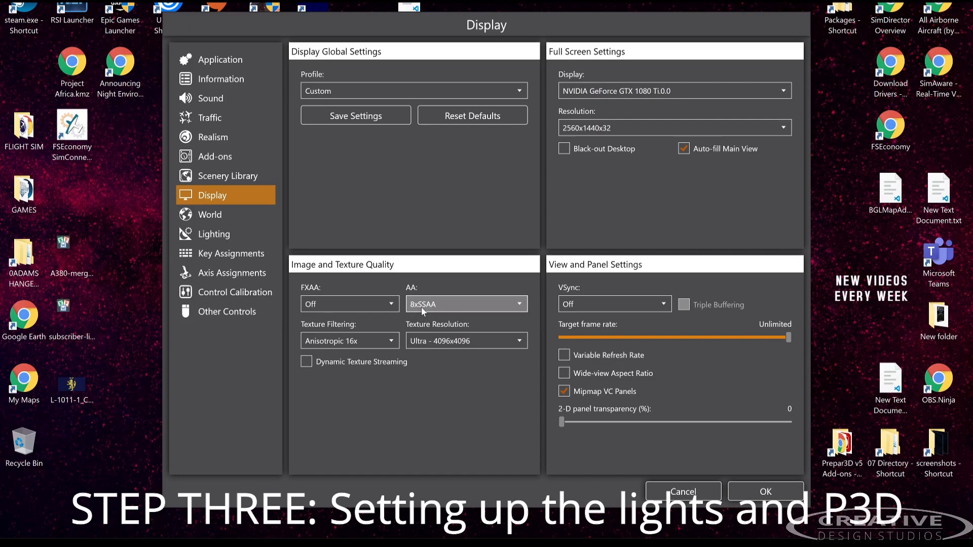
# Try the High - 2048x2048 texture resolution, check the anti-aliasing choices, and switch the texture resolution back to Ultra - 4096x4096
pyautogui.click(440, 344)
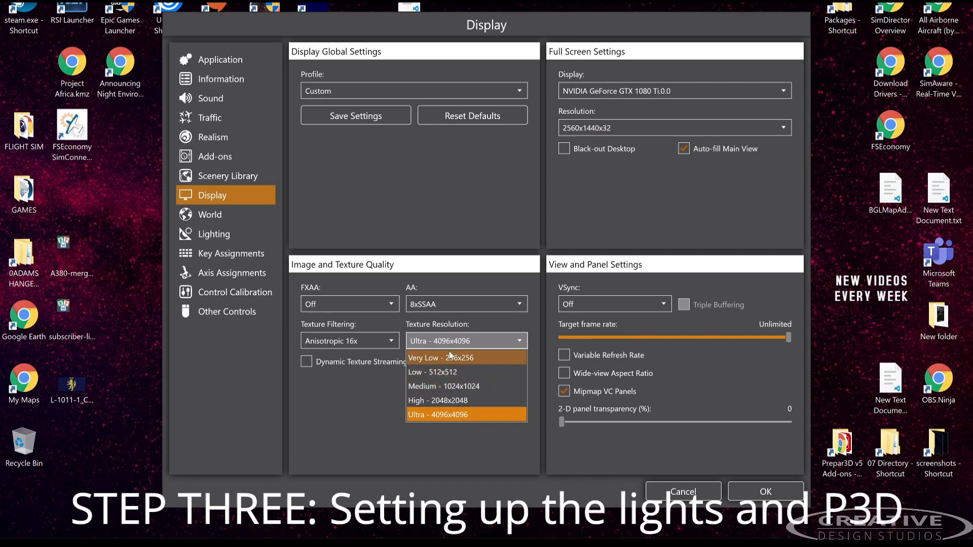
pyautogui.click(449, 399)
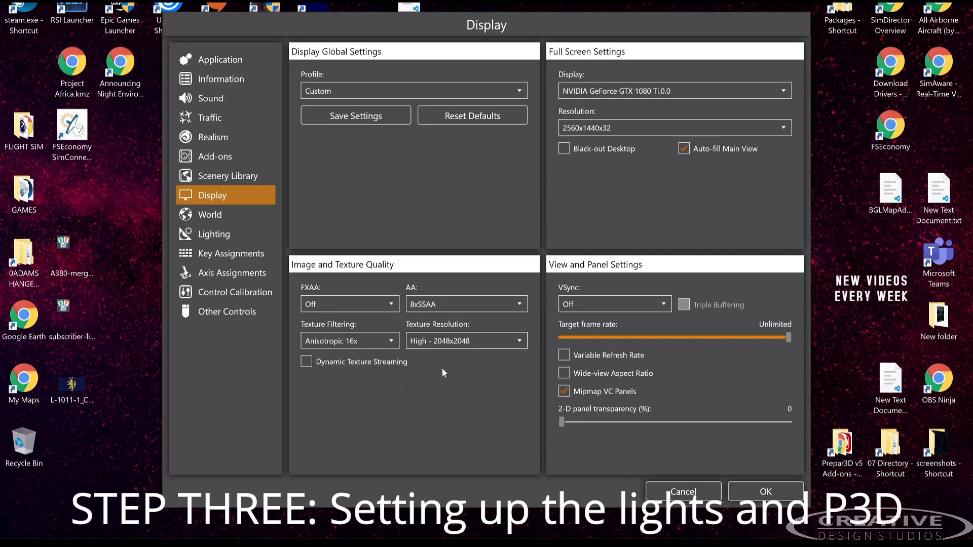
pyautogui.click(439, 304)
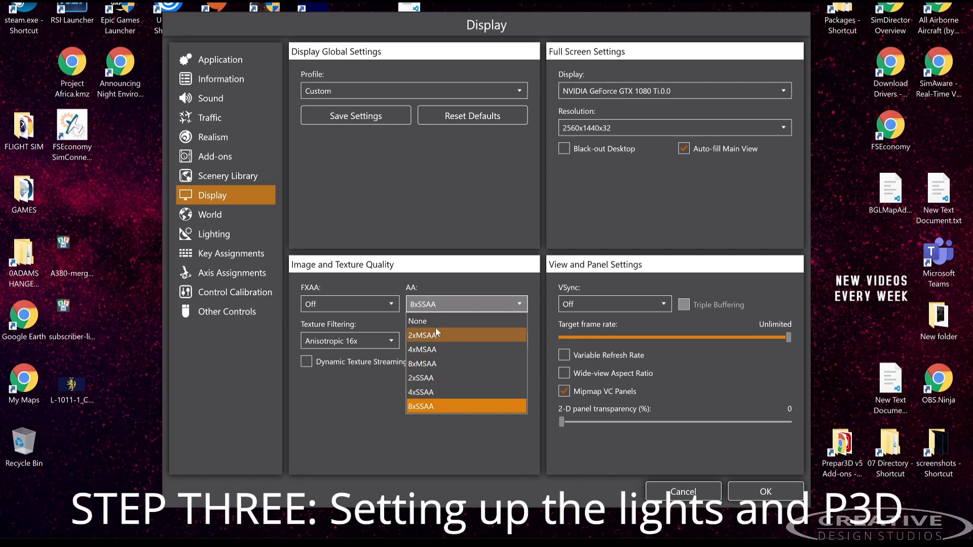
pyautogui.click(381, 390)
pyautogui.click(460, 345)
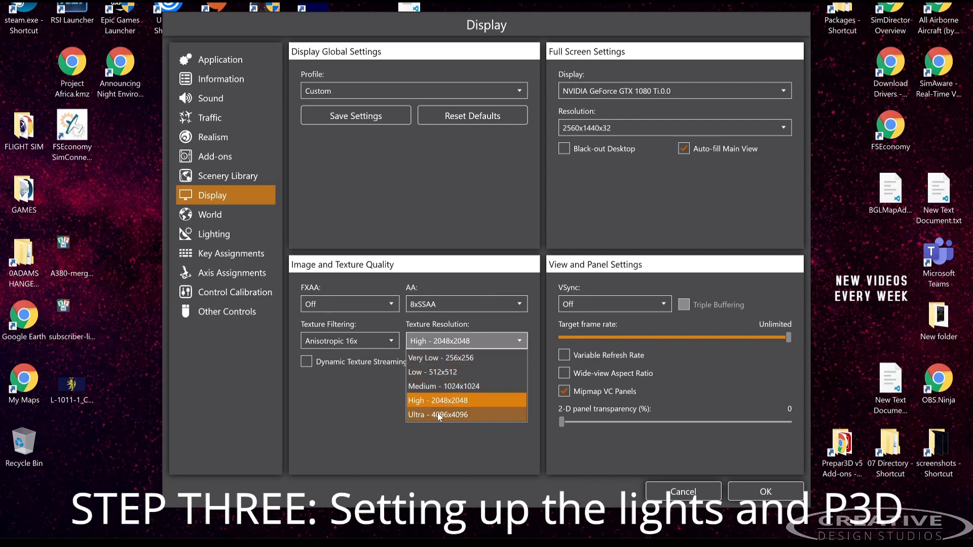
pyautogui.click(455, 416)
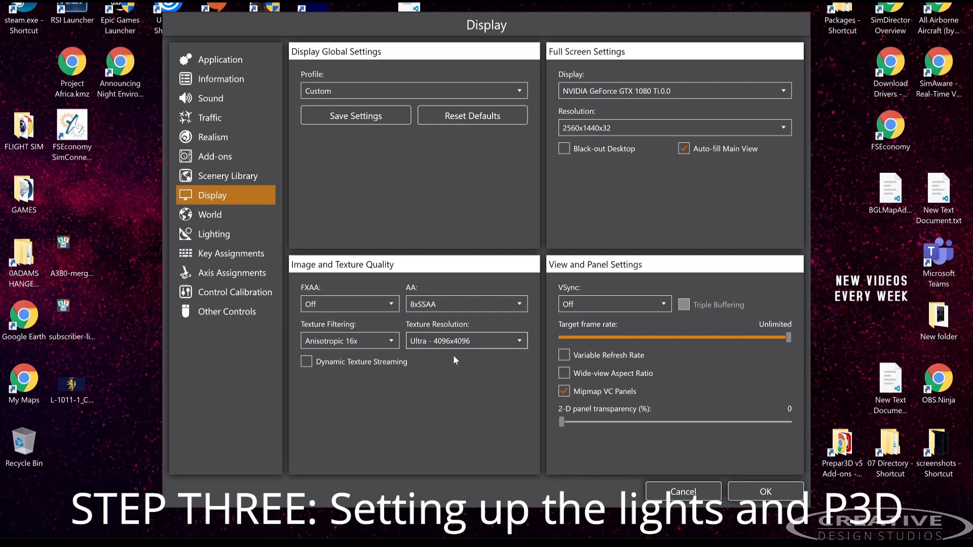
# Try the 4096x2160x32 full-screen resolution with anti-aliasing set to None and Anisotropic 2x texture filtering
pyautogui.click(625, 124)
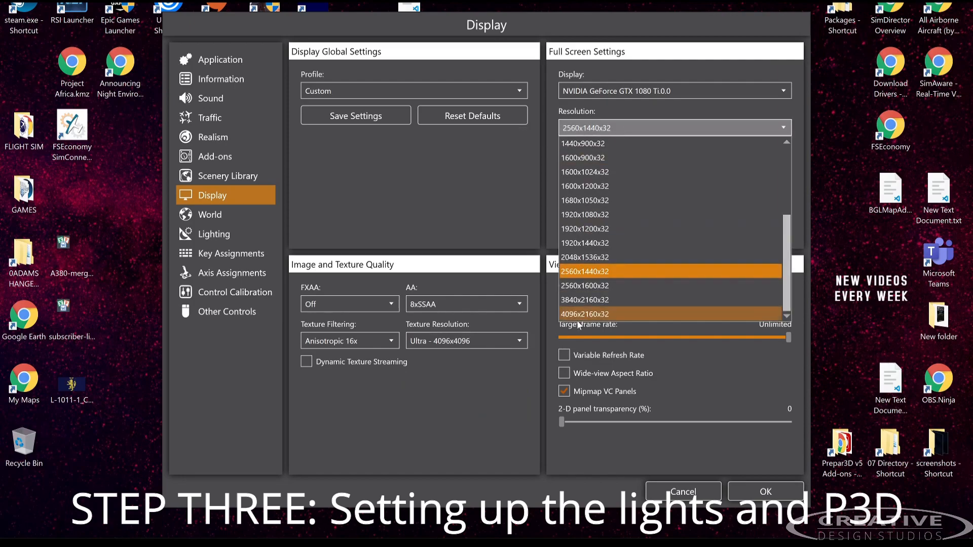
pyautogui.click(584, 314)
pyautogui.click(423, 304)
pyautogui.click(425, 321)
pyautogui.click(343, 343)
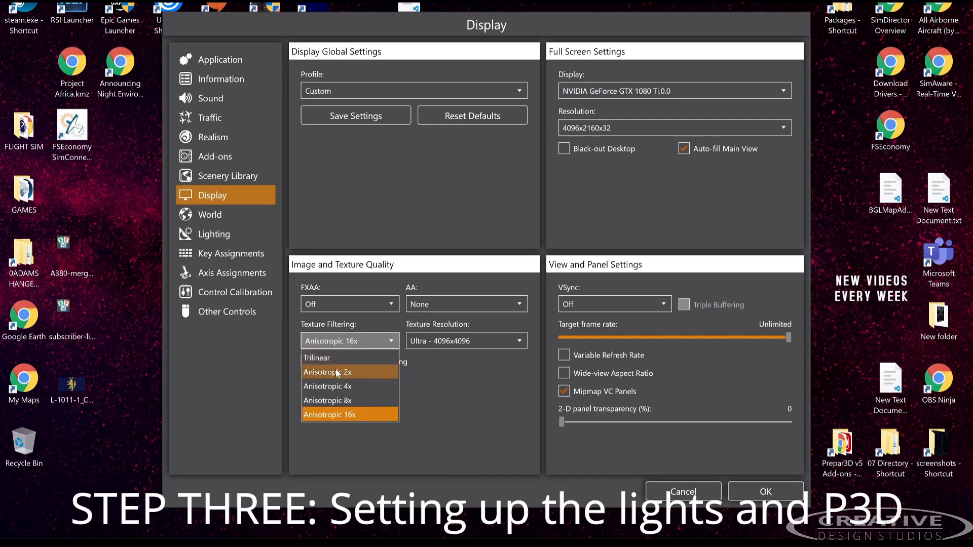
pyautogui.click(335, 369)
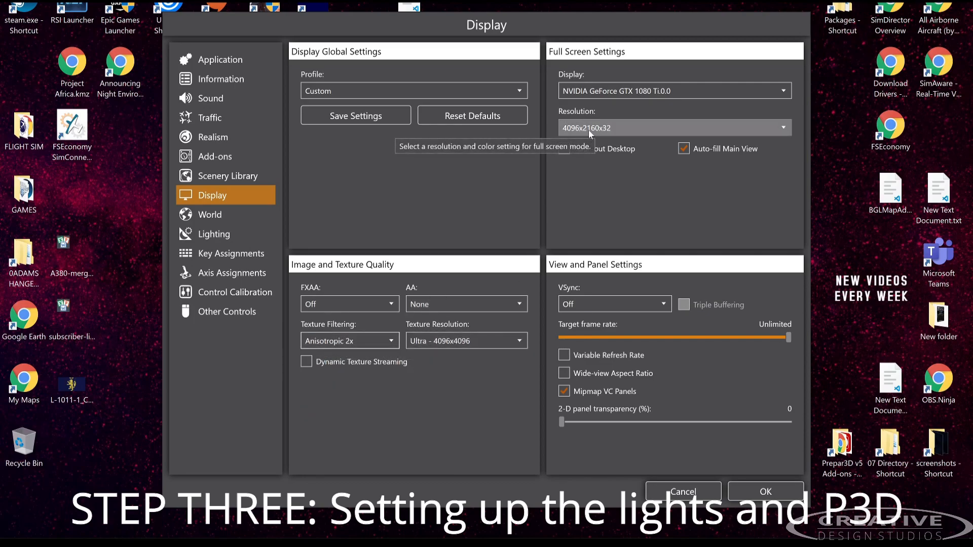
# Set the full-screen resolution to 2560x1440x32, texture resolution to High - 2048x2048, anti-aliasing to 2xMSAA and texture filtering to Anisotropic 2x
pyautogui.click(616, 127)
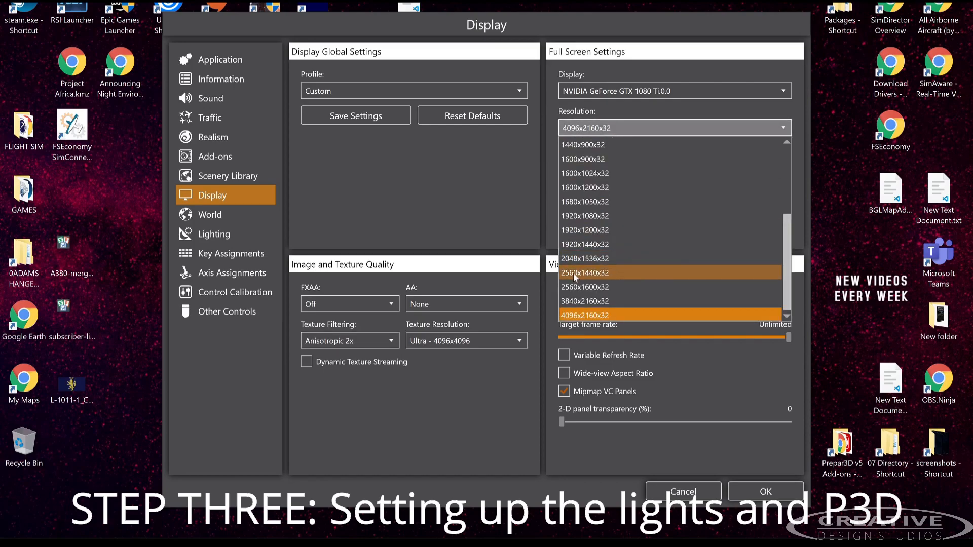
pyautogui.click(578, 273)
pyautogui.click(500, 339)
pyautogui.click(467, 393)
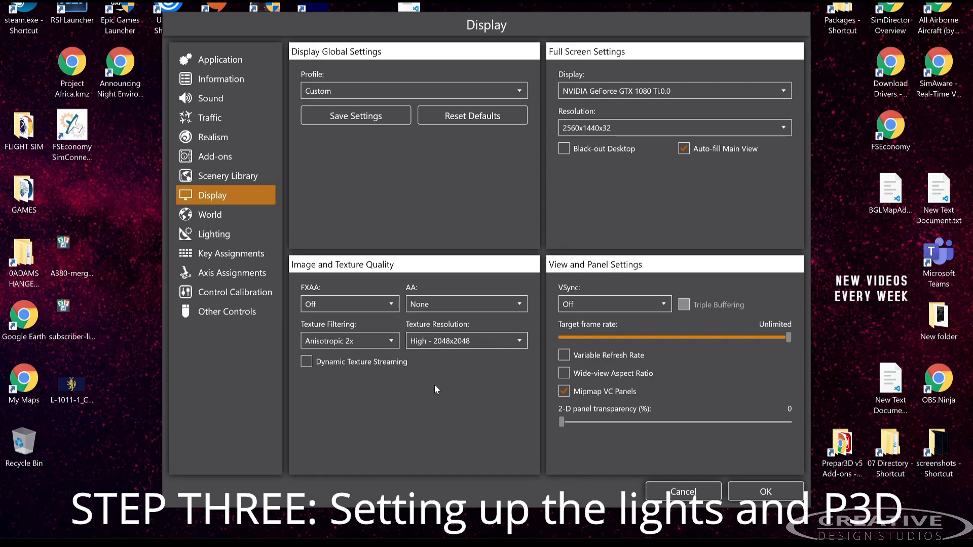
pyautogui.click(431, 309)
pyautogui.click(431, 336)
pyautogui.click(377, 342)
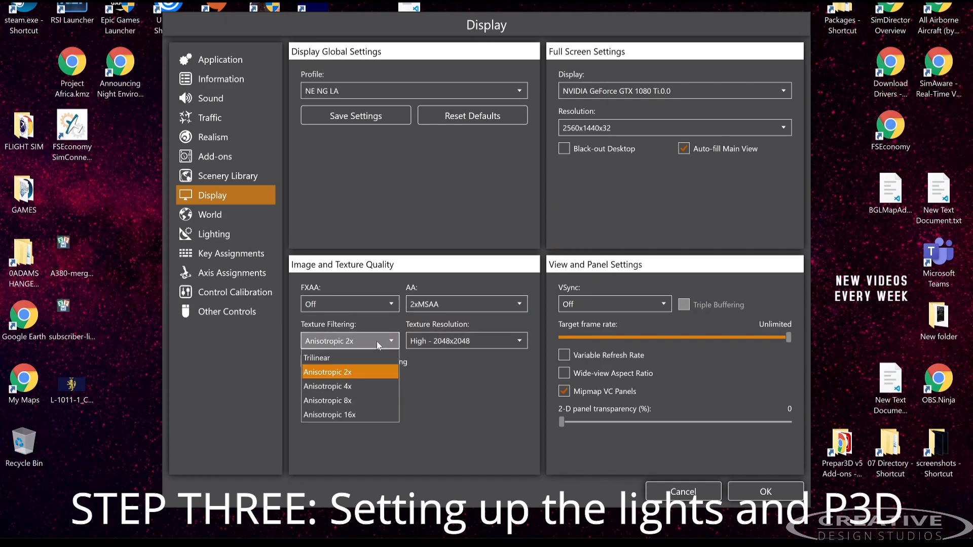
pyautogui.click(365, 372)
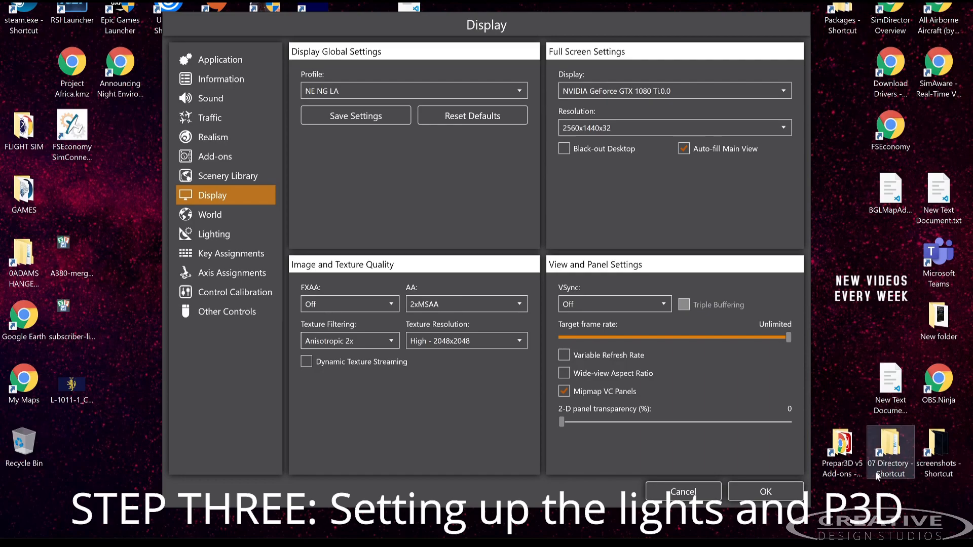
# Open the World settings and set the terrain's level of detail radius to Ultra
pyautogui.click(251, 217)
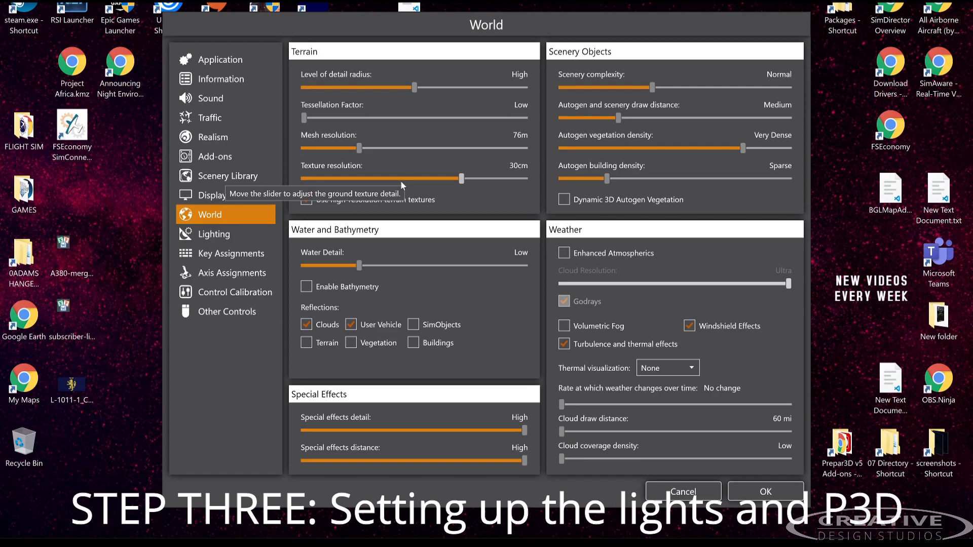
pyautogui.click(453, 87)
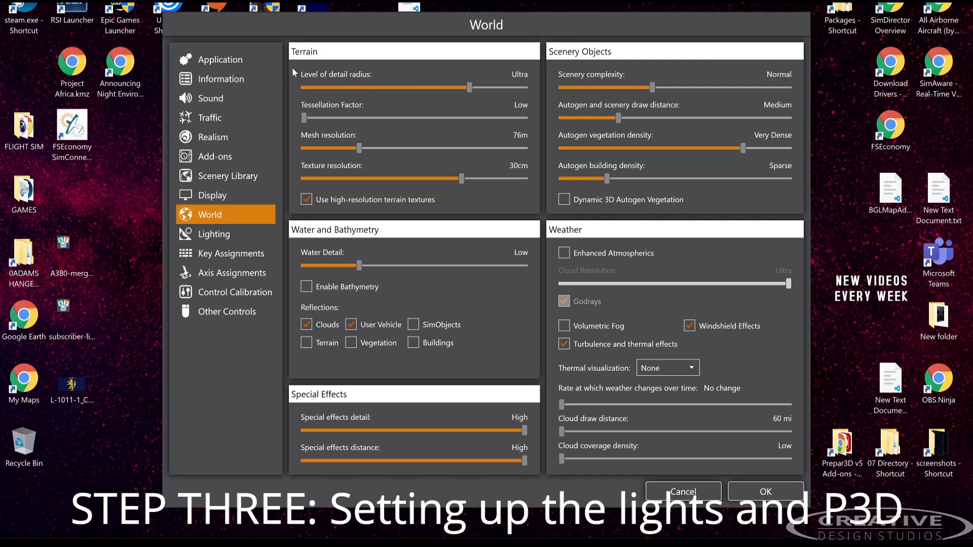
pyautogui.moveTo(469, 85); pyautogui.dragTo(500, 96)
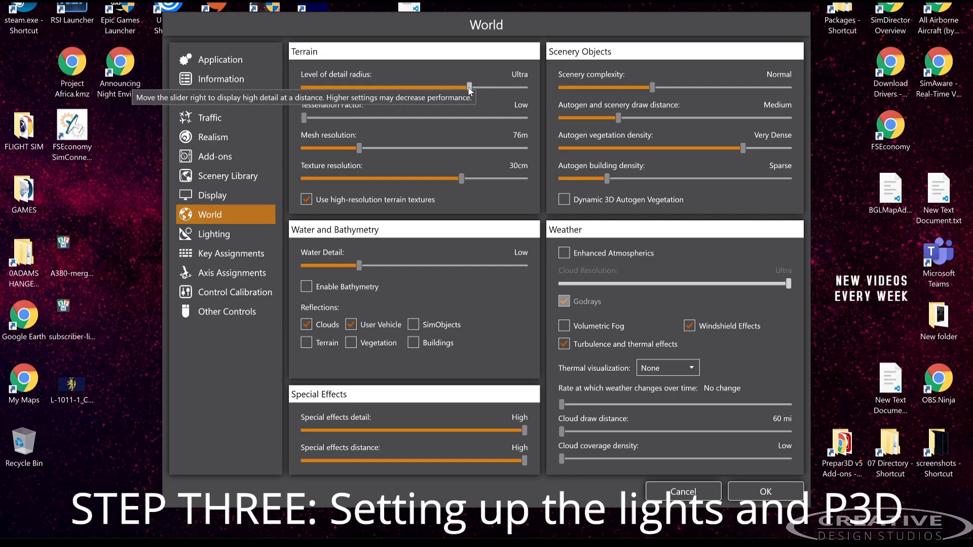
pyautogui.click(494, 88)
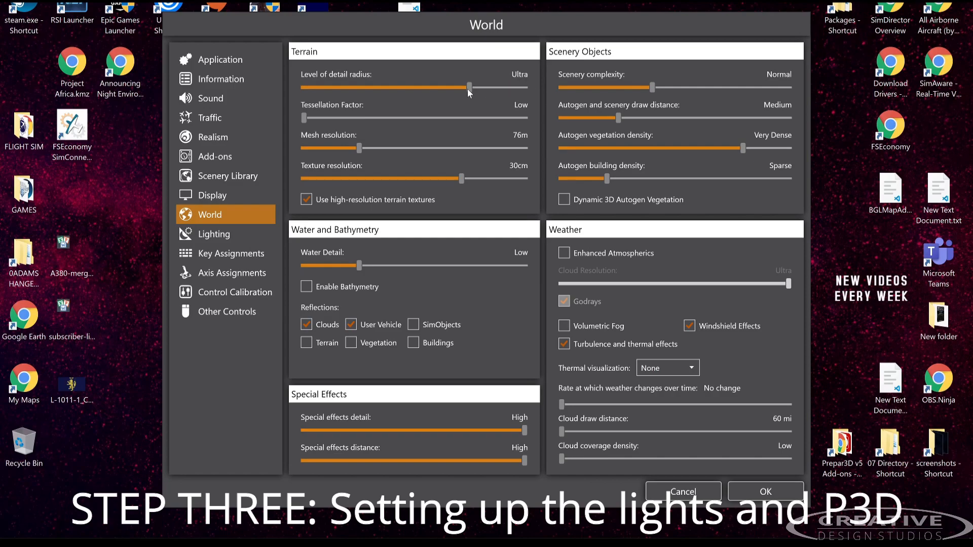
pyautogui.moveTo(467, 90)
pyautogui.mouseDown()
pyautogui.moveTo(421, 95)
pyautogui.moveTo(452, 87)
pyautogui.mouseUp()
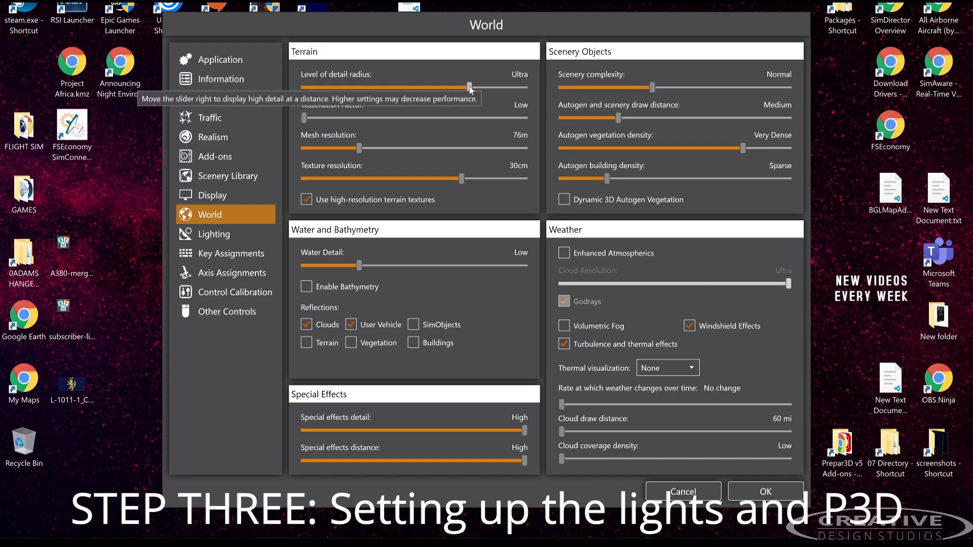
# Set the terrain mesh resolution to 305m and the autogen and scenery draw distance to High
pyautogui.moveTo(358, 150); pyautogui.dragTo(304, 152)
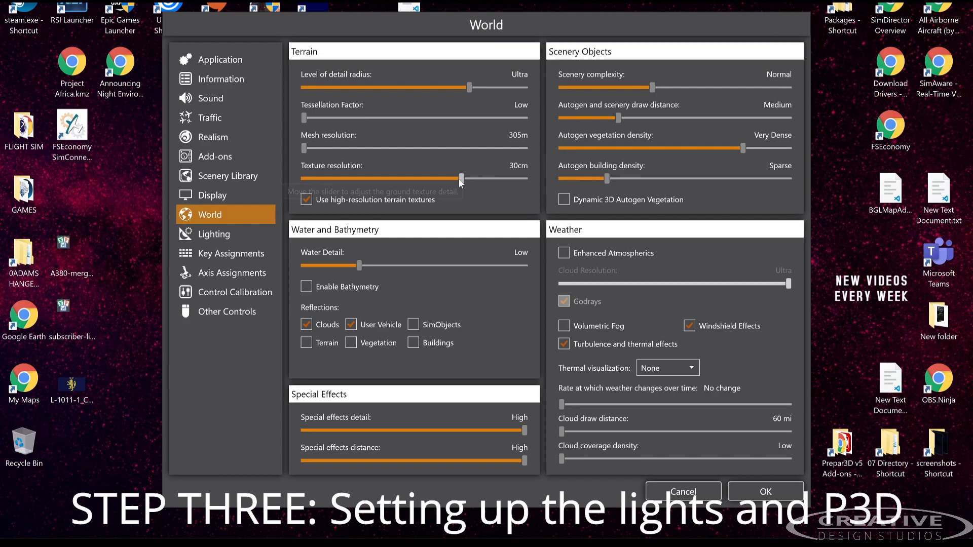
pyautogui.moveTo(462, 179); pyautogui.dragTo(424, 187)
pyautogui.moveTo(525, 178); pyautogui.dragTo(504, 184)
pyautogui.moveTo(604, 181)
pyautogui.mouseDown()
pyautogui.moveTo(552, 174)
pyautogui.moveTo(588, 179)
pyautogui.mouseUp()
pyautogui.moveTo(619, 118); pyautogui.dragTo(652, 114)
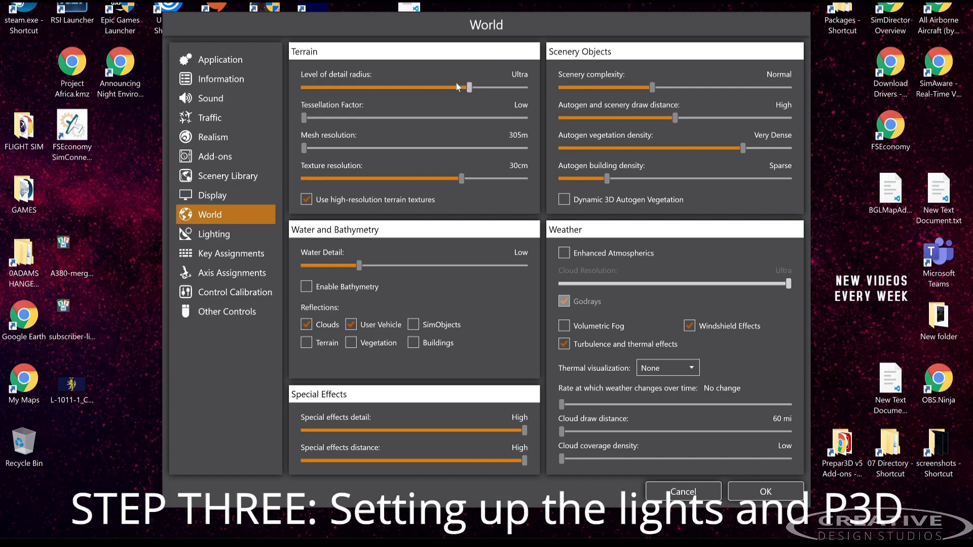
# Set the level of detail radius to High, and try the Extremely High autogen and scenery draw distance before returning it to High
pyautogui.click(431, 87)
pyautogui.moveTo(801, 150); pyautogui.dragTo(743, 165)
pyautogui.moveTo(676, 118)
pyautogui.mouseDown()
pyautogui.moveTo(643, 116)
pyautogui.moveTo(660, 105)
pyautogui.moveTo(648, 109)
pyautogui.moveTo(765, 113)
pyautogui.mouseUp()
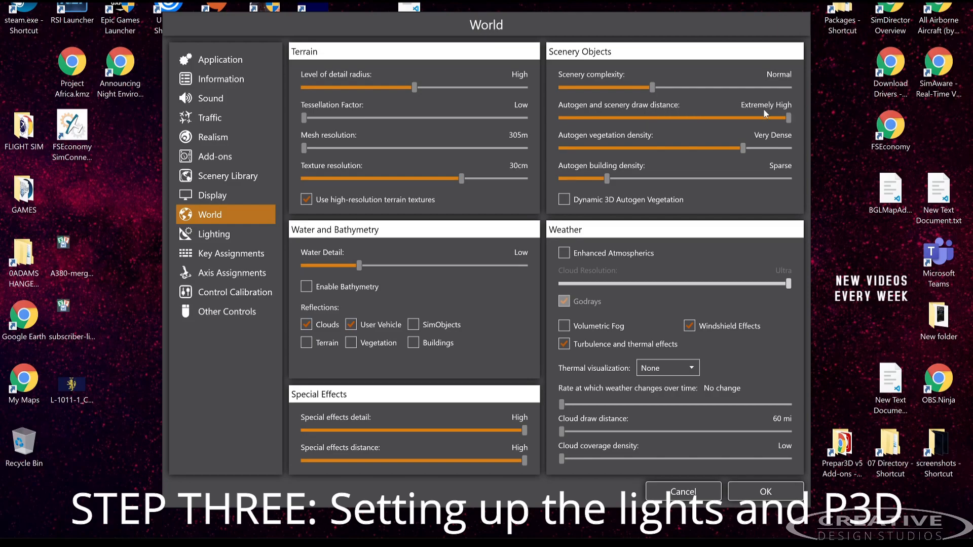
pyautogui.moveTo(765, 113)
pyautogui.mouseDown()
pyautogui.moveTo(635, 117)
pyautogui.moveTo(675, 101)
pyautogui.mouseUp()
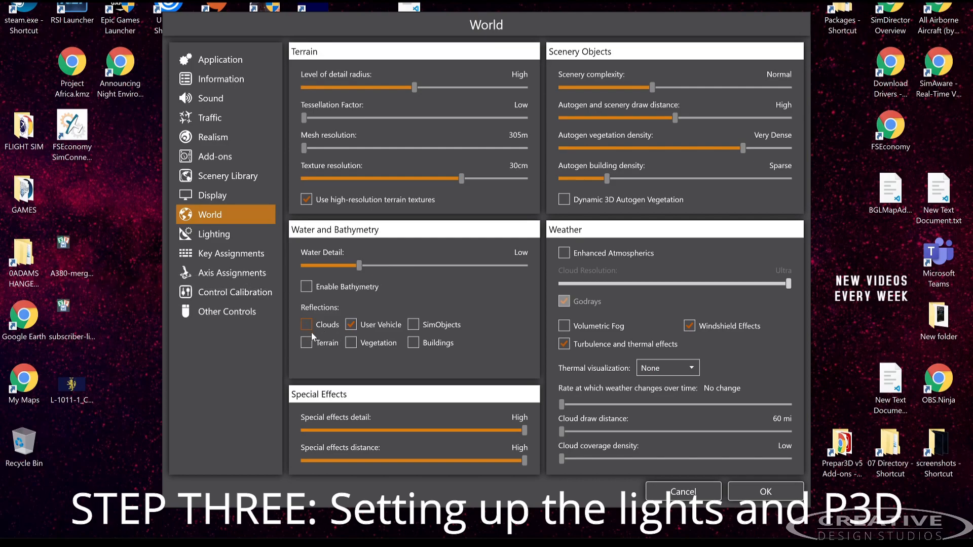
# Turn off the Clouds and User Vehicle reflections and Dynamic Lighting, and return to the World settings
pyautogui.click(350, 325)
pyautogui.click(187, 234)
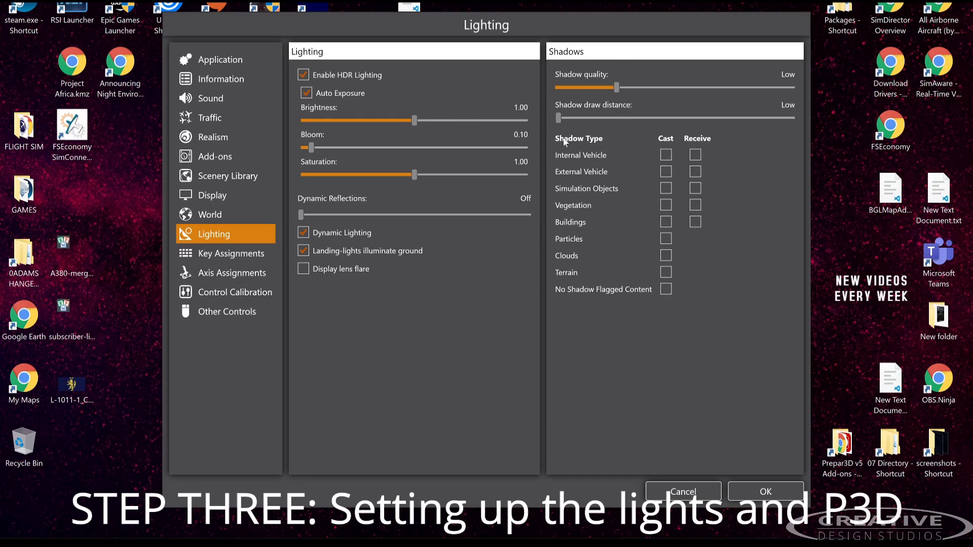
pyautogui.click(303, 232)
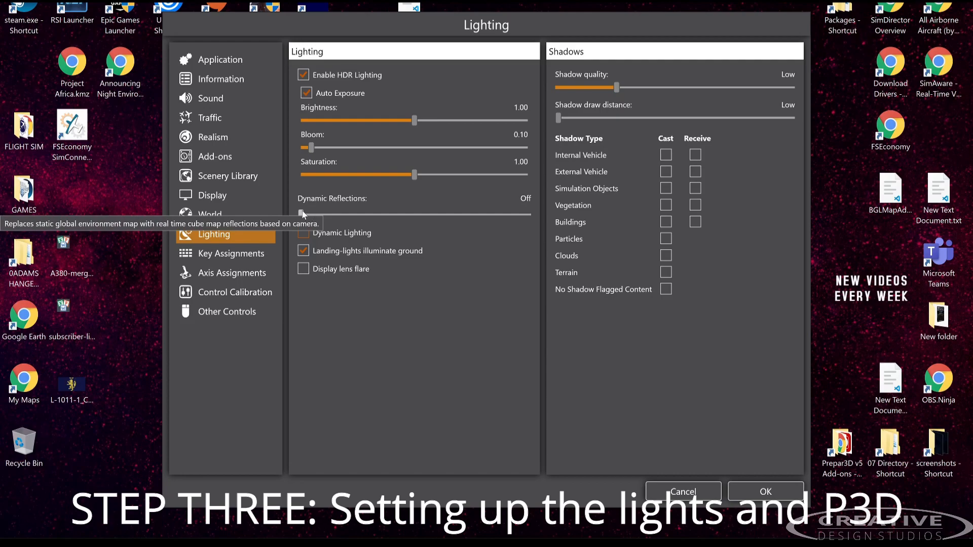
pyautogui.click(251, 217)
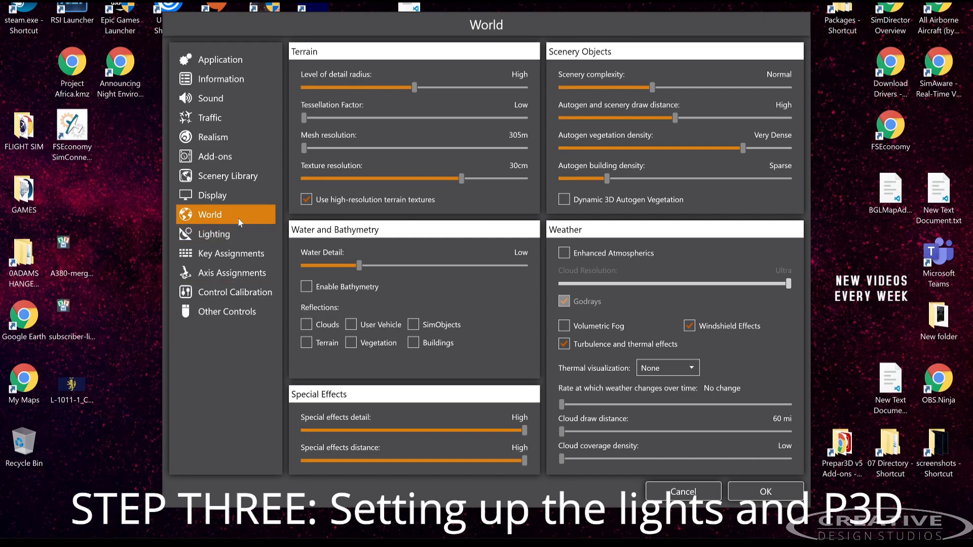
# Review the Lighting and World settings, and open the Traffic settings to check the aviation, land and sea traffic densities
pyautogui.click(254, 195)
pyautogui.click(245, 237)
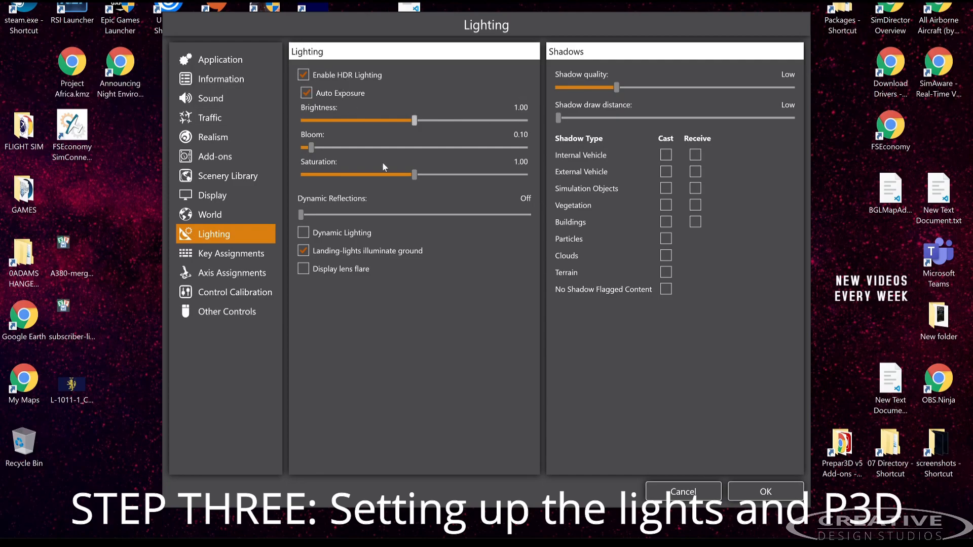
pyautogui.click(239, 213)
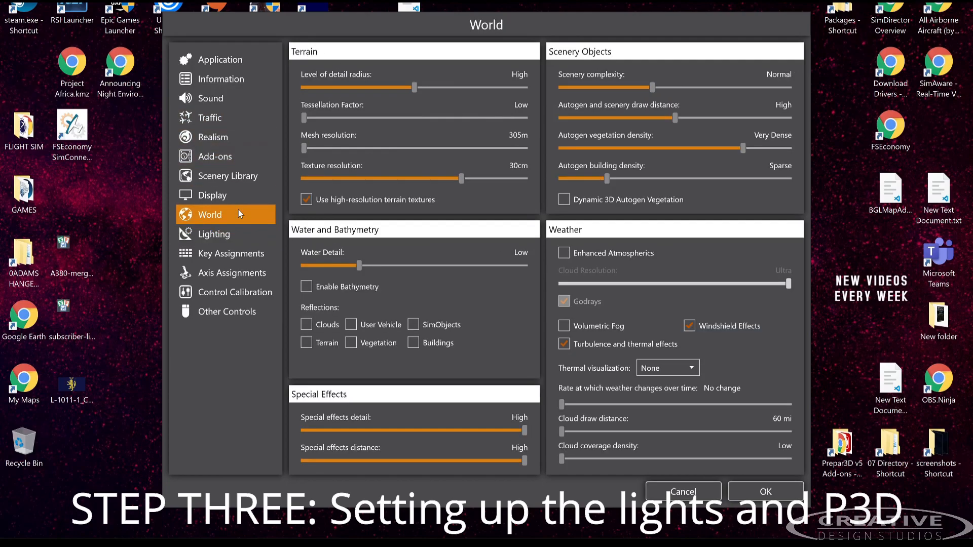
pyautogui.click(261, 119)
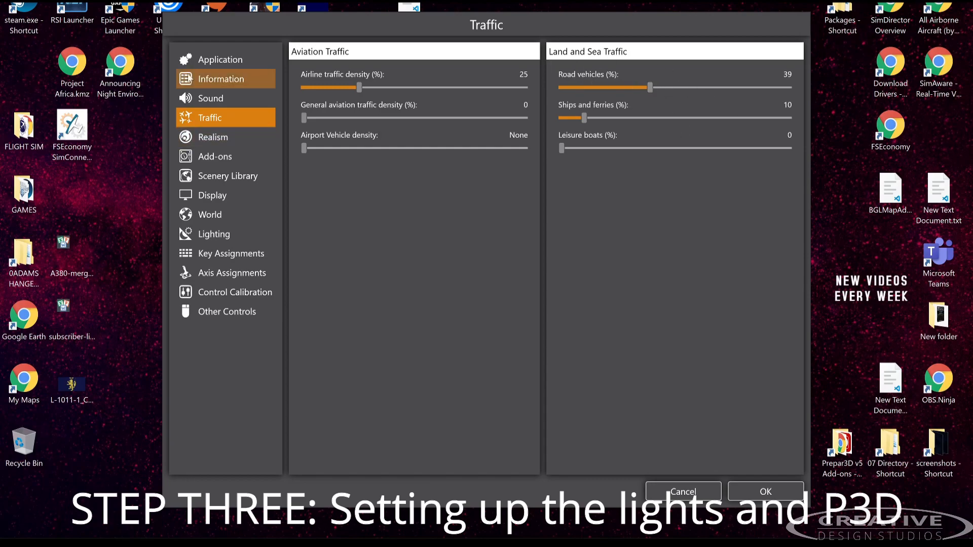
# Save the current display settings as a graphics profile named NE NG LA, overwriting the existing profile of that name
pyautogui.click(208, 195)
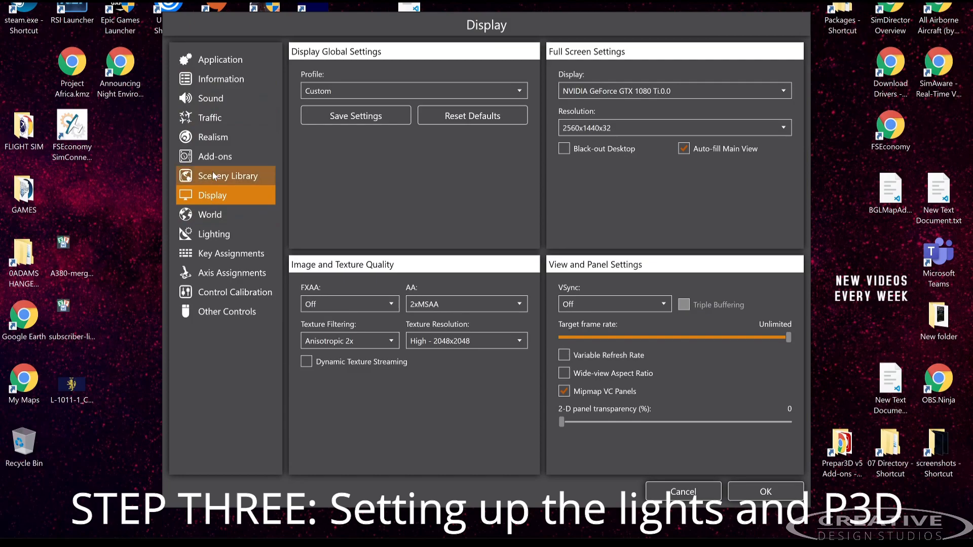
pyautogui.click(352, 118)
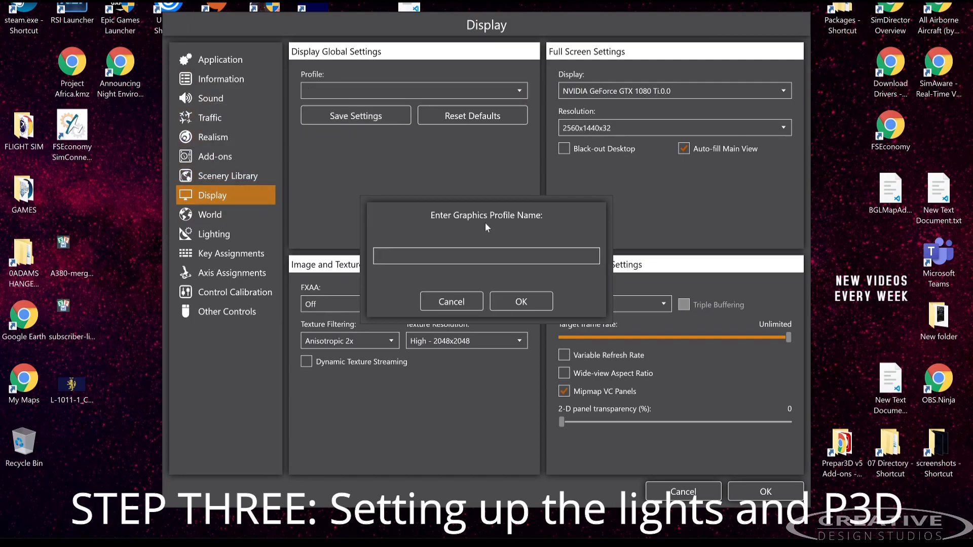
pyautogui.write('NE NG LA')
pyautogui.click(521, 302)
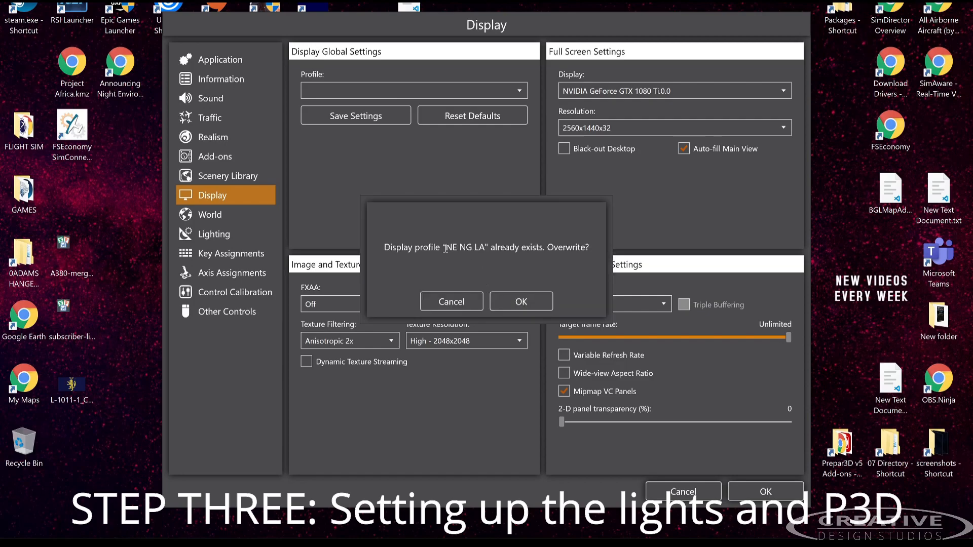
pyautogui.click(521, 302)
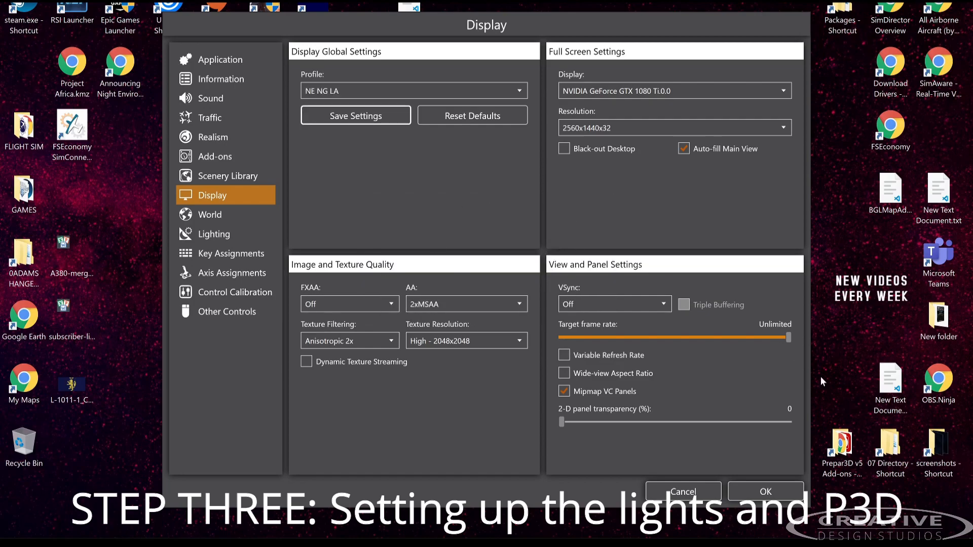
# Recheck the World settings and look through the list of saved display profiles, keeping NE NG LA selected
pyautogui.click(243, 209)
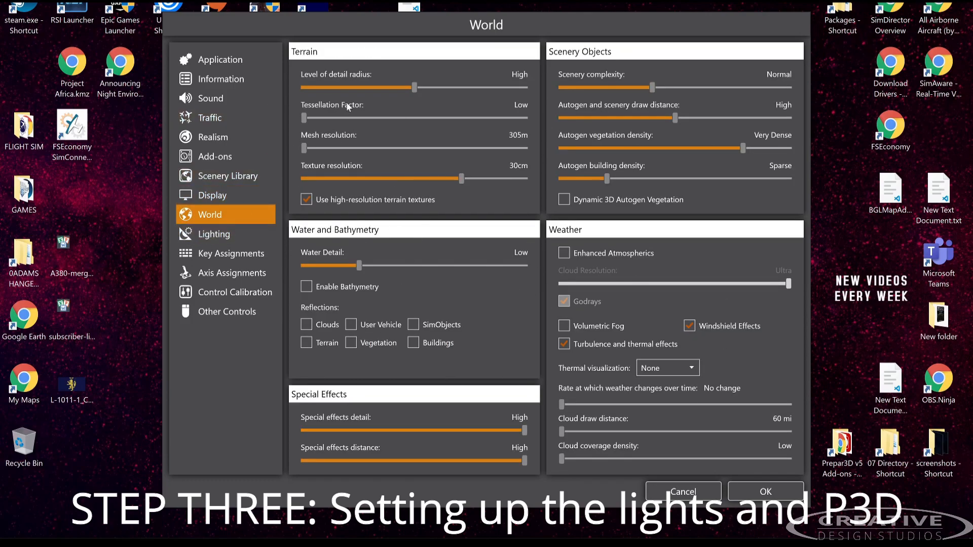
pyautogui.click(206, 193)
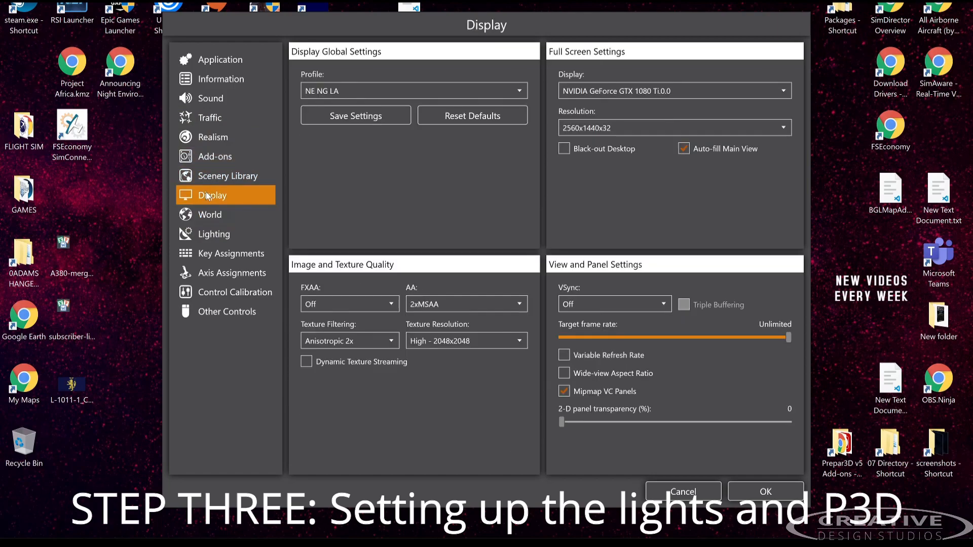
pyautogui.click(350, 89)
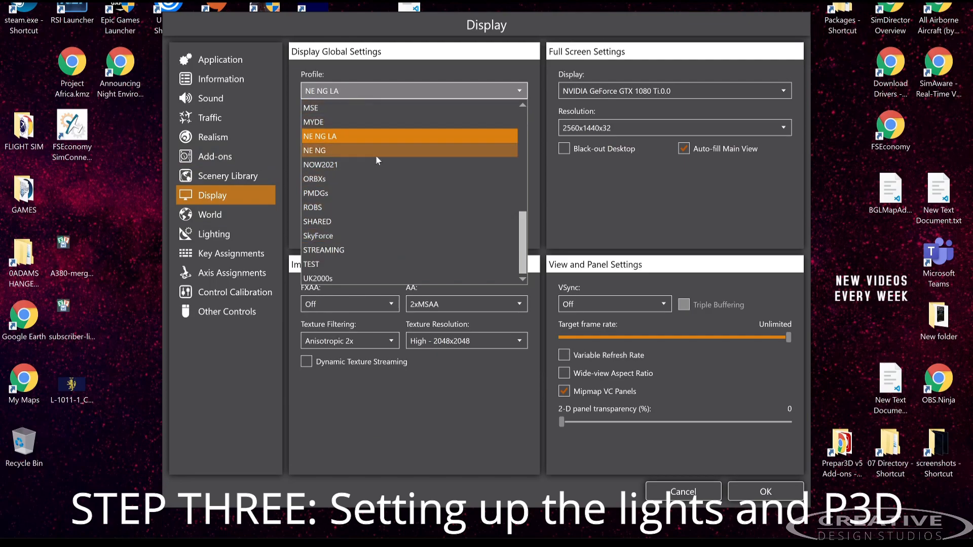
pyautogui.click(567, 204)
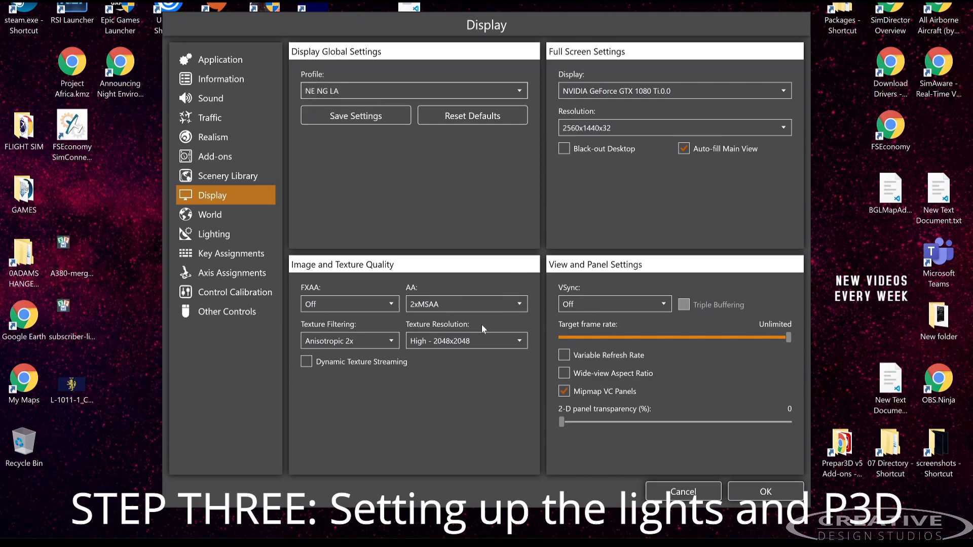
# Turn off high-resolution terrain textures in the World settings and accept the options
pyautogui.click(219, 208)
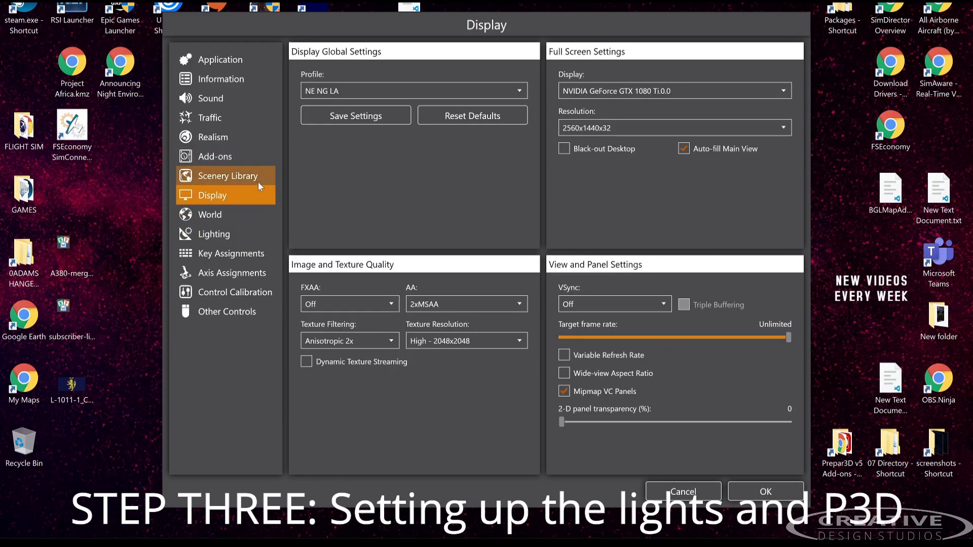
pyautogui.click(238, 215)
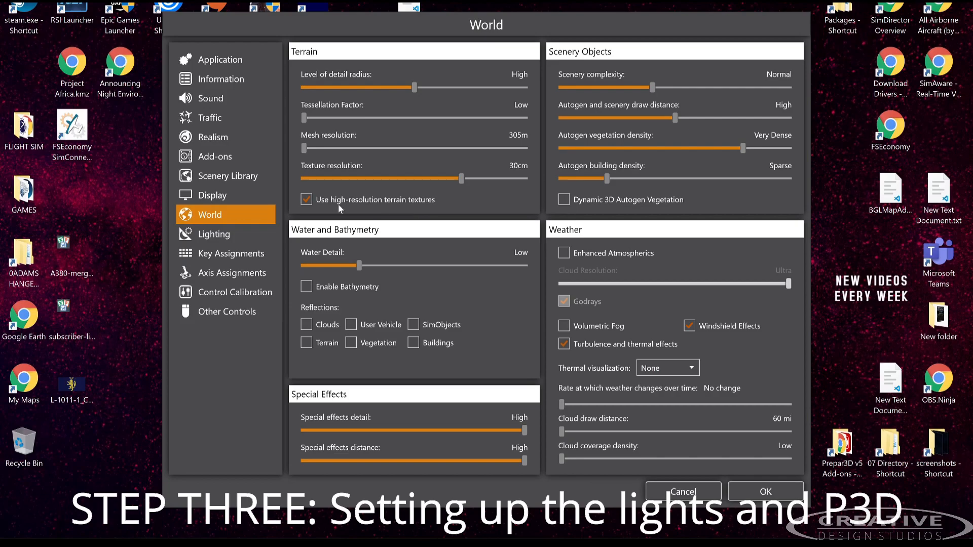
pyautogui.click(305, 199)
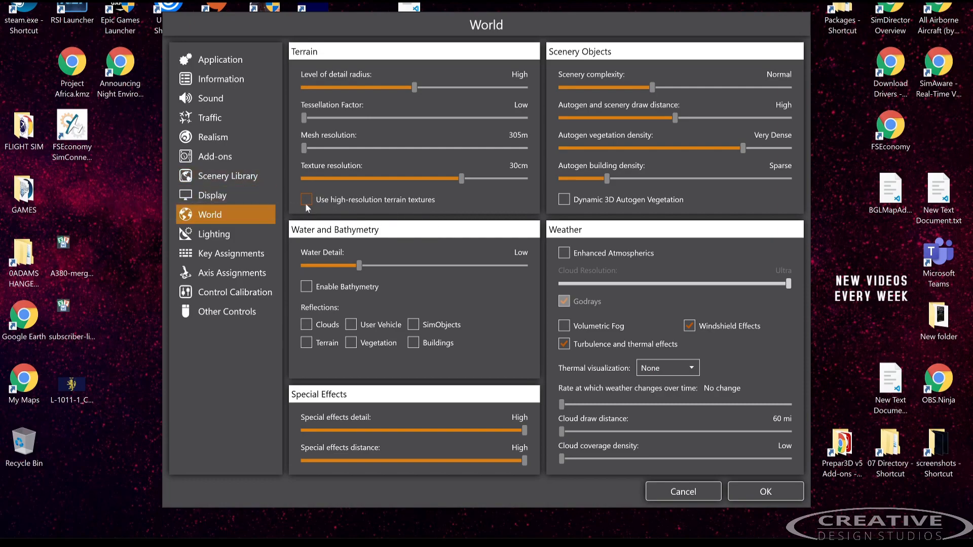
pyautogui.click(781, 501)
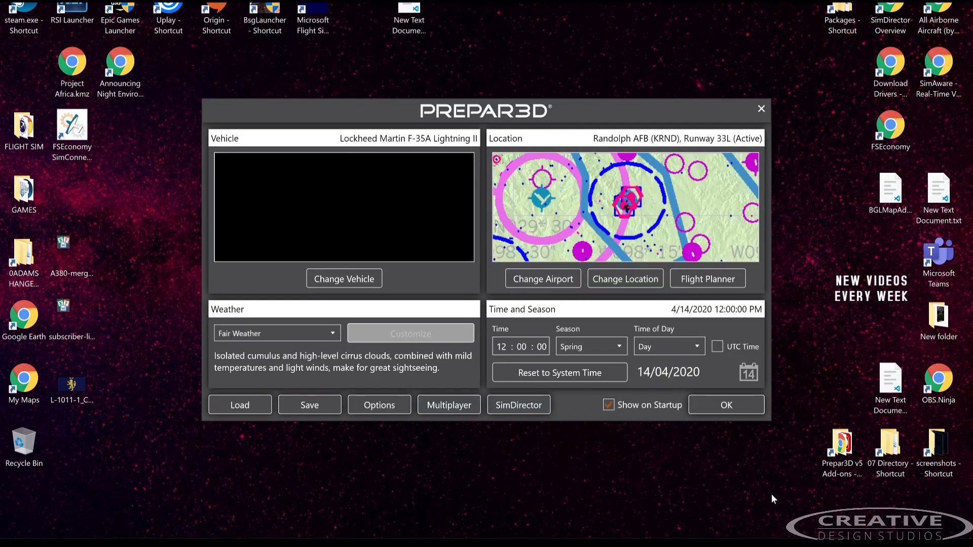